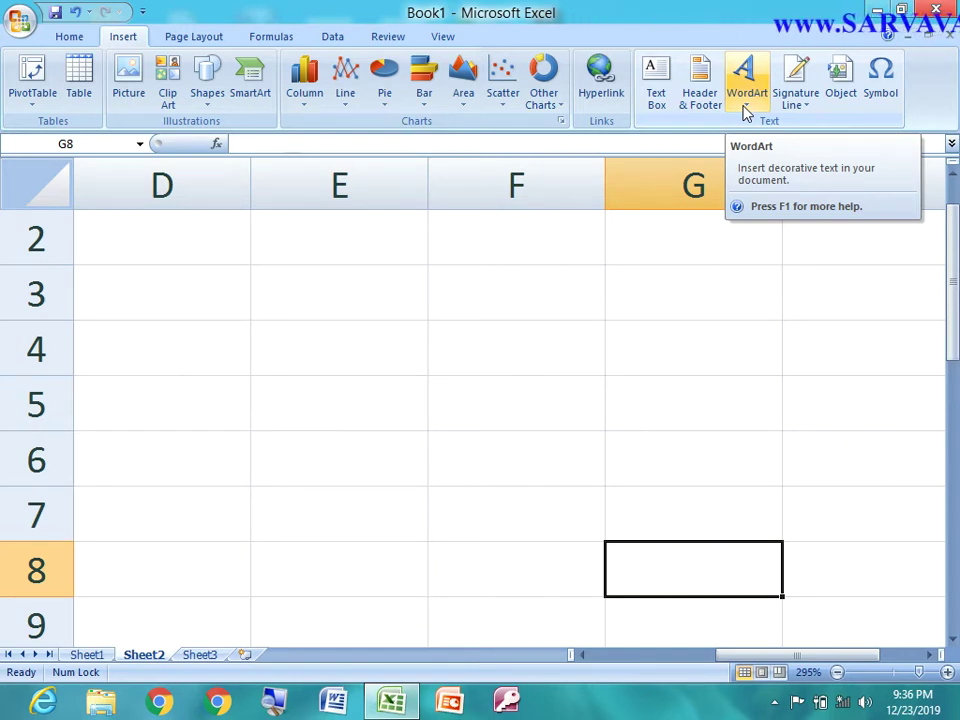
- Insert a blue gradient WordArt showing 'Your Text Here' on Sheet2
{"action": "left_click", "coordinate": [749, 115]}
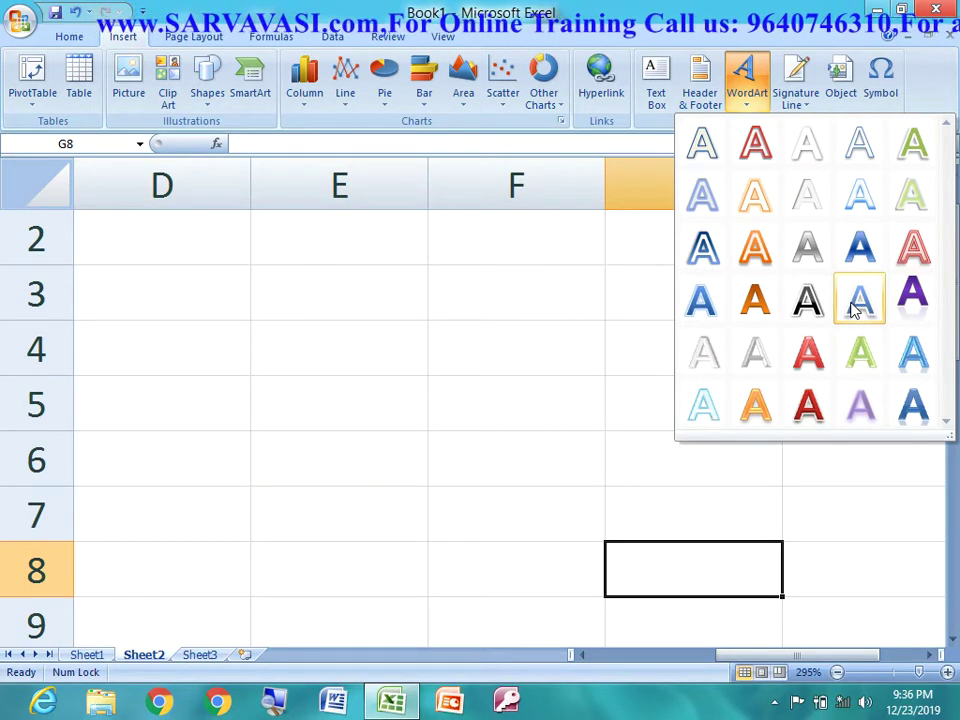
{"action": "left_click", "coordinate": [855, 306]}
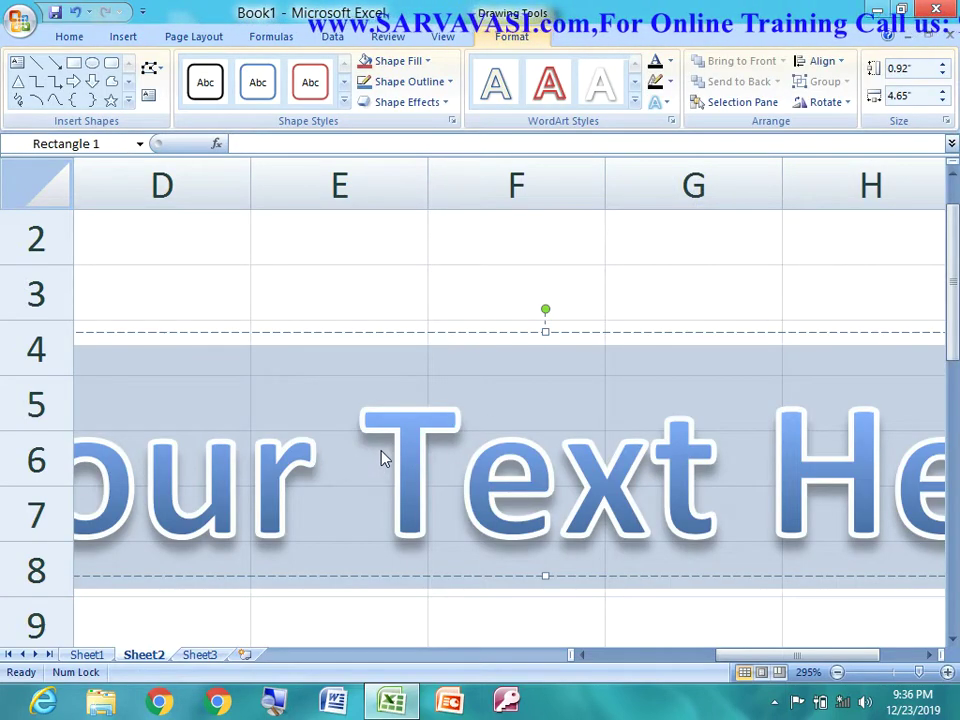
- Zoom out and delete the 'Your Text Here' placeholder from the WordArt
{"action": "left_click", "coordinate": [836, 674]}
{"action": "left_click", "coordinate": [836, 674]}
{"action": "left_click", "coordinate": [836, 674]}
{"action": "left_click", "coordinate": [836, 674]}
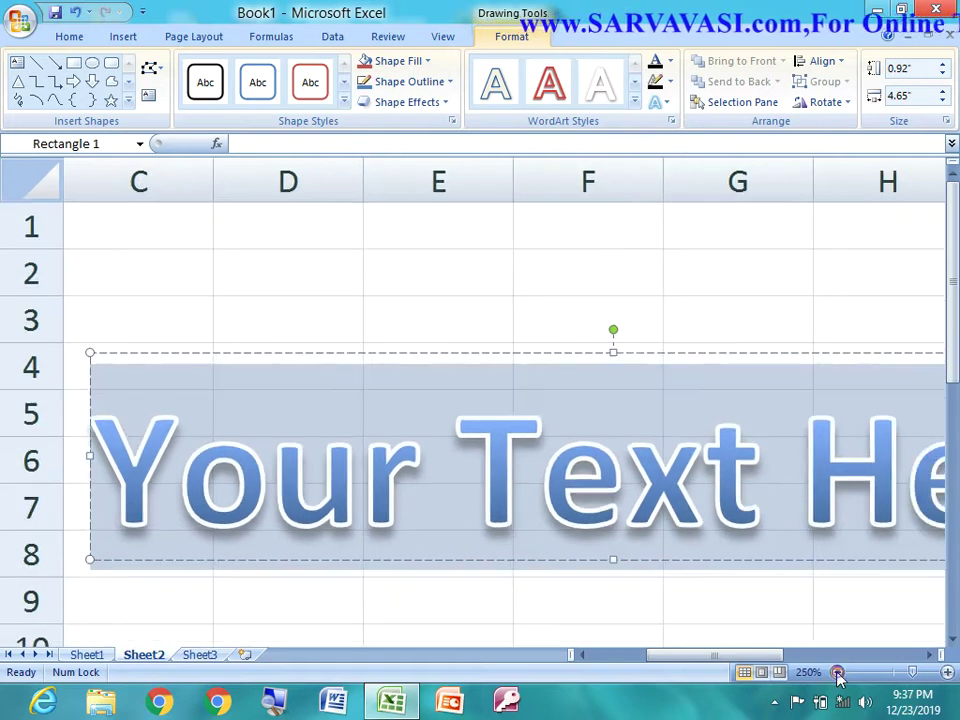
{"action": "left_click", "coordinate": [837, 673]}
{"action": "left_click", "coordinate": [837, 673]}
{"action": "left_click", "coordinate": [837, 673]}
{"action": "left_click", "coordinate": [837, 673]}
{"action": "left_click", "coordinate": [837, 673]}
{"action": "left_click", "coordinate": [837, 673]}
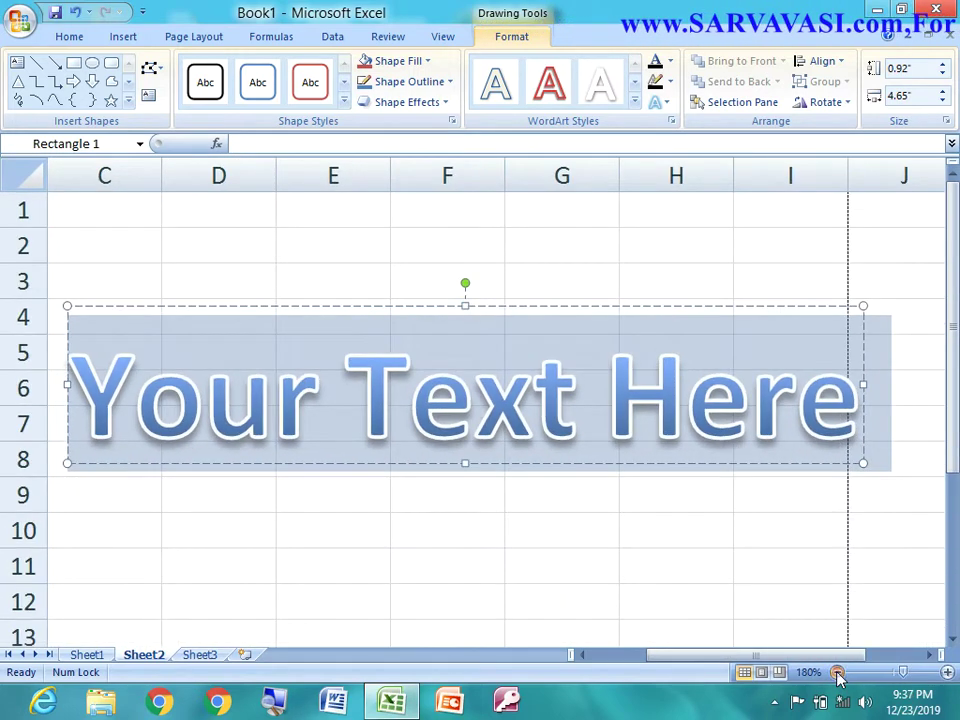
{"action": "left_click", "coordinate": [837, 672]}
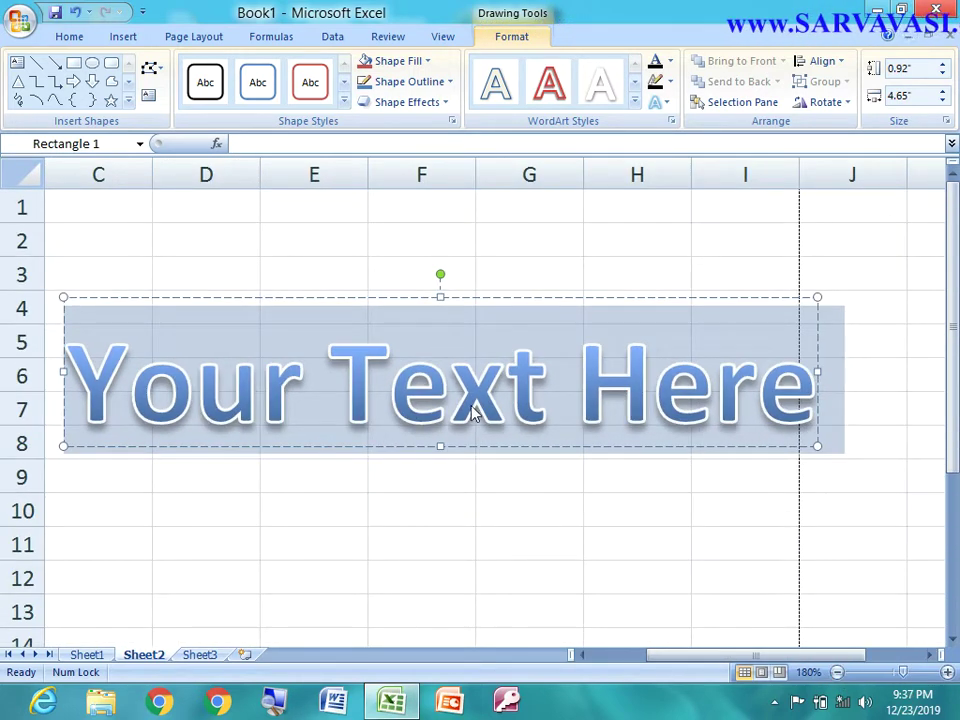
{"action": "left_click", "coordinate": [389, 378]}
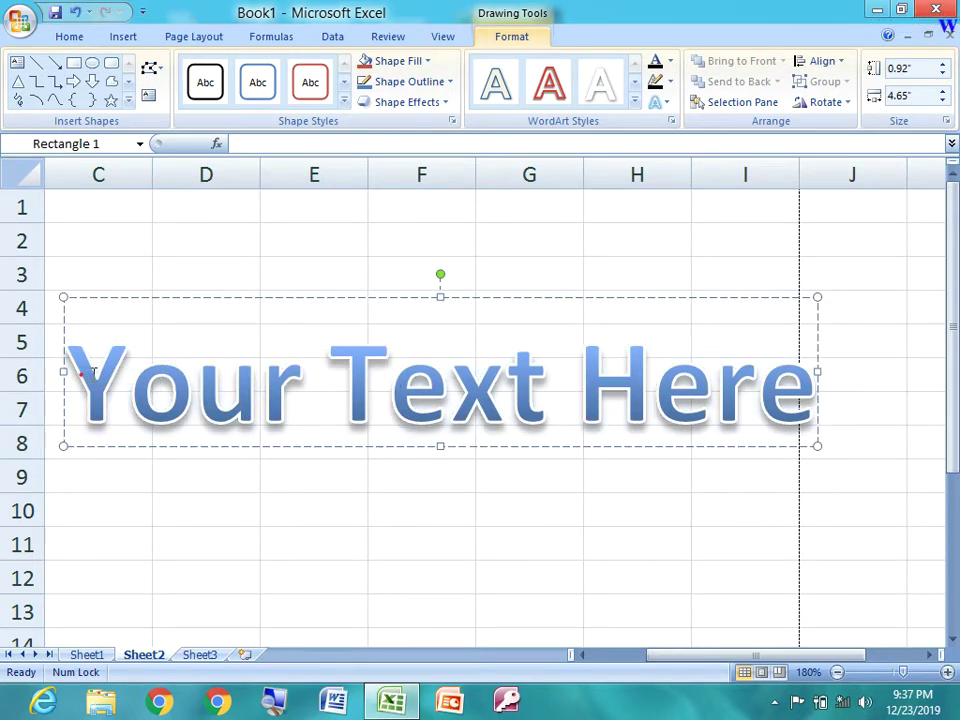
{"action": "left_click_drag", "start_coordinate": [90, 373], "coordinate": [722, 385]}
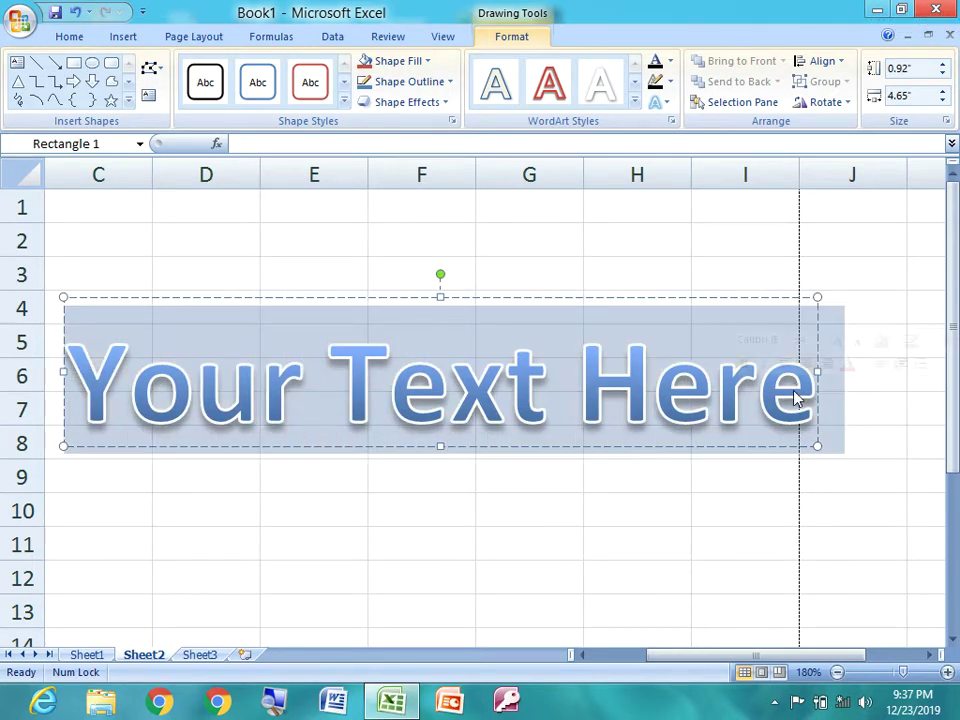
{"action": "key", "text": "Delete"}
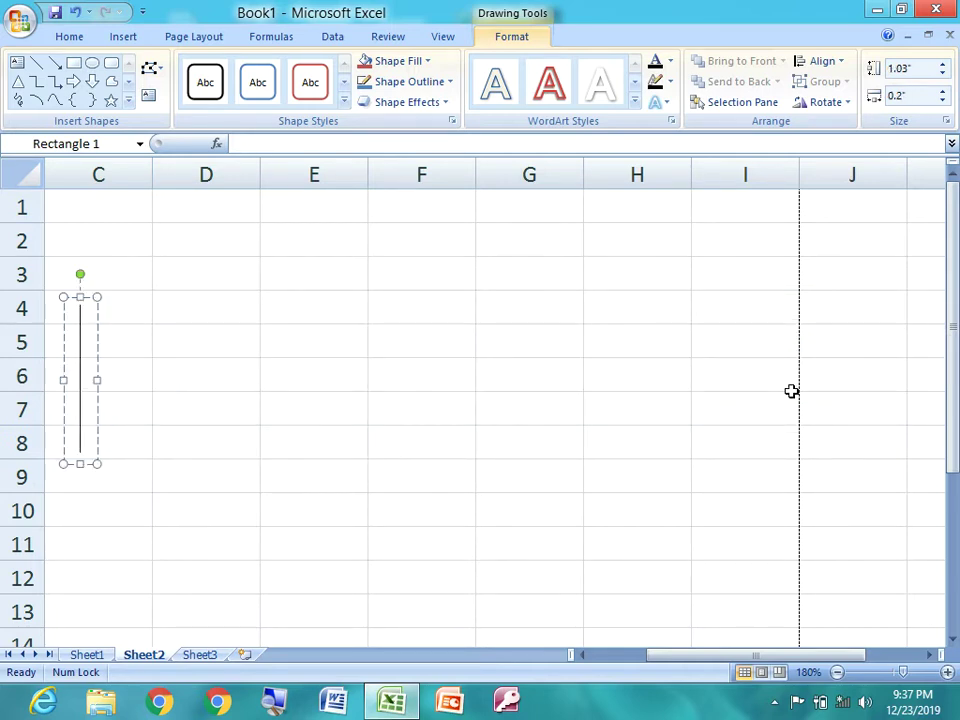
- Type SARVAVASI.COM in capital letters into the WordArt
{"action": "type", "text": "S"}
{"action": "key", "text": "BackSpace"}
{"action": "key", "text": "Caps_Lock"}
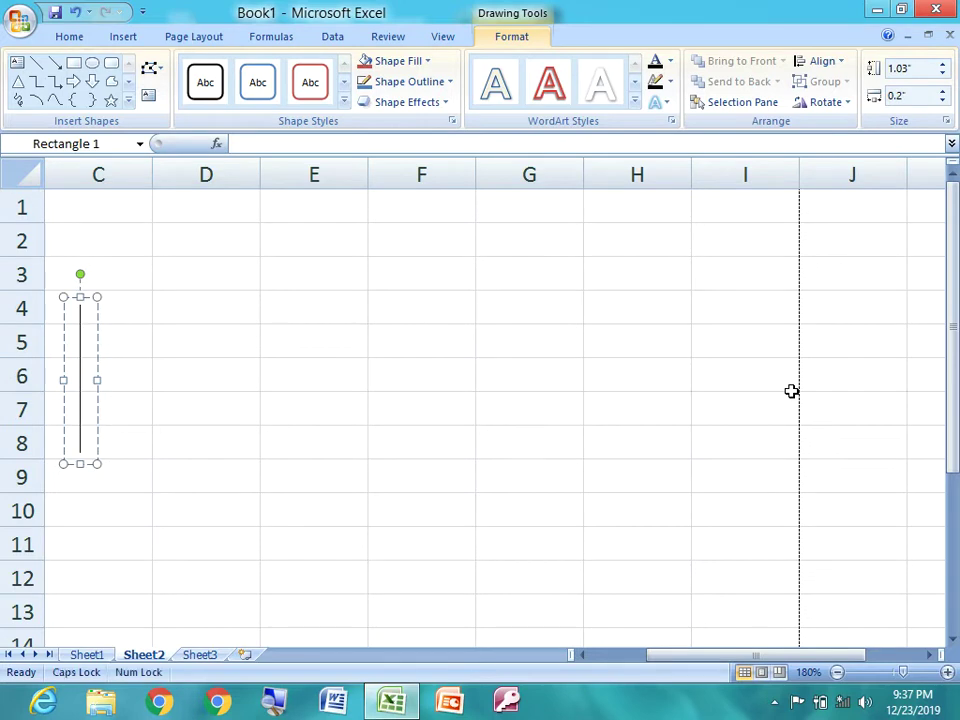
{"action": "type", "text": "SARVAVA"}
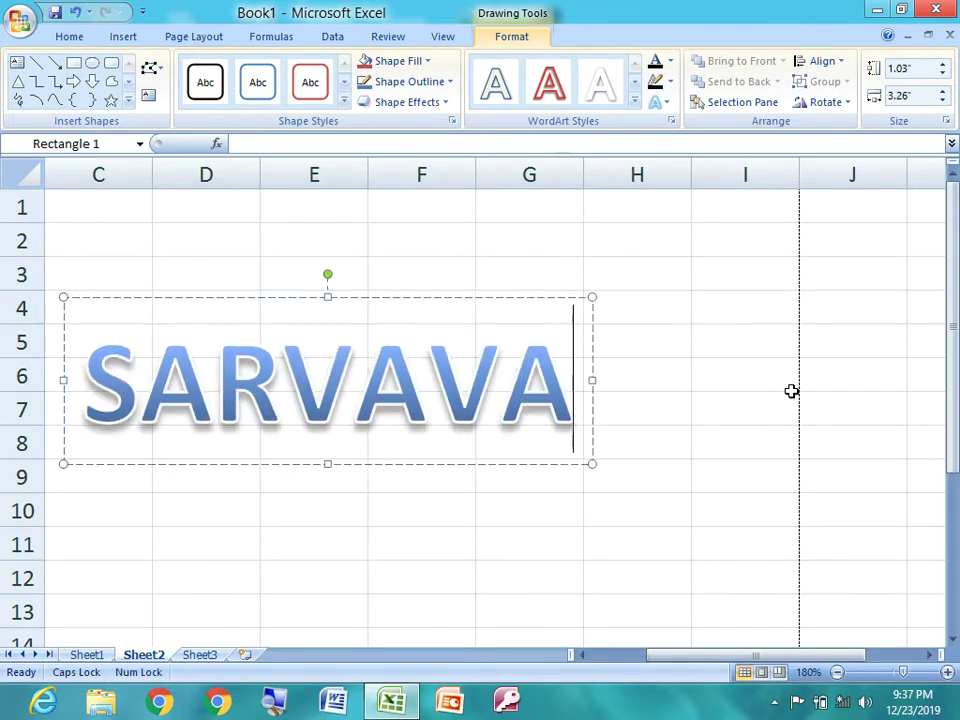
{"action": "type", "text": "SI.COM"}
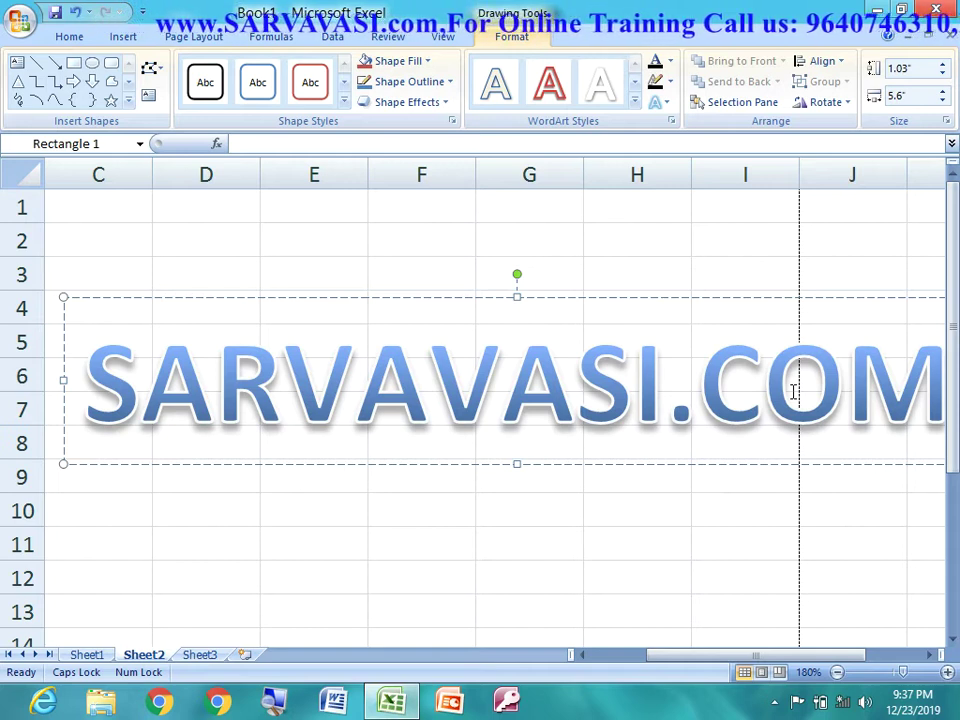
- Widen the WordArt box so SARVAVASI.COM fits on one line
{"action": "left_click", "coordinate": [625, 300]}
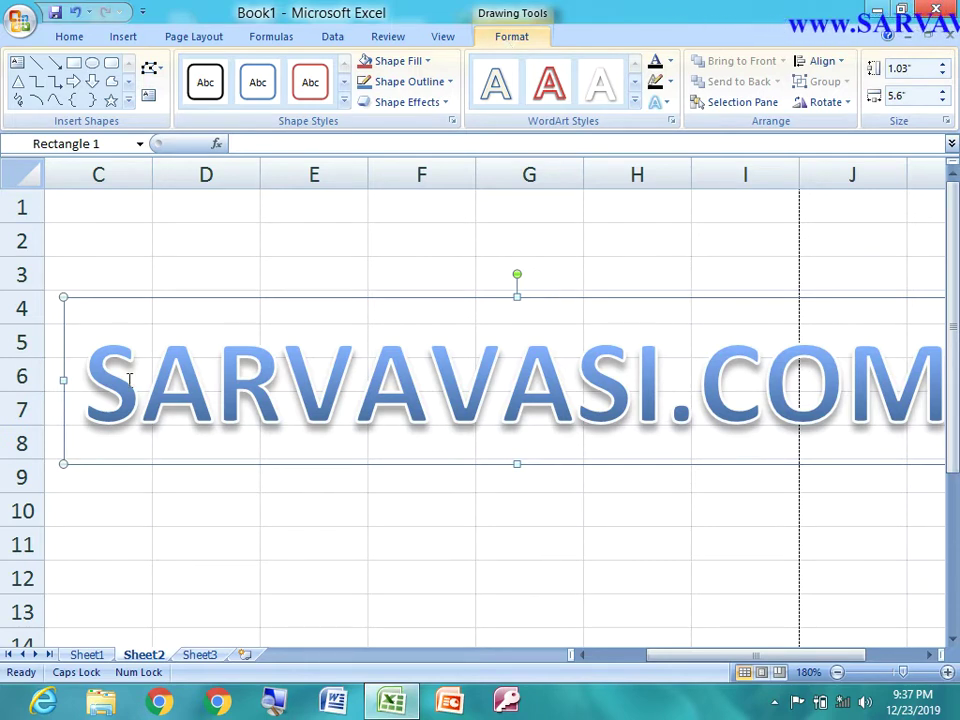
{"action": "left_click_drag", "start_coordinate": [61, 462], "coordinate": [127, 443]}
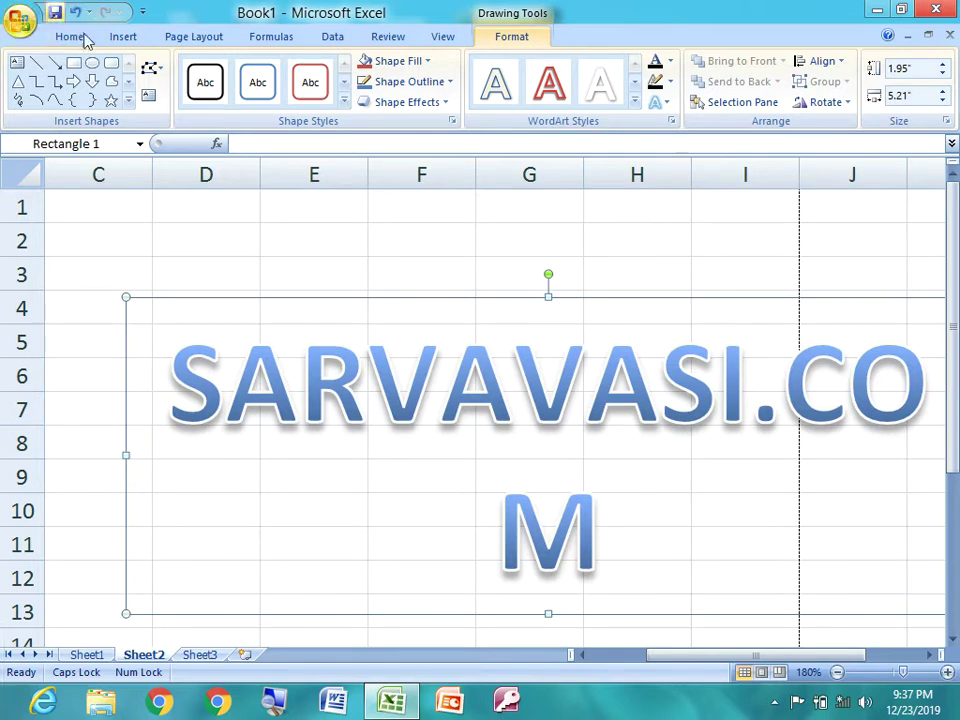
{"action": "left_click_drag", "start_coordinate": [125, 455], "coordinate": [17, 443]}
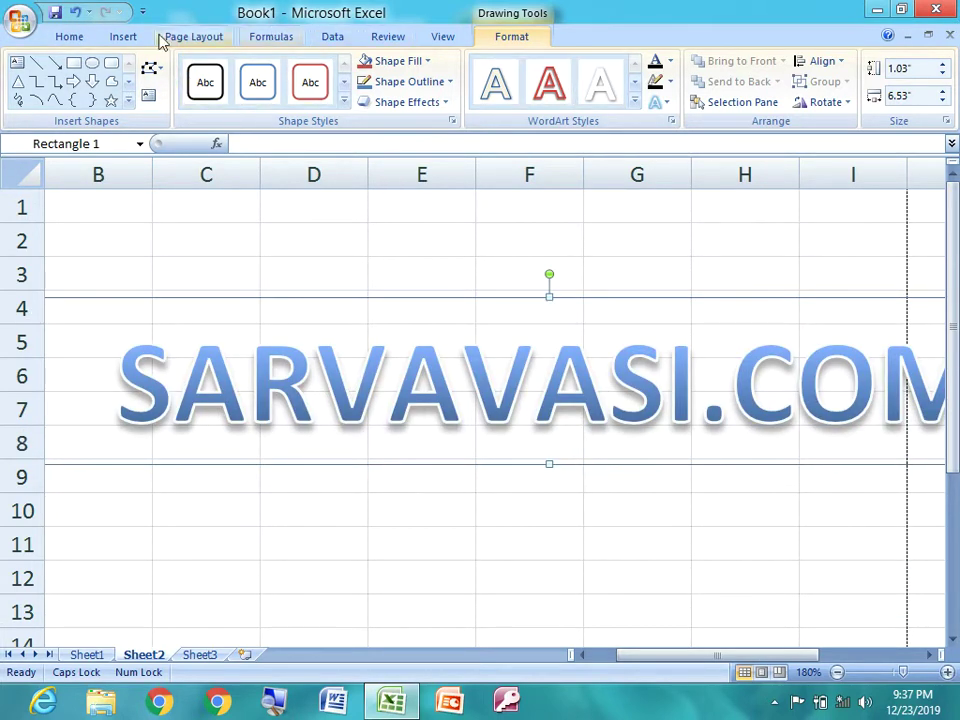
- Decrease the WordArt font size two steps, from 54 to 44
{"action": "left_click", "coordinate": [70, 37]}
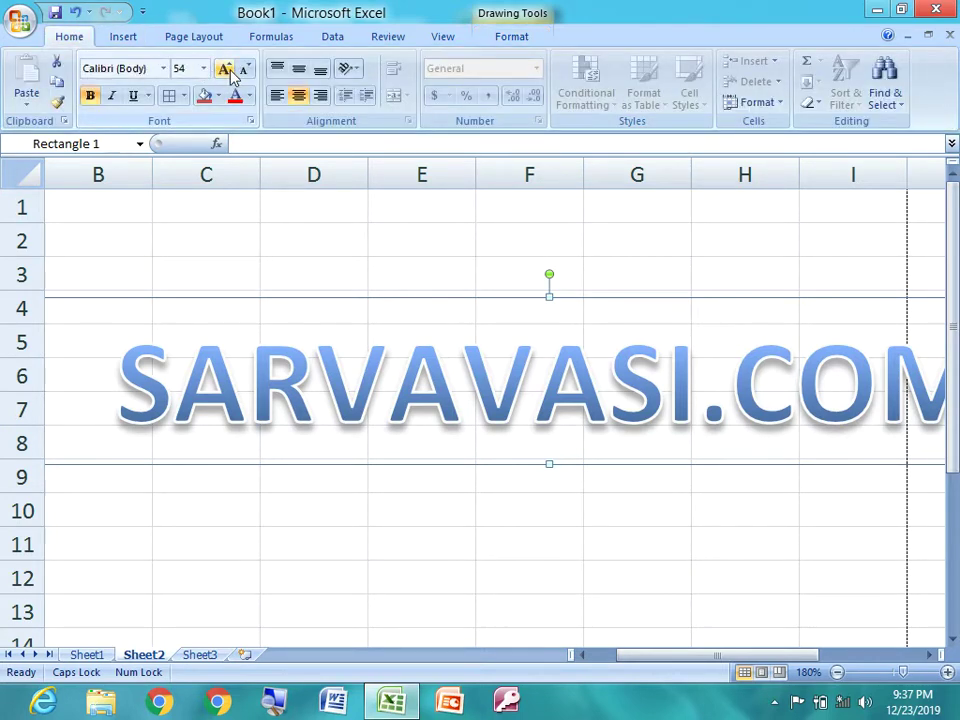
{"action": "left_click", "coordinate": [244, 70]}
{"action": "left_click", "coordinate": [244, 70]}
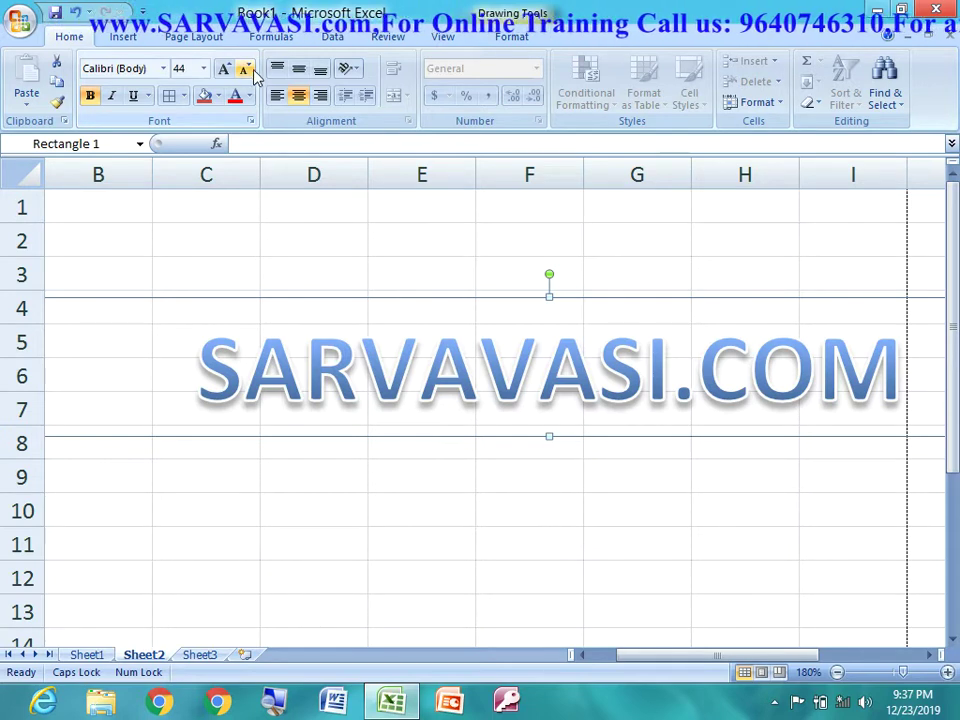
{"action": "left_click", "coordinate": [509, 38]}
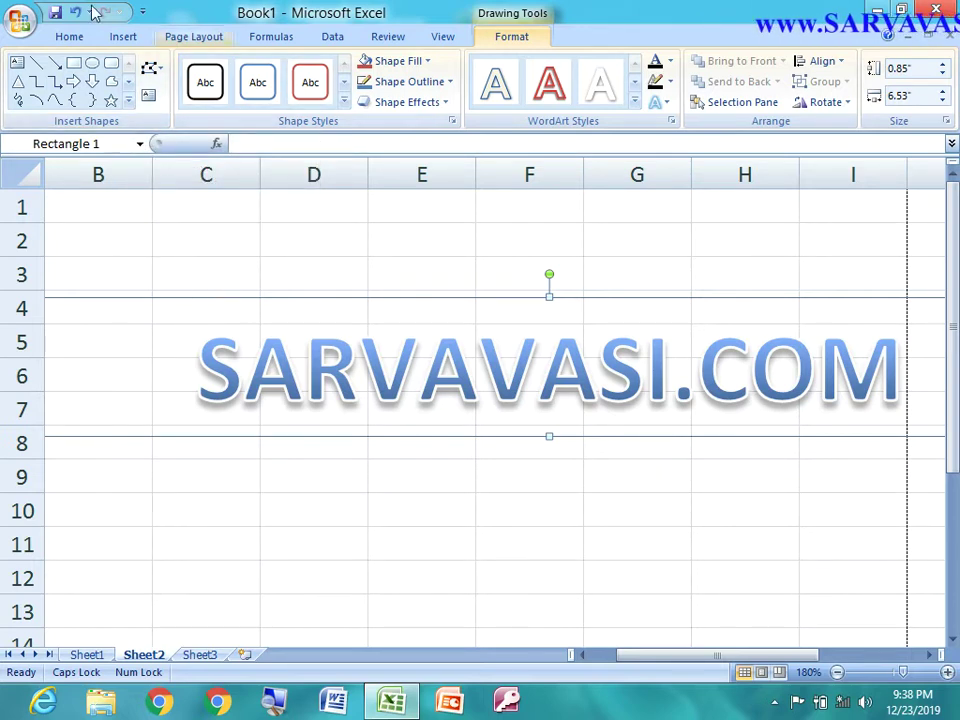
- Draw a teardrop shape over cells B4:B6 and reselect the SARVAVASI.COM WordArt box
{"action": "left_click", "coordinate": [128, 101]}
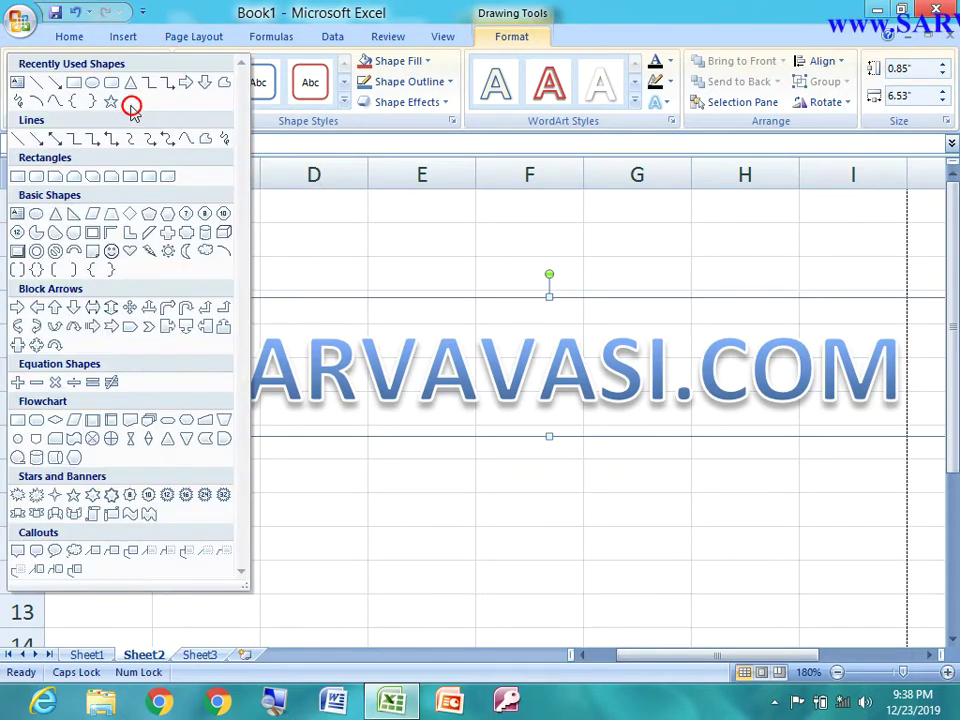
{"action": "left_click", "coordinate": [78, 233]}
{"action": "left_click_drag", "start_coordinate": [96, 304], "coordinate": [180, 388]}
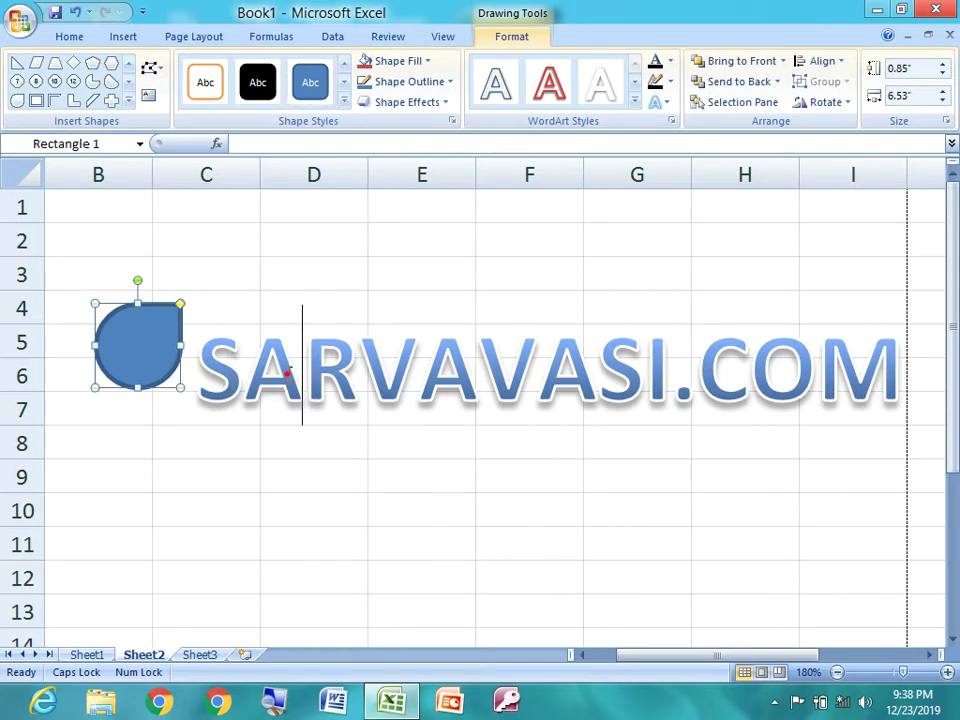
{"action": "left_click", "coordinate": [271, 303]}
{"action": "left_click", "coordinate": [138, 333]}
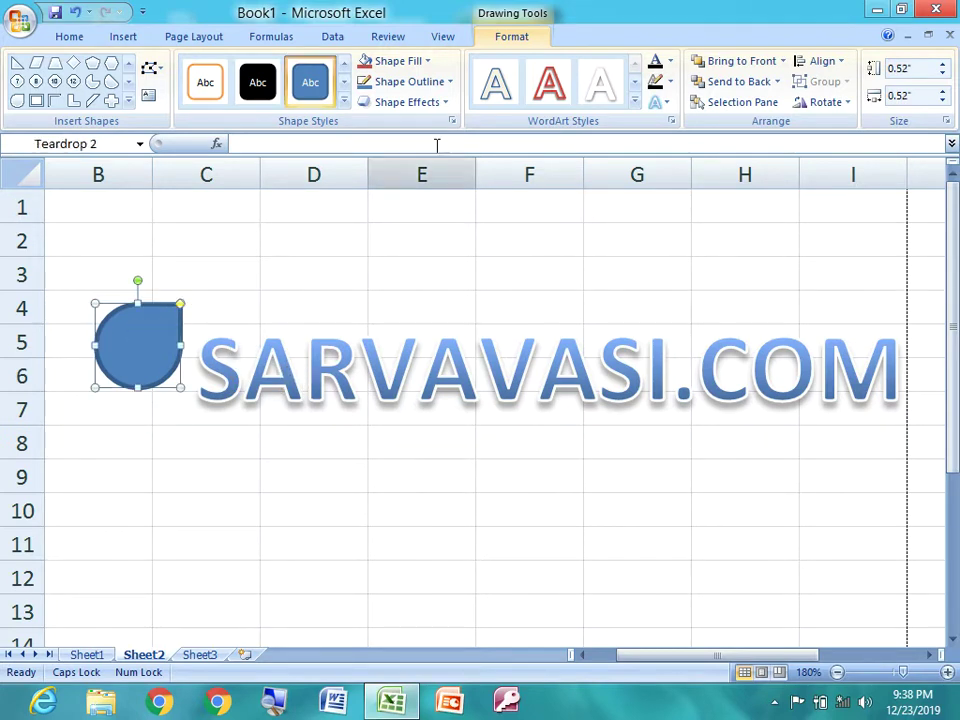
{"action": "left_click", "coordinate": [338, 345]}
{"action": "left_click", "coordinate": [277, 295]}
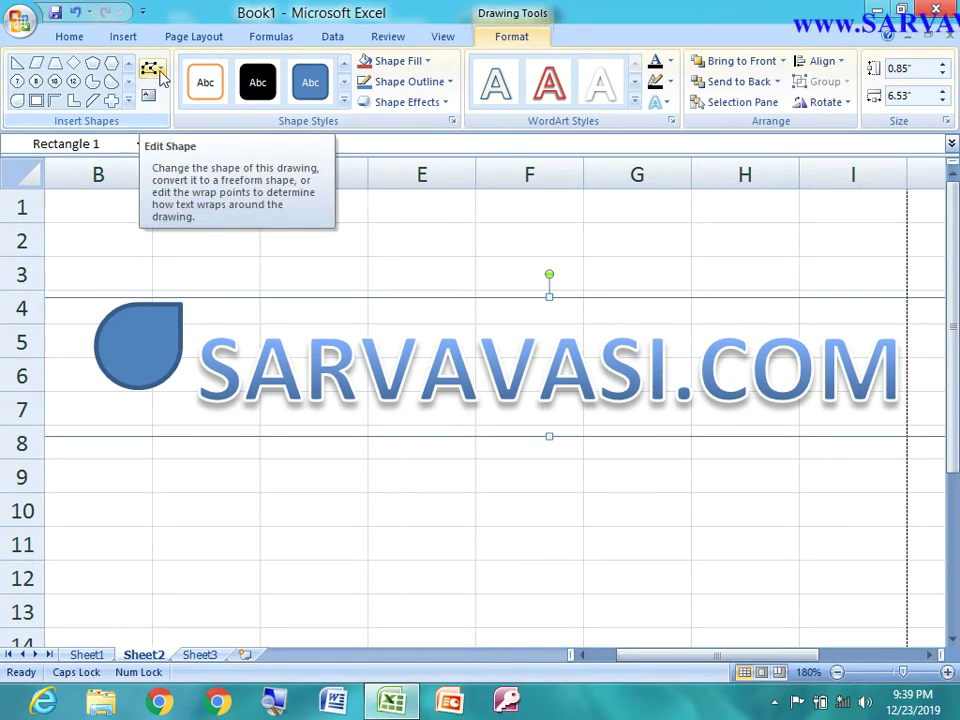
- Change the WordArt box to a different outline shape, trying two options
{"action": "left_click", "coordinate": [155, 70]}
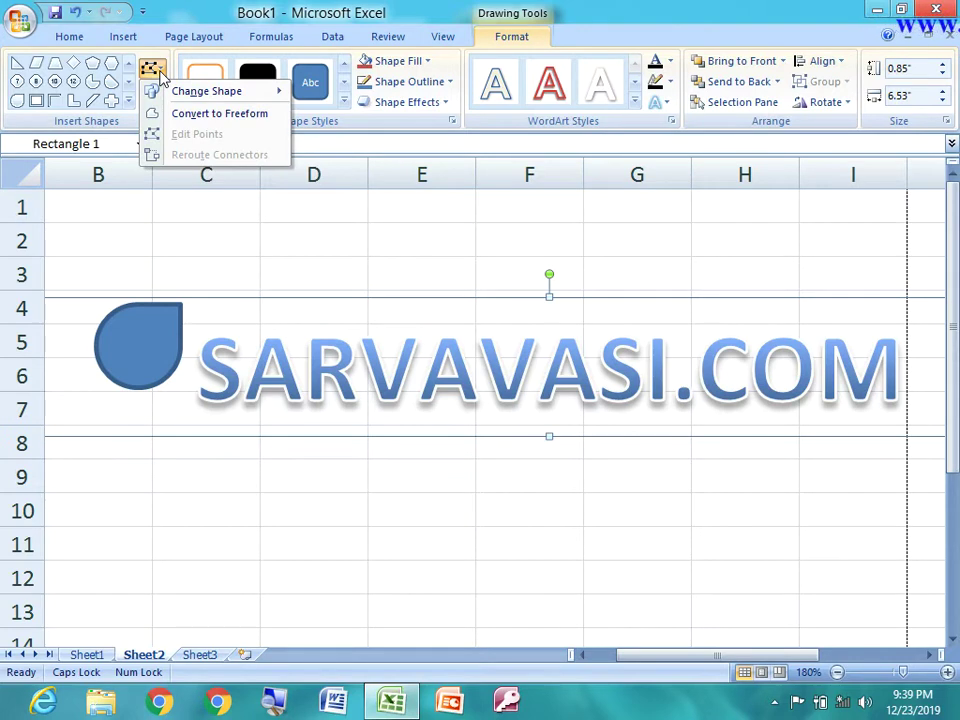
{"action": "mouse_move", "coordinate": [207, 91]}
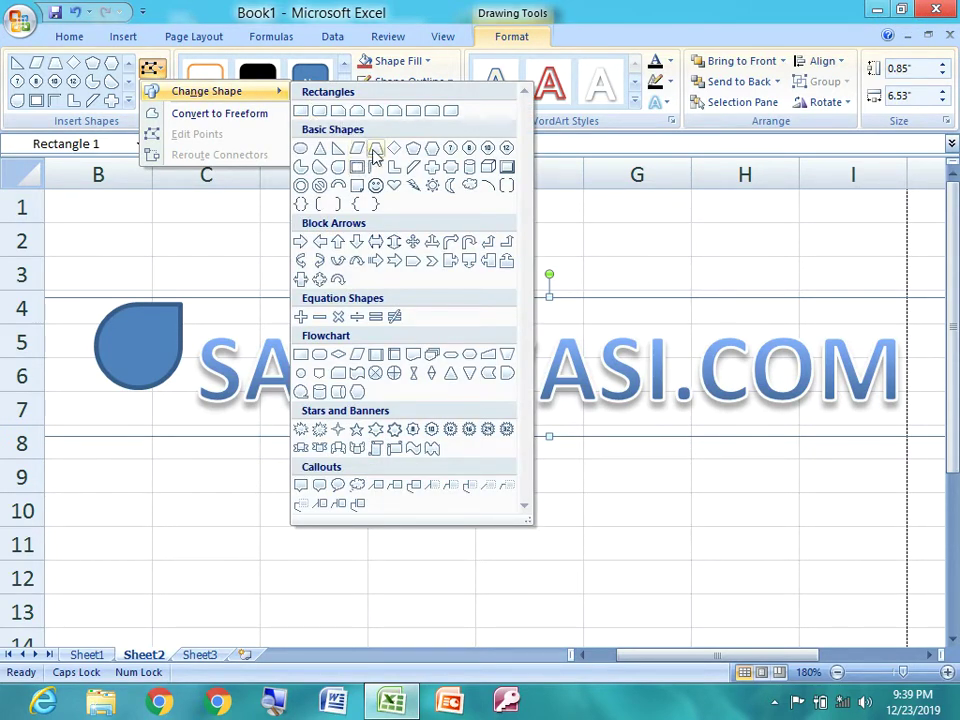
{"action": "left_click", "coordinate": [375, 150]}
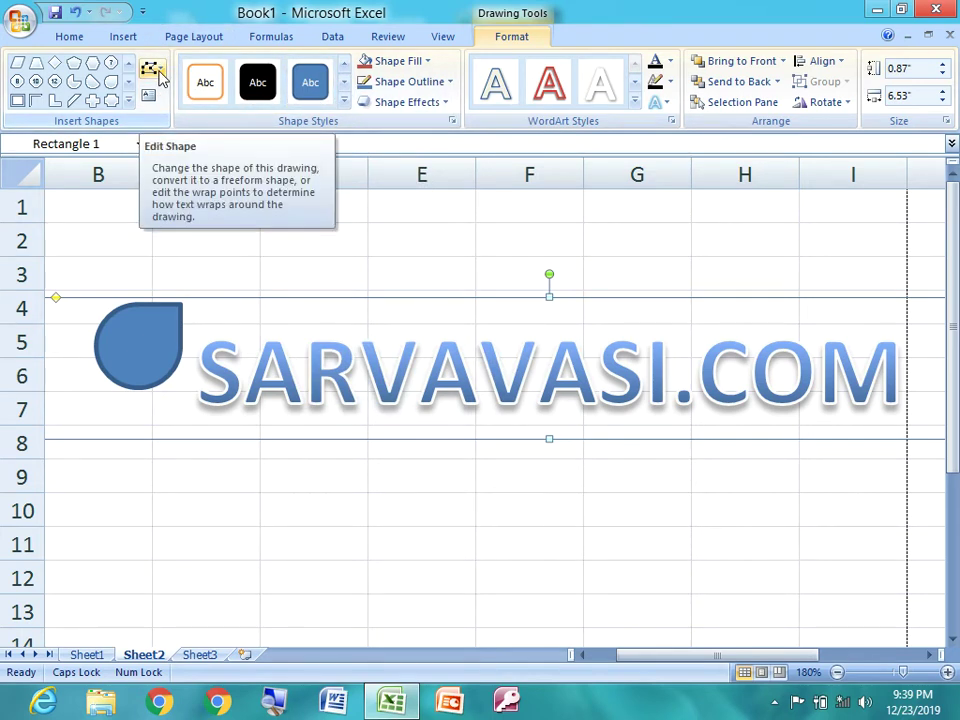
{"action": "left_click", "coordinate": [157, 72]}
{"action": "mouse_move", "coordinate": [207, 91]}
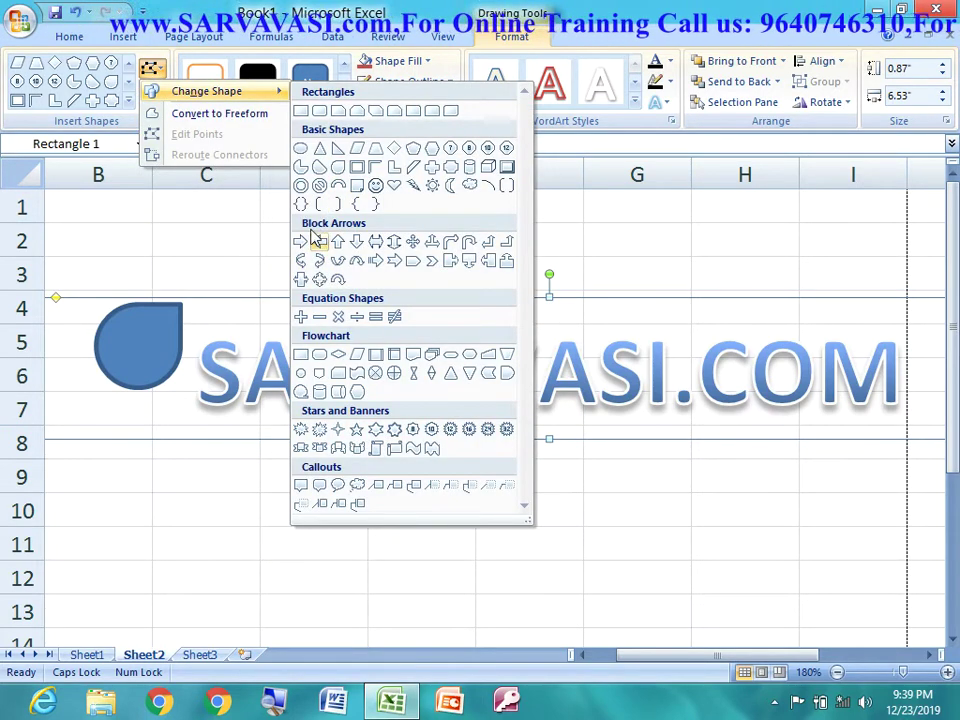
{"action": "left_click", "coordinate": [394, 148]}
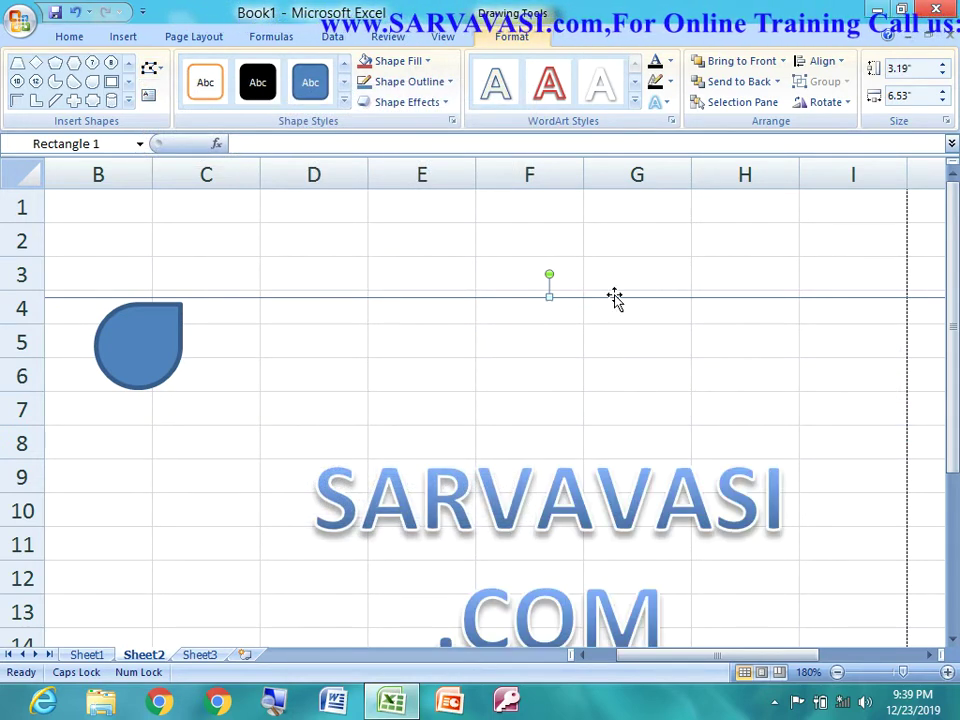
- Delete the teardrop shape from Sheet2
{"action": "scroll", "coordinate": [660, 553], "scroll_direction": "down", "scroll_amount": 5}
{"action": "scroll", "coordinate": [531, 452], "scroll_direction": "up", "scroll_amount": 2}
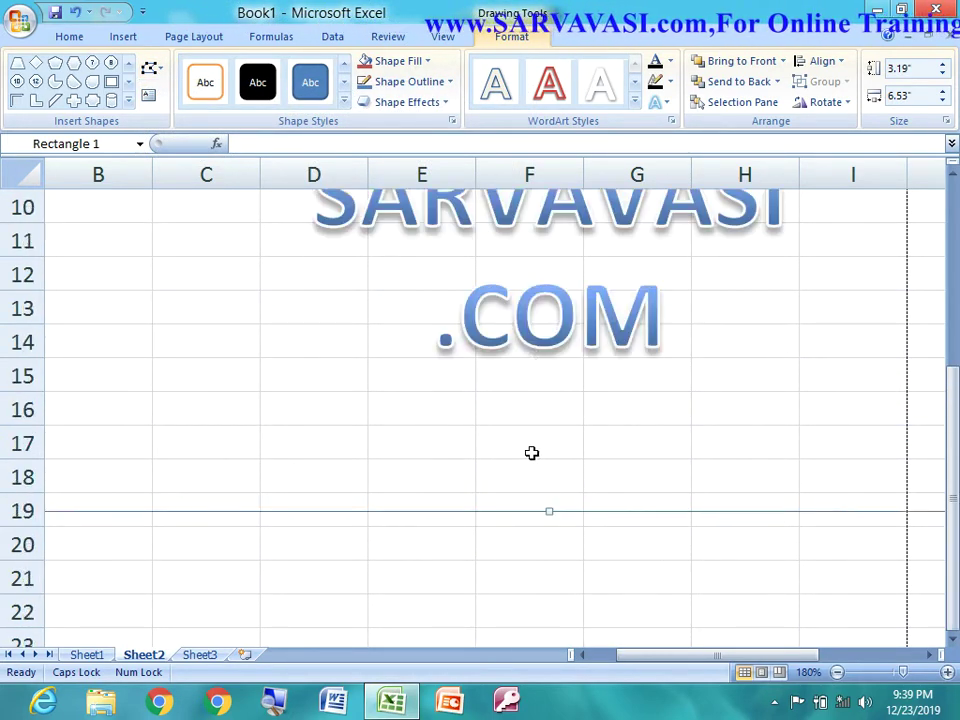
{"action": "scroll", "coordinate": [531, 452], "scroll_direction": "up", "scroll_amount": 2}
{"action": "left_click", "coordinate": [151, 268]}
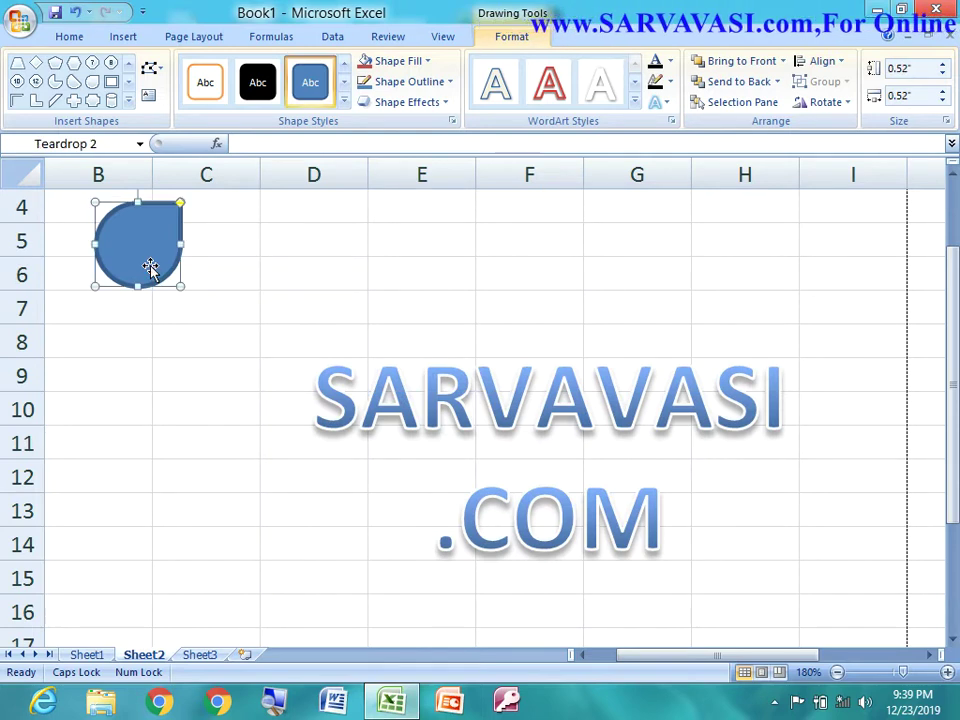
{"action": "key", "text": "Delete"}
- Turn the WordArt box into a punched-tape flowchart shape
{"action": "left_click", "coordinate": [470, 425]}
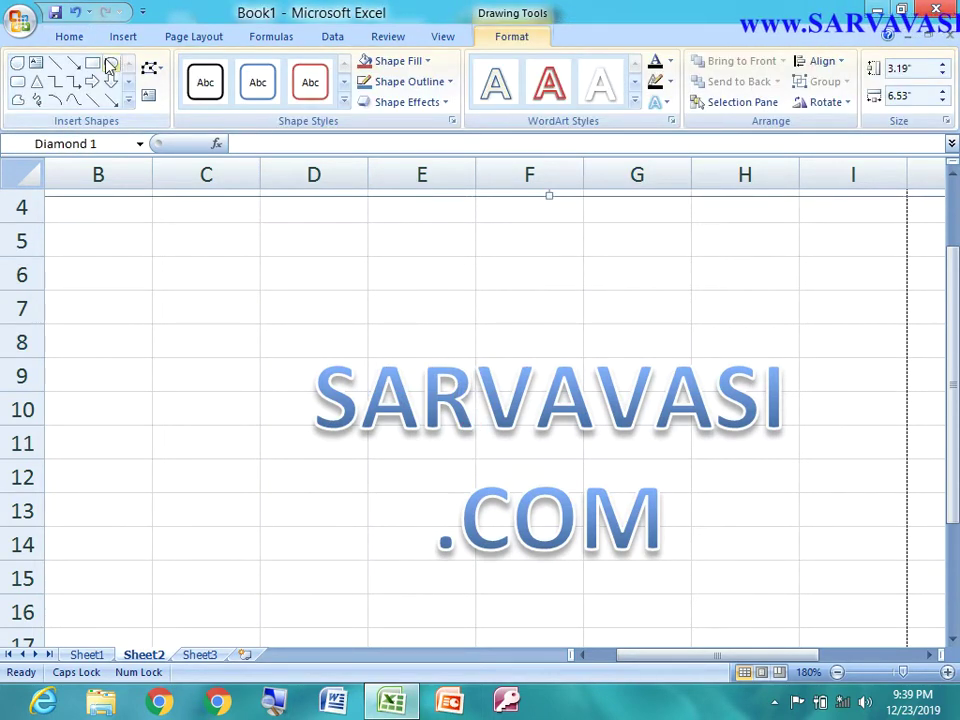
{"action": "left_click", "coordinate": [150, 68]}
{"action": "mouse_move", "coordinate": [210, 91]}
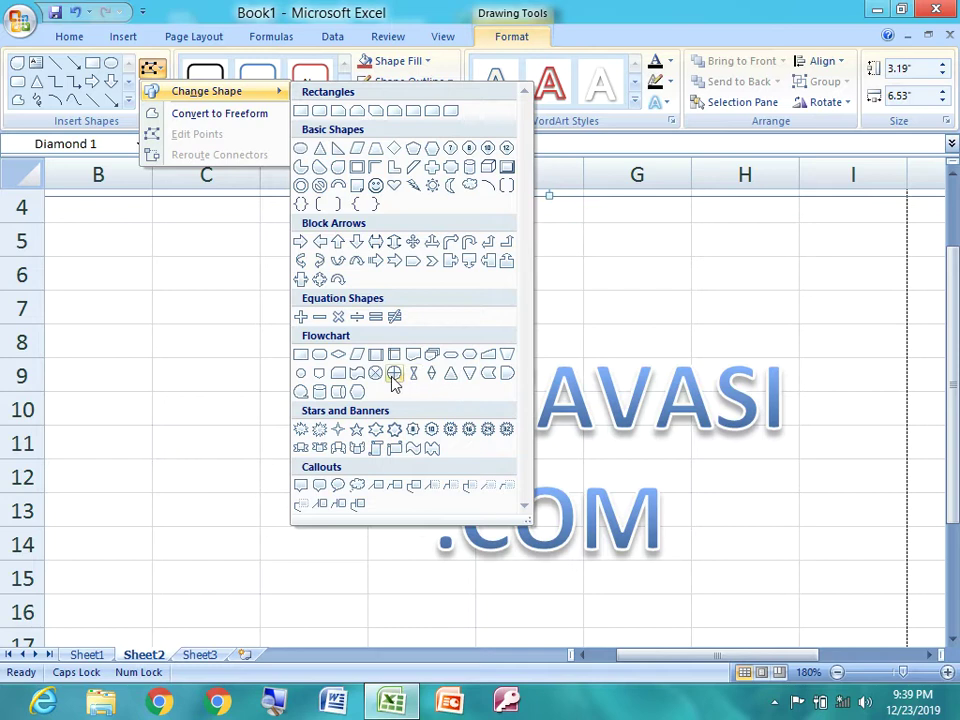
{"action": "left_click", "coordinate": [353, 376]}
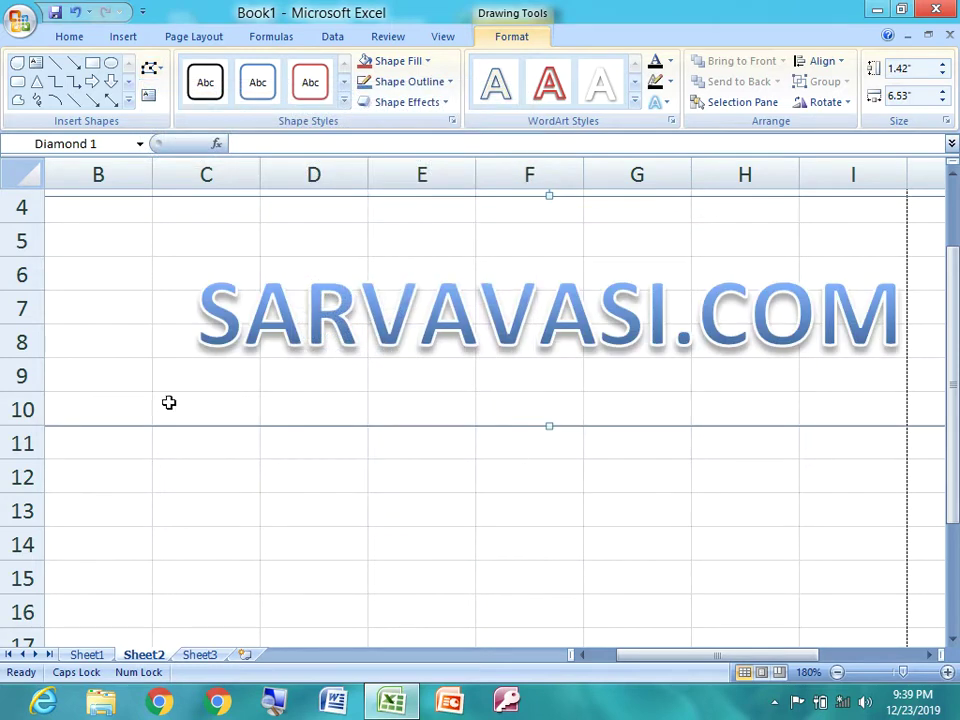
- Narrow the shape from its left side to 5.87 inches wide
{"action": "left_click_drag", "start_coordinate": [633, 652], "coordinate": [568, 656]}
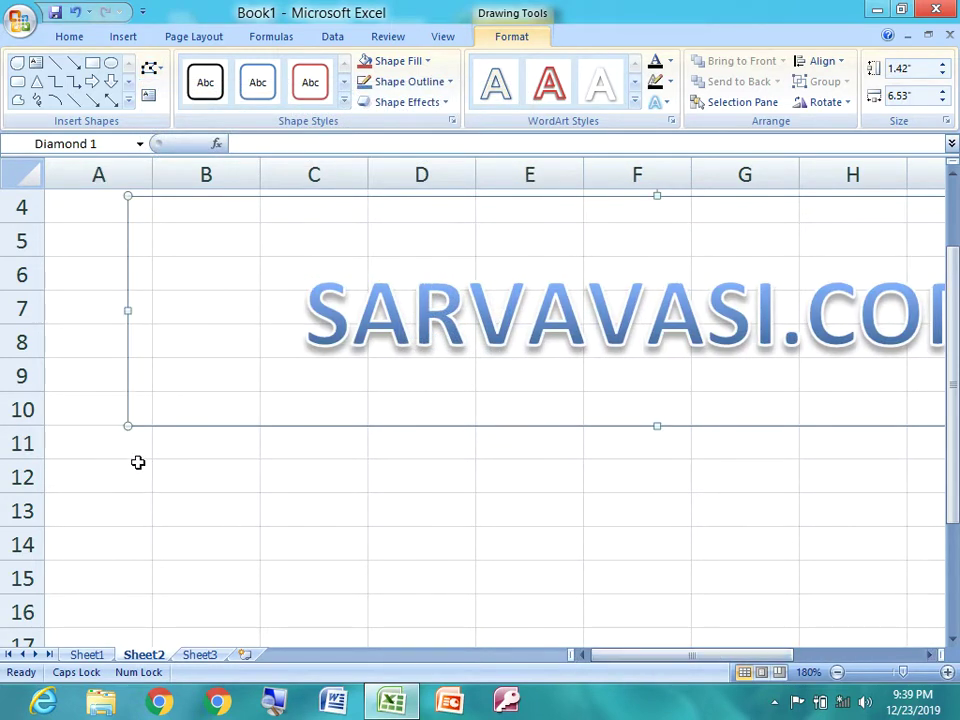
{"action": "left_click_drag", "start_coordinate": [120, 430], "coordinate": [167, 422]}
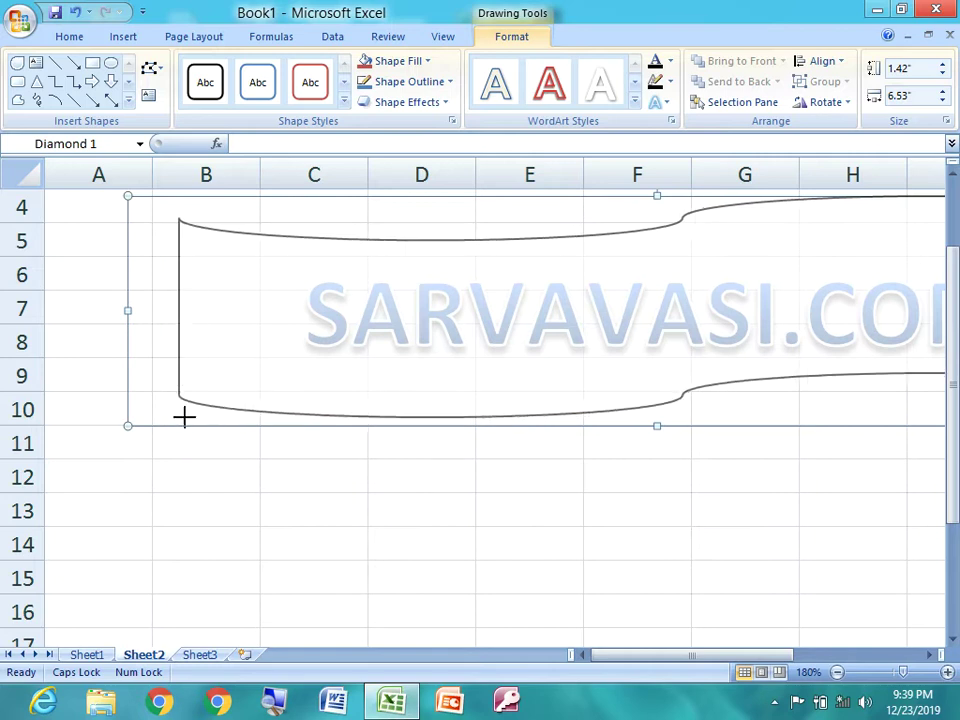
{"action": "left_click_drag", "start_coordinate": [168, 420], "coordinate": [235, 418]}
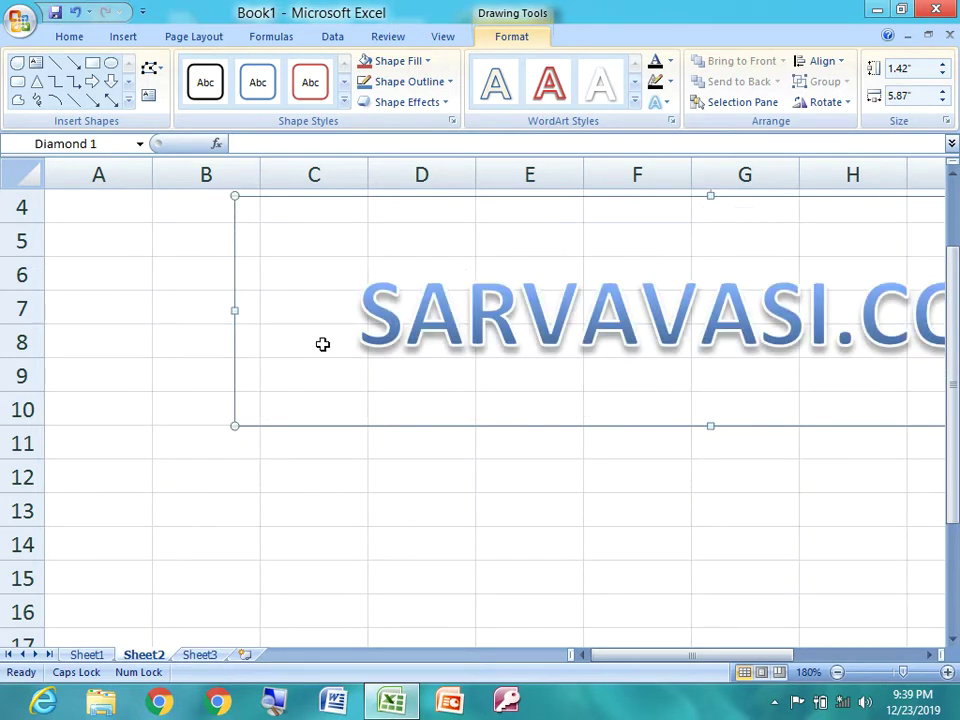
- Fill the shape with Dark Blue, Text 2, Lighter 40%
{"action": "left_click", "coordinate": [411, 62]}
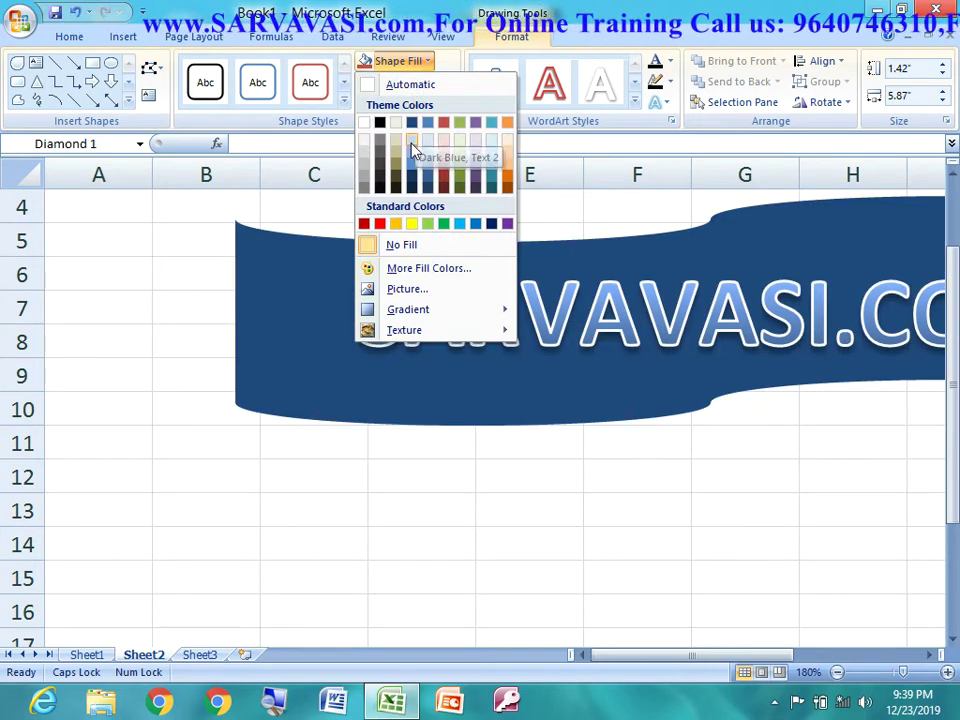
{"action": "left_click", "coordinate": [411, 175]}
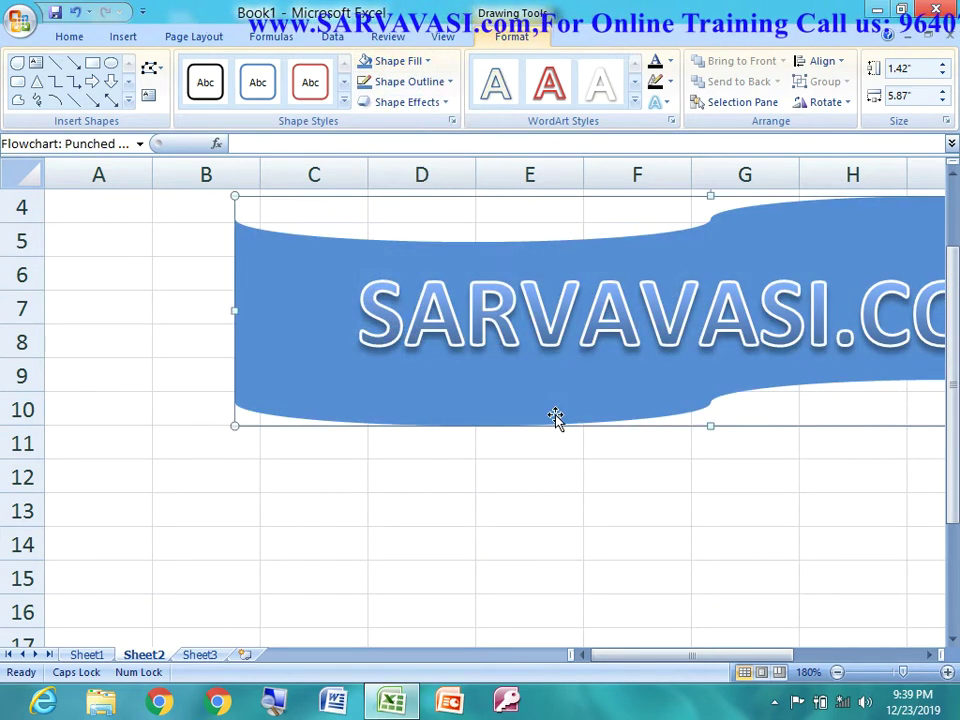
{"action": "scroll", "coordinate": [449, 524], "scroll_direction": "down", "scroll_amount": 1}
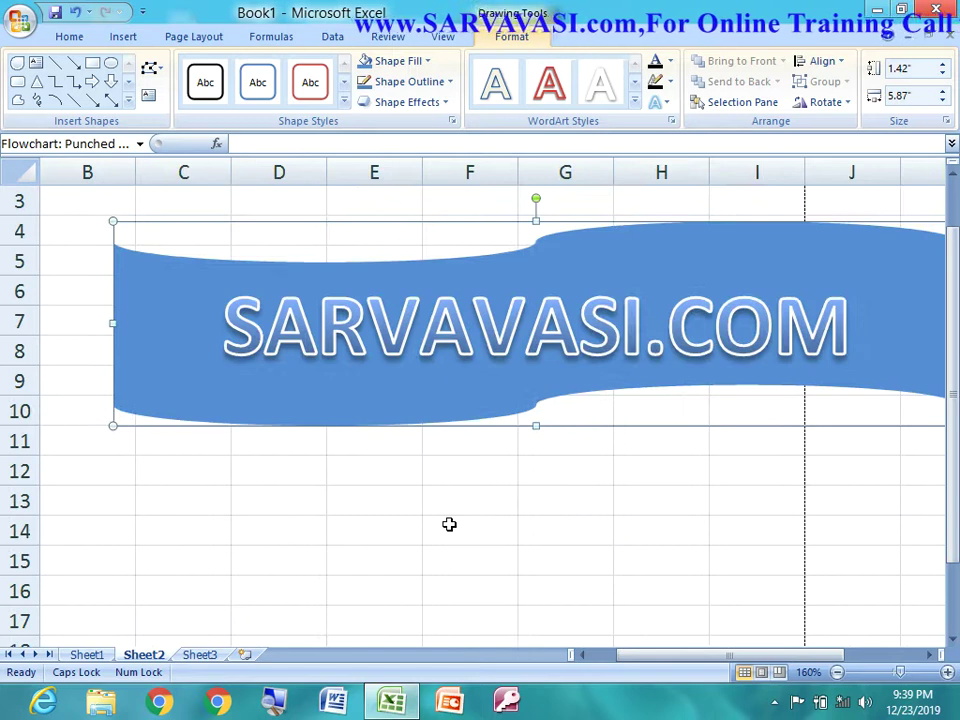
{"action": "scroll", "coordinate": [449, 524], "scroll_direction": "down", "scroll_amount": 1}
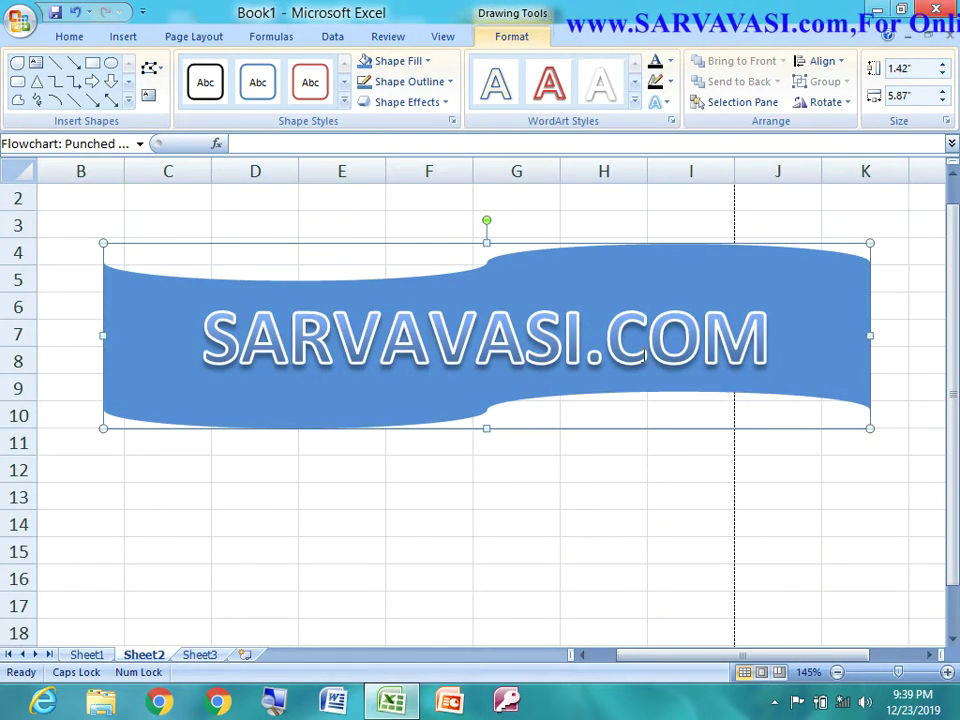
- Change the backing shape into a ribbon banner
{"action": "left_click", "coordinate": [151, 68]}
{"action": "mouse_move", "coordinate": [210, 91]}
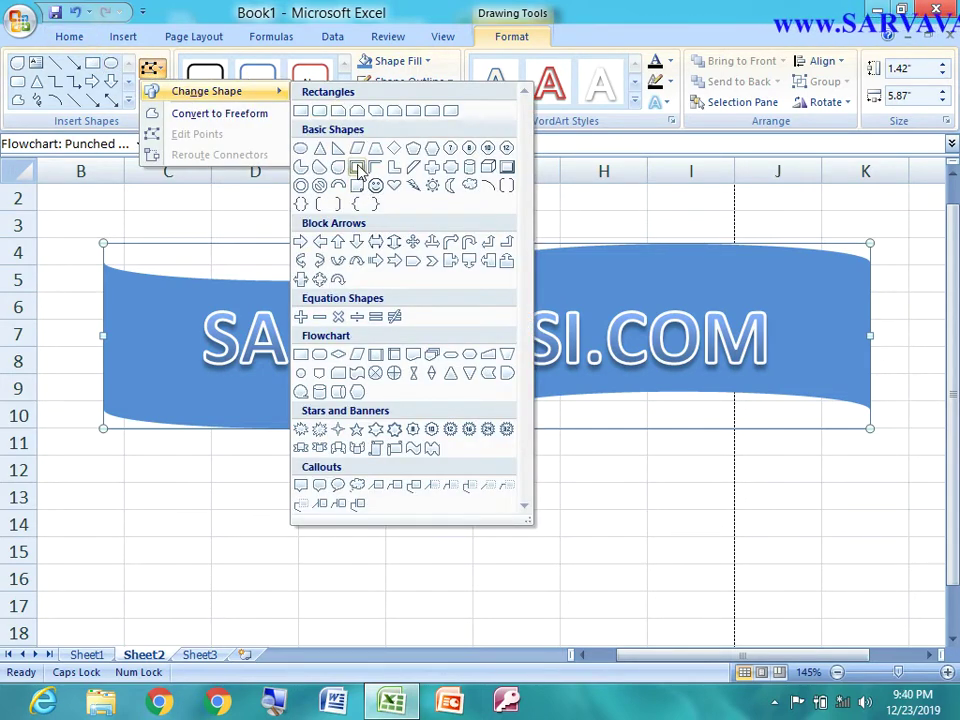
{"action": "left_click", "coordinate": [320, 166]}
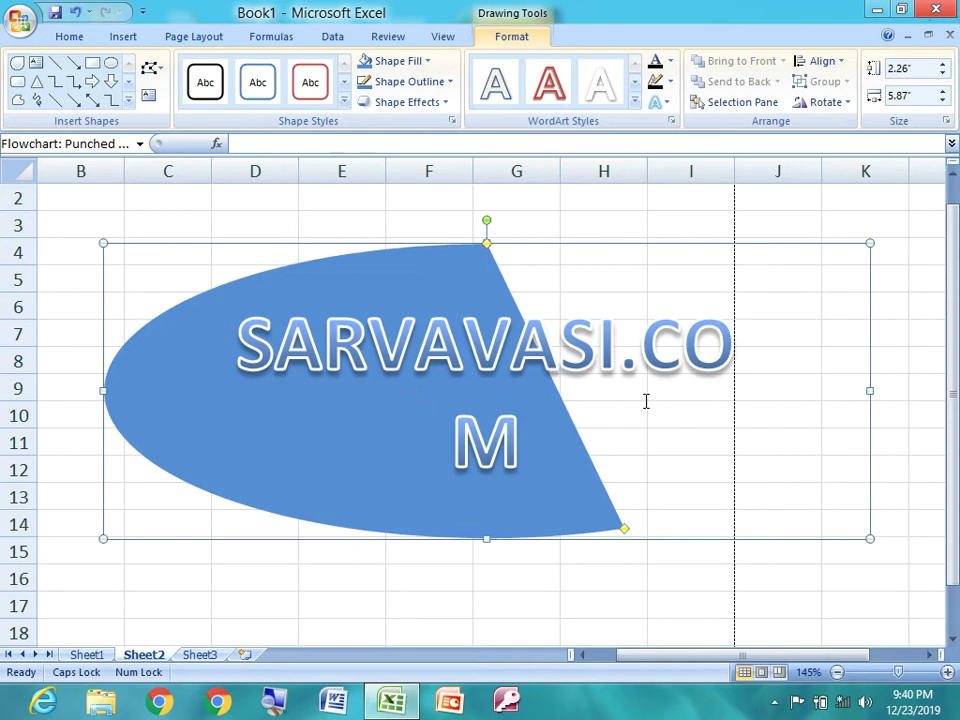
{"action": "left_click", "coordinate": [153, 69]}
{"action": "mouse_move", "coordinate": [207, 91]}
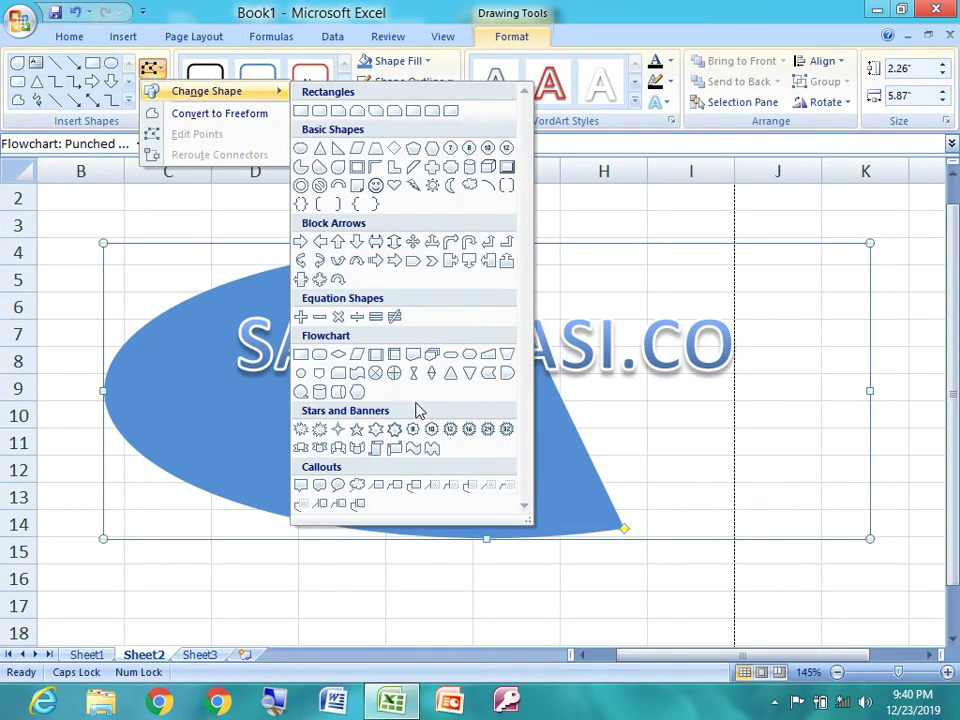
{"action": "left_click", "coordinate": [338, 449]}
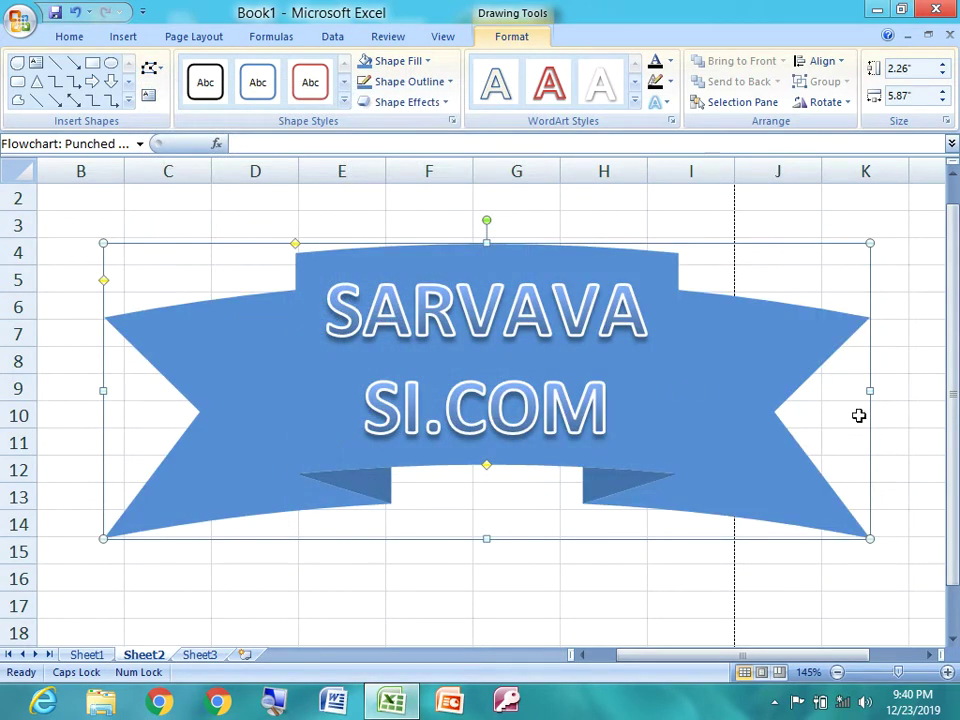
- Stretch the ribbon to 9.88 inches and adjust its folds so SARVAVASI.COM fits one line
{"action": "left_click_drag", "start_coordinate": [868, 392], "coordinate": [945, 392]}
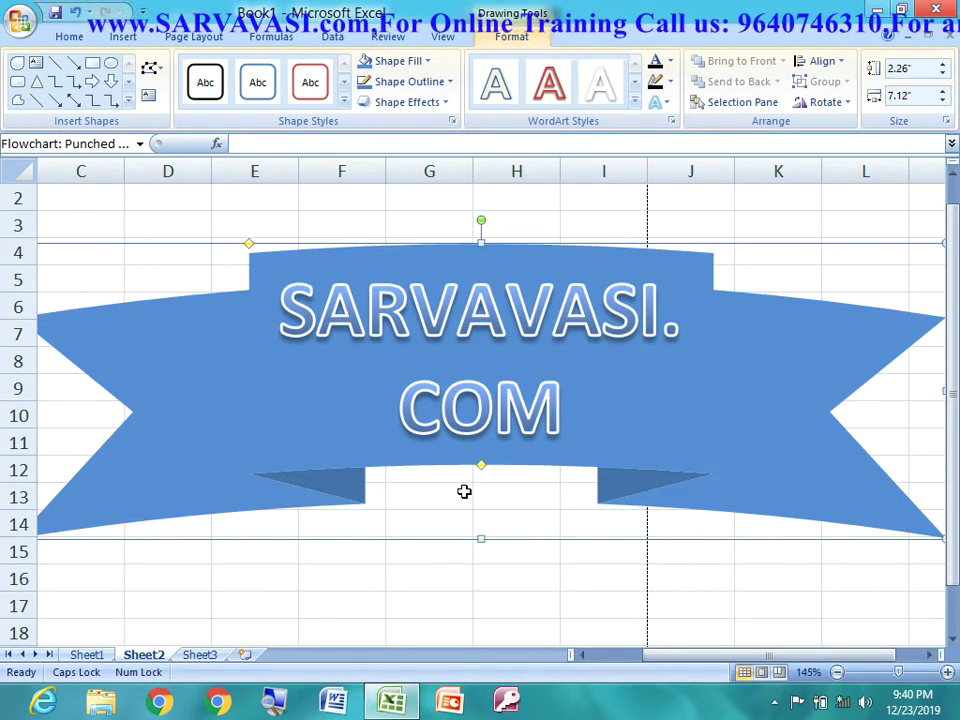
{"action": "scroll", "coordinate": [465, 490], "scroll_direction": "down", "scroll_amount": 3}
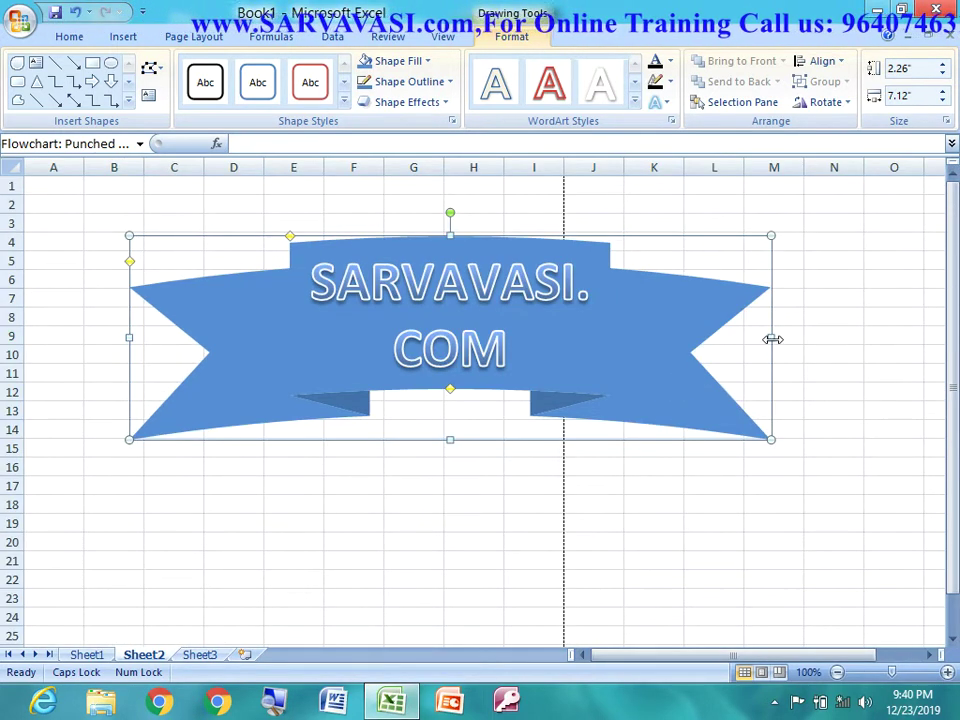
{"action": "left_click_drag", "start_coordinate": [773, 338], "coordinate": [945, 338]}
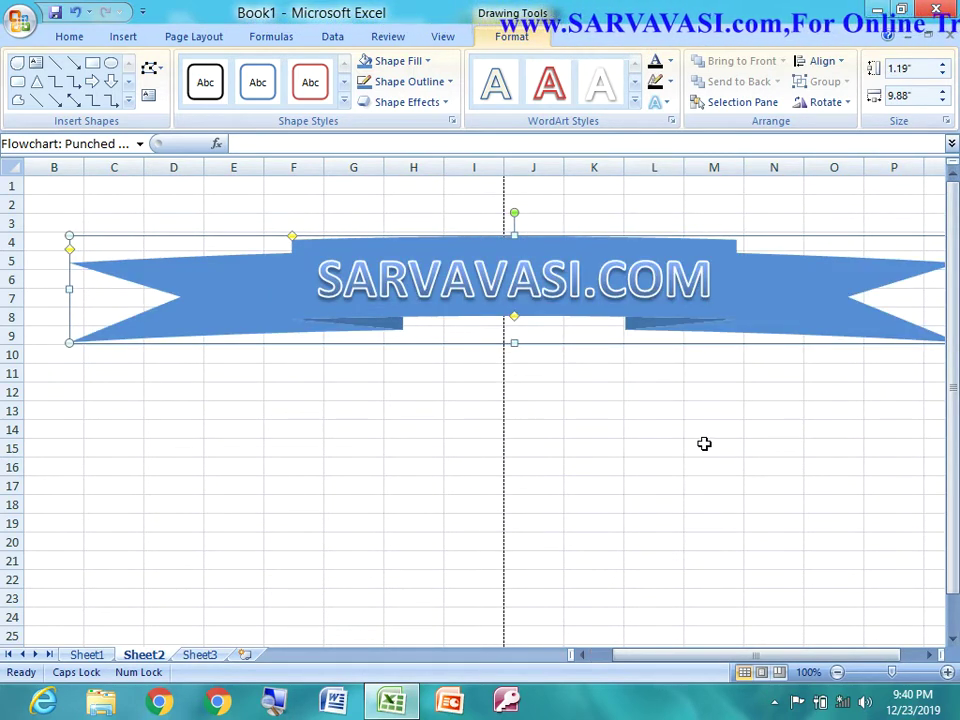
{"action": "left_click_drag", "start_coordinate": [512, 343], "coordinate": [503, 387]}
{"action": "mouse_move", "coordinate": [514, 320]}
{"action": "left_mouse_down"}
{"action": "mouse_move", "coordinate": [510, 345]}
{"action": "mouse_move", "coordinate": [522, 301]}
{"action": "left_mouse_up"}
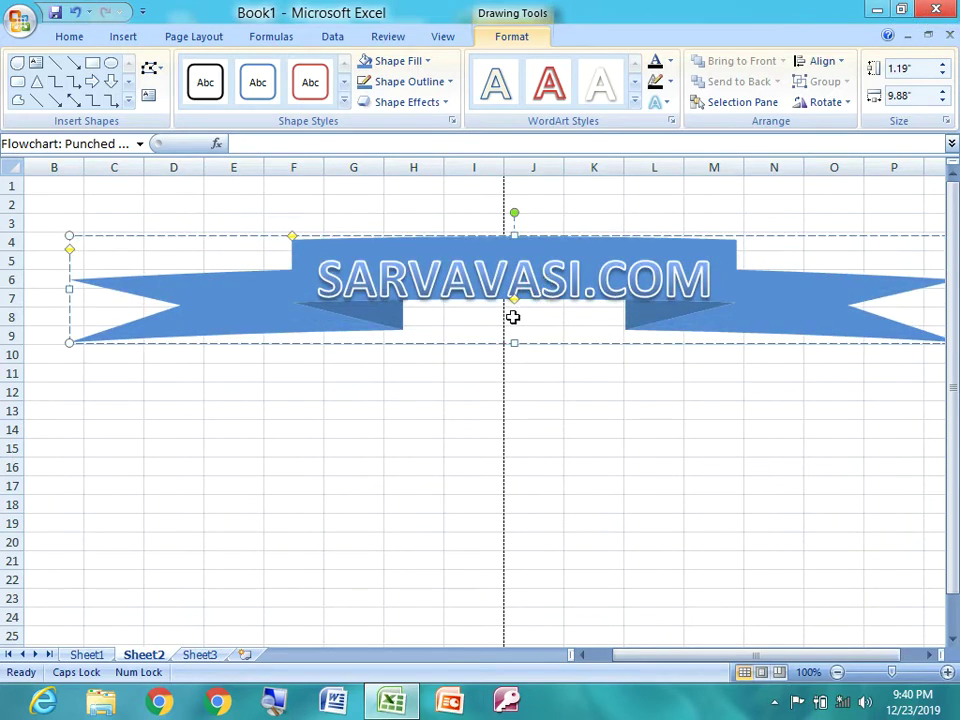
{"action": "left_click_drag", "start_coordinate": [514, 302], "coordinate": [514, 320]}
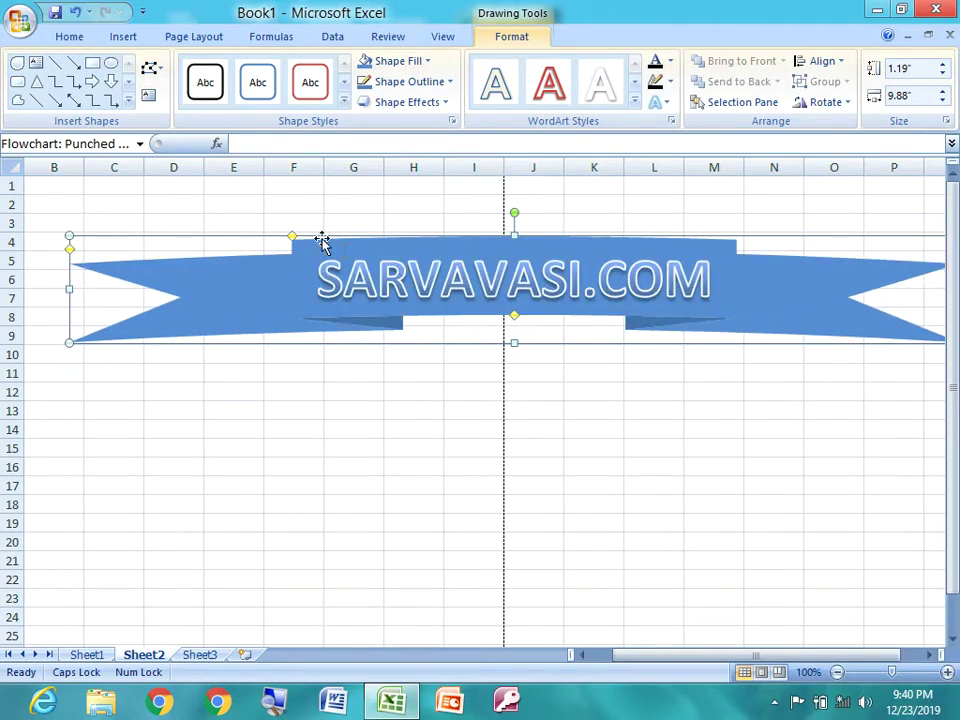
{"action": "left_click_drag", "start_coordinate": [294, 236], "coordinate": [329, 224]}
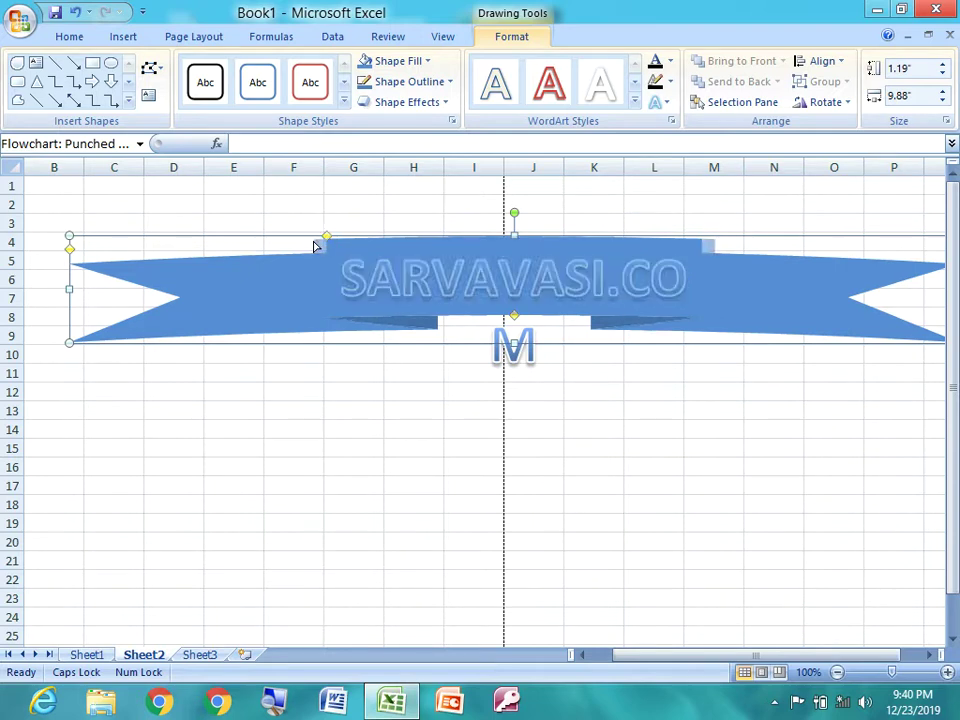
{"action": "left_click_drag", "start_coordinate": [327, 241], "coordinate": [284, 246]}
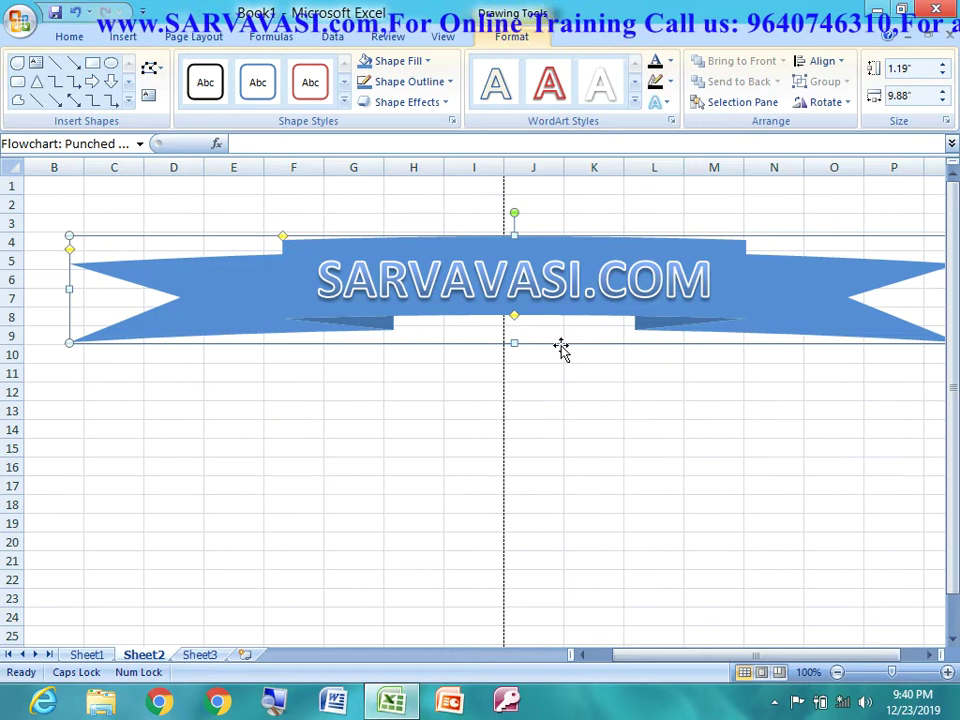
{"action": "left_click_drag", "start_coordinate": [512, 343], "coordinate": [506, 446]}
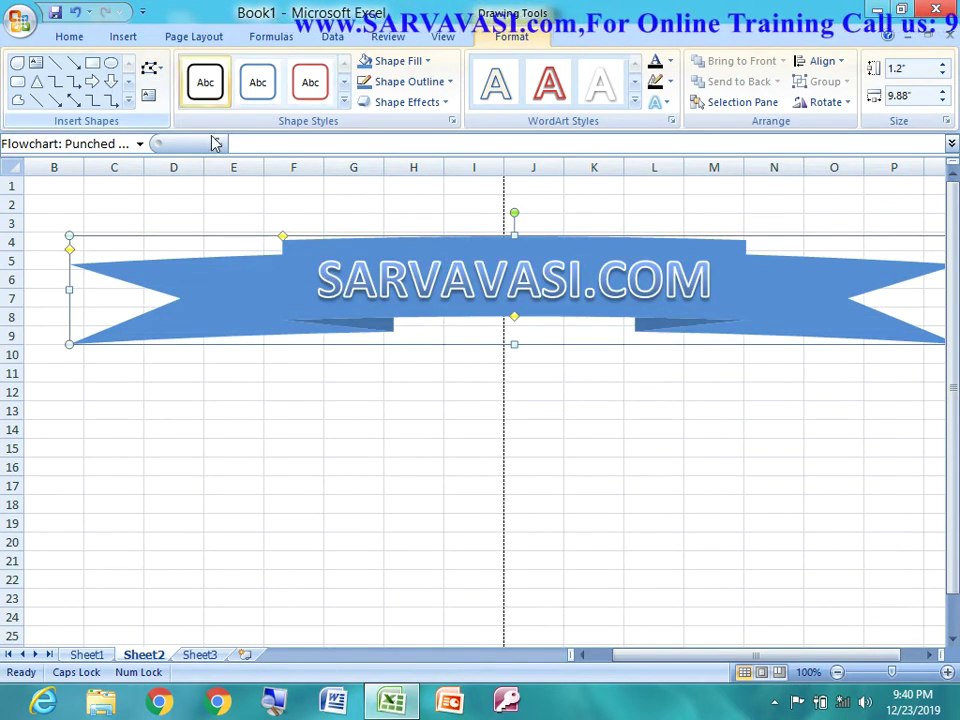
- Change the ribbon banner into a block arc and try stretching it taller
{"action": "left_click", "coordinate": [150, 68]}
{"action": "mouse_move", "coordinate": [206, 91]}
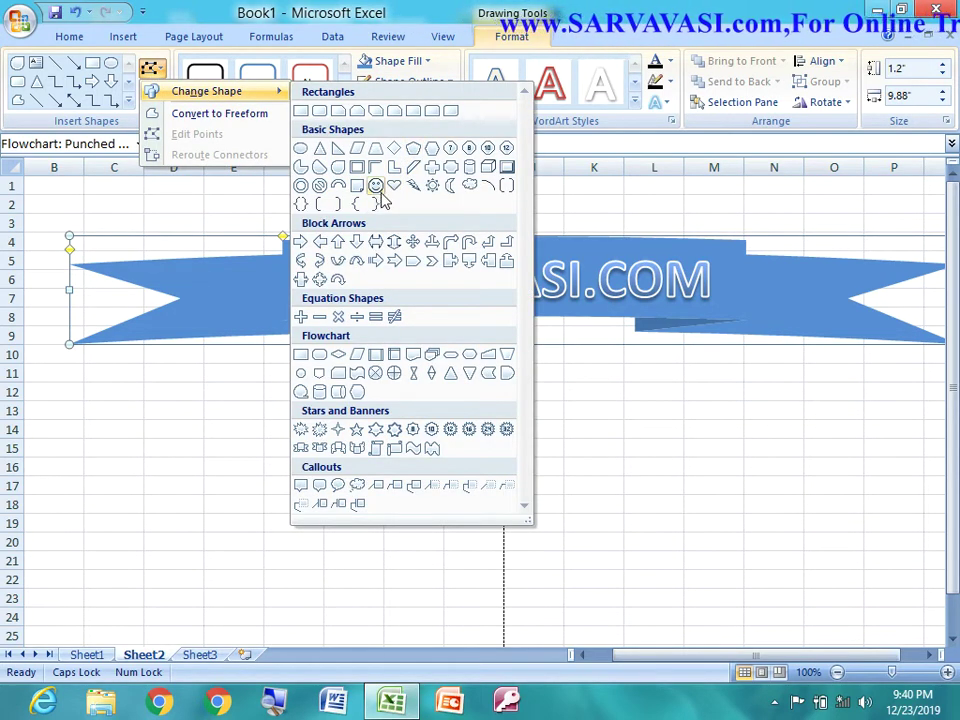
{"action": "left_click", "coordinate": [338, 185]}
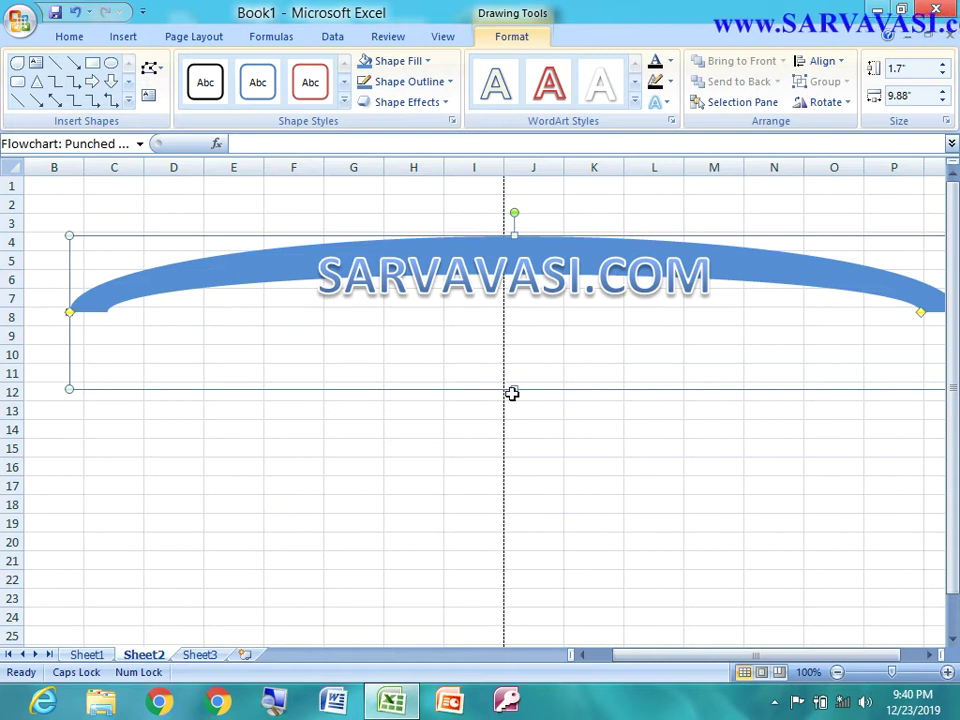
{"action": "left_click_drag", "start_coordinate": [514, 388], "coordinate": [458, 580]}
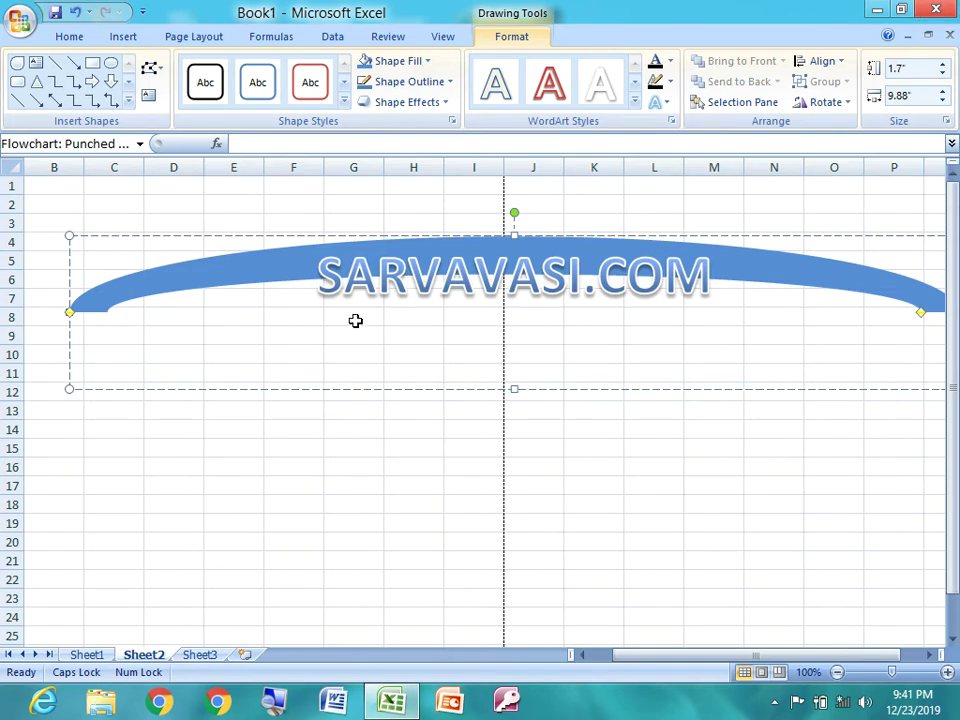
{"action": "left_click", "coordinate": [150, 230]}
{"action": "left_click", "coordinate": [176, 289]}
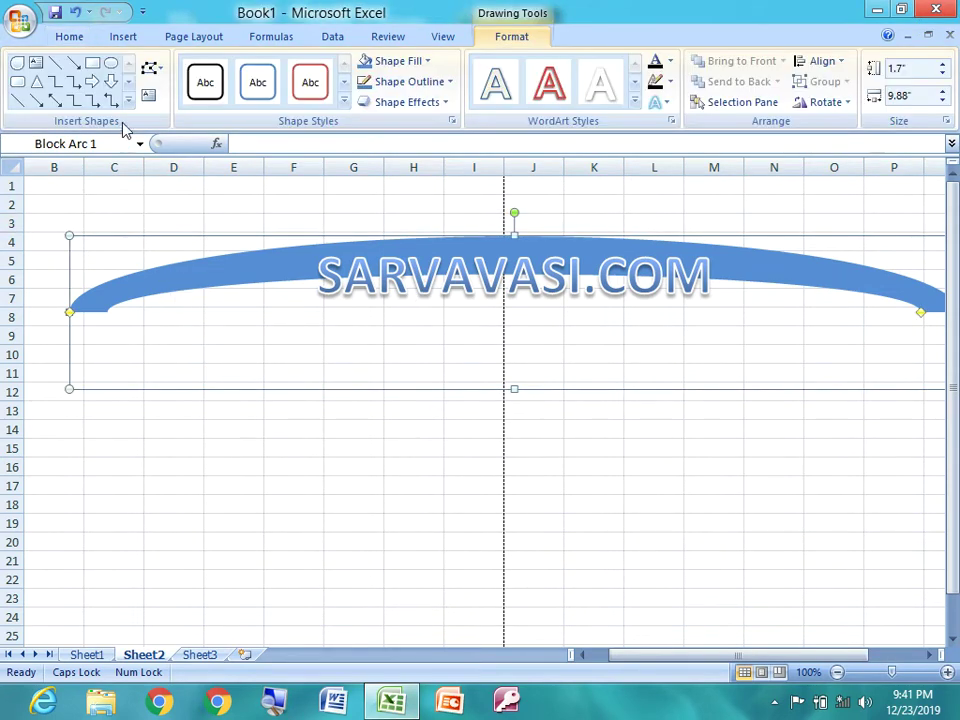
- Convert the block arc into a freeform shape
{"action": "left_click", "coordinate": [155, 70]}
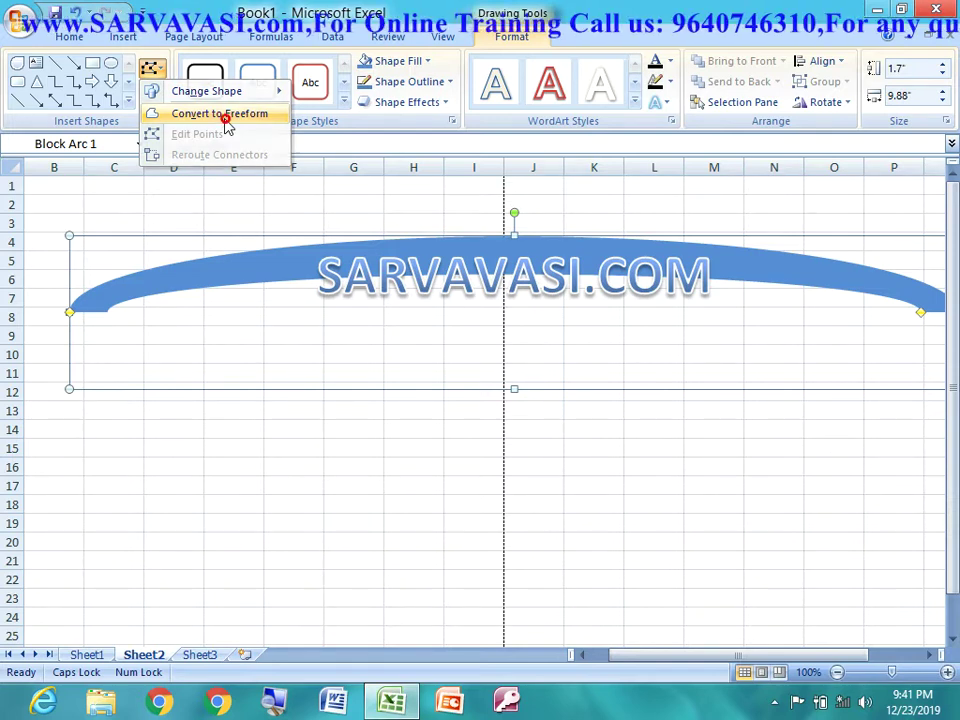
{"action": "left_click", "coordinate": [224, 116]}
{"action": "left_click", "coordinate": [333, 264]}
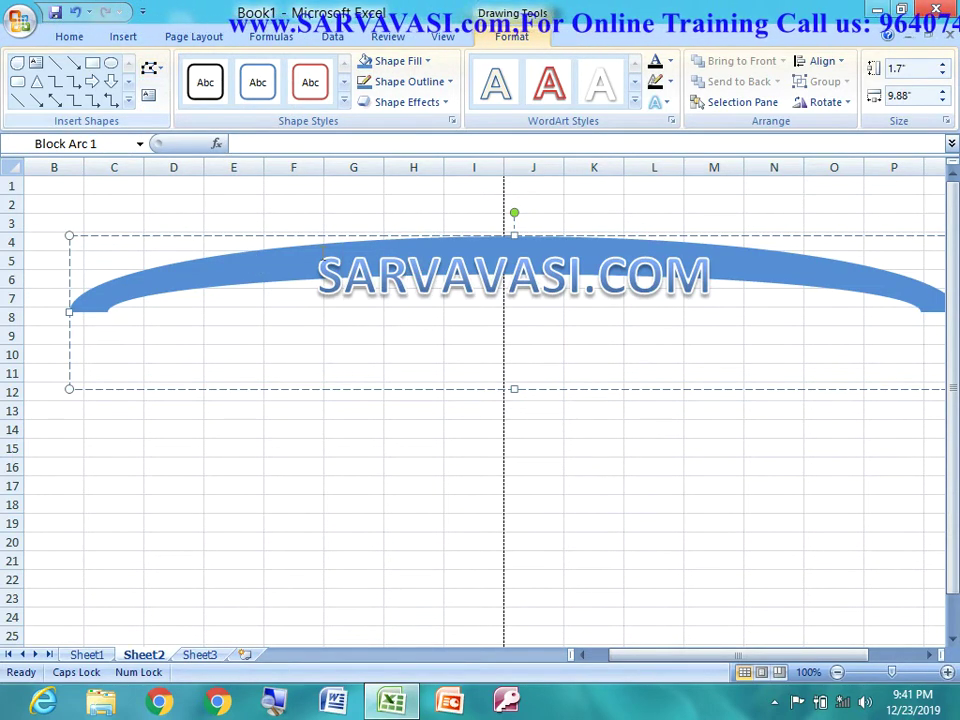
- Change the shape to a donut ring, convert it to freeform, and shorten its height
{"action": "left_click", "coordinate": [149, 72]}
{"action": "mouse_move", "coordinate": [206, 91]}
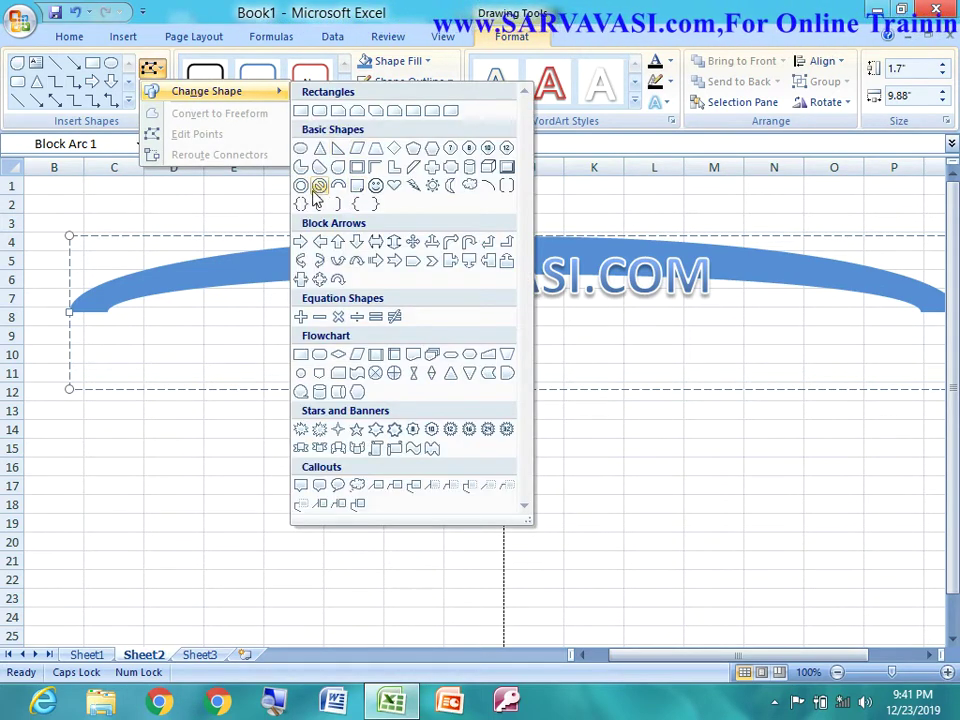
{"action": "left_click", "coordinate": [318, 186]}
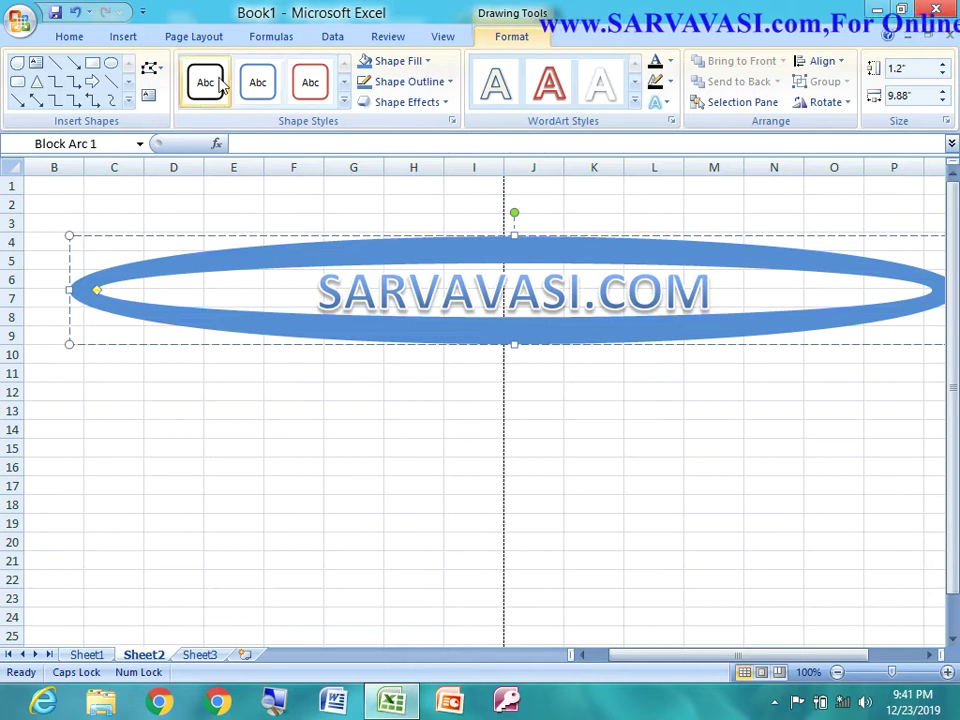
{"action": "left_click", "coordinate": [150, 68]}
{"action": "left_click", "coordinate": [177, 115]}
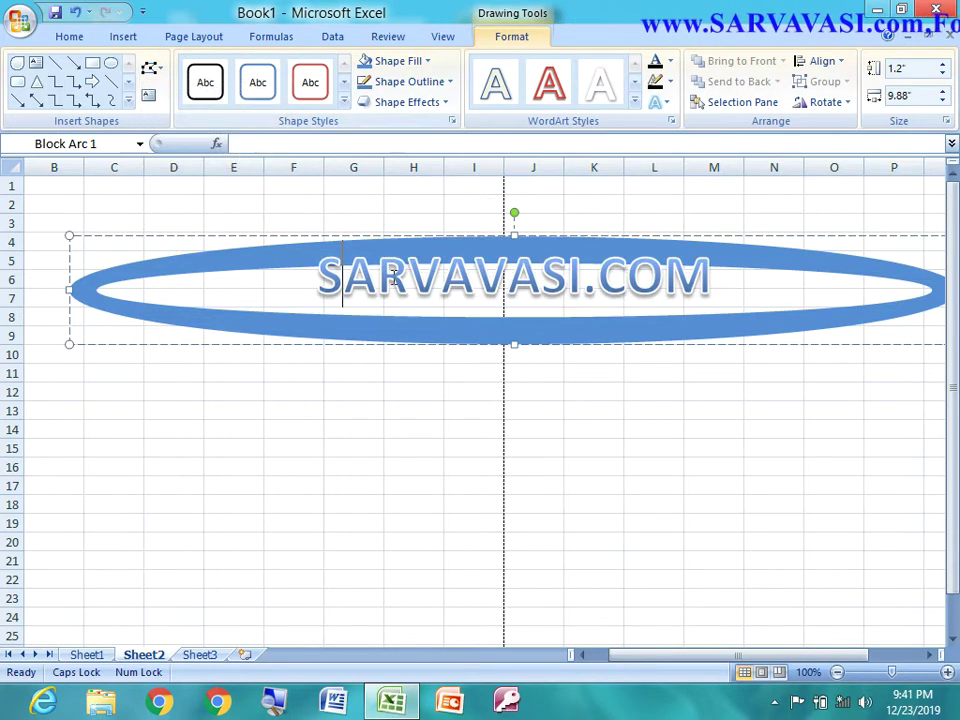
{"action": "left_click_drag", "start_coordinate": [320, 272], "coordinate": [719, 300]}
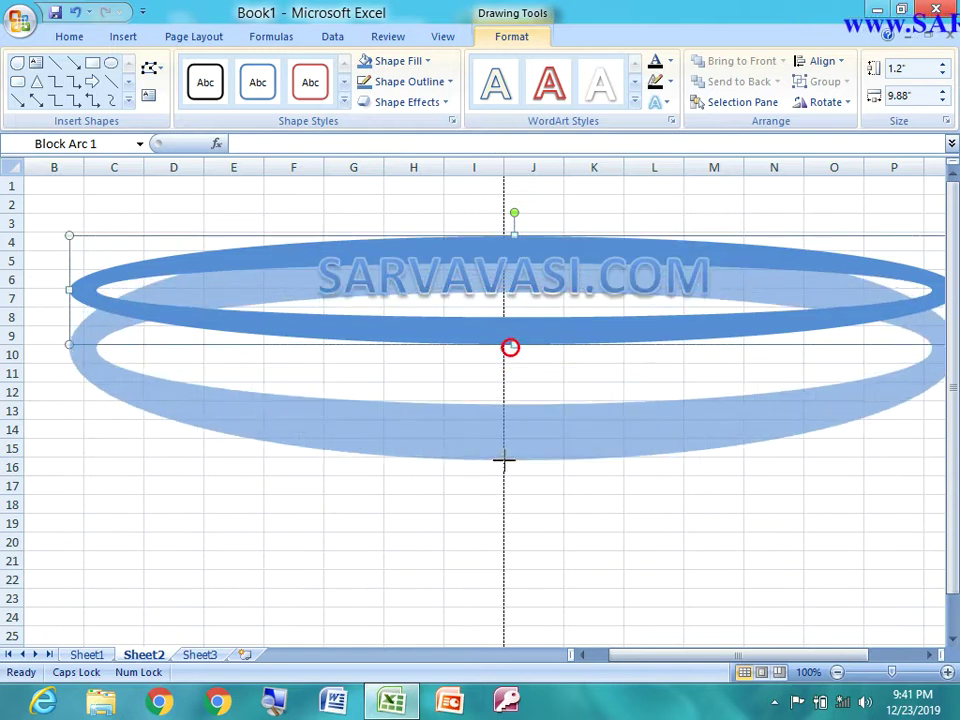
{"action": "left_click_drag", "start_coordinate": [510, 346], "coordinate": [504, 460]}
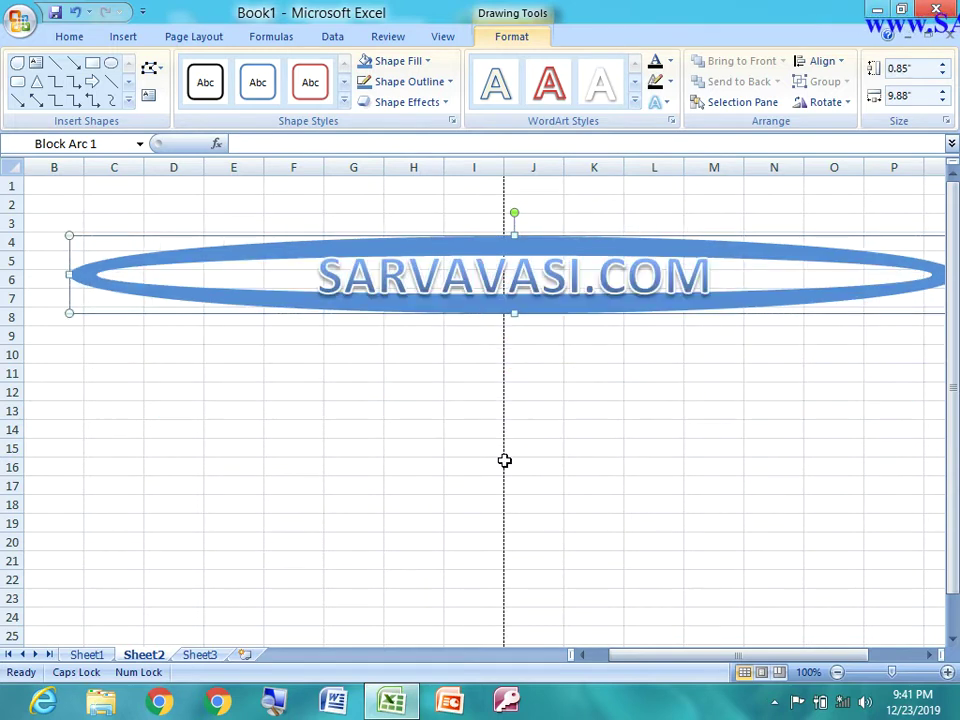
- With Edit Points, raise a top peak, add a left vertex, and pull the inner right tip to column M
{"action": "left_click", "coordinate": [152, 76]}
{"action": "left_click", "coordinate": [246, 141]}
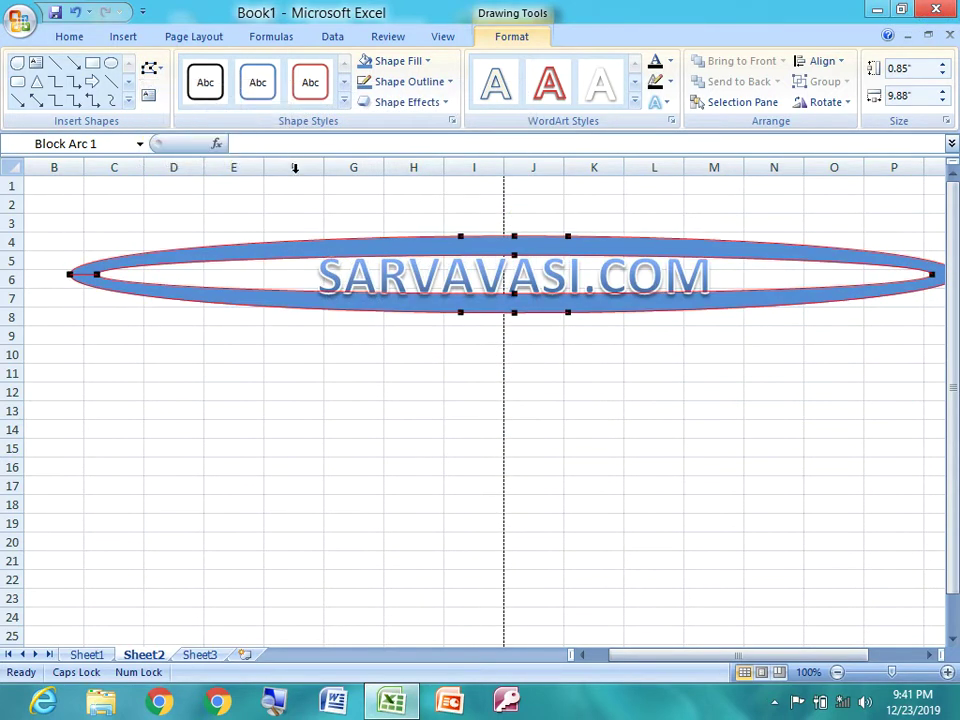
{"action": "left_click_drag", "start_coordinate": [461, 237], "coordinate": [468, 212]}
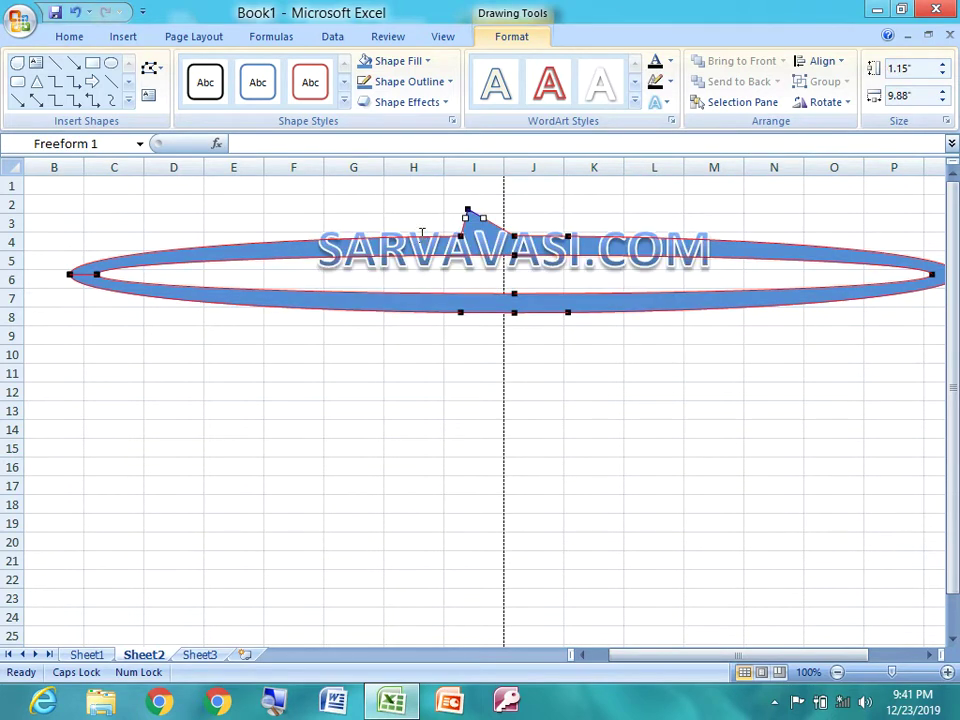
{"action": "left_click_drag", "start_coordinate": [97, 274], "coordinate": [141, 273]}
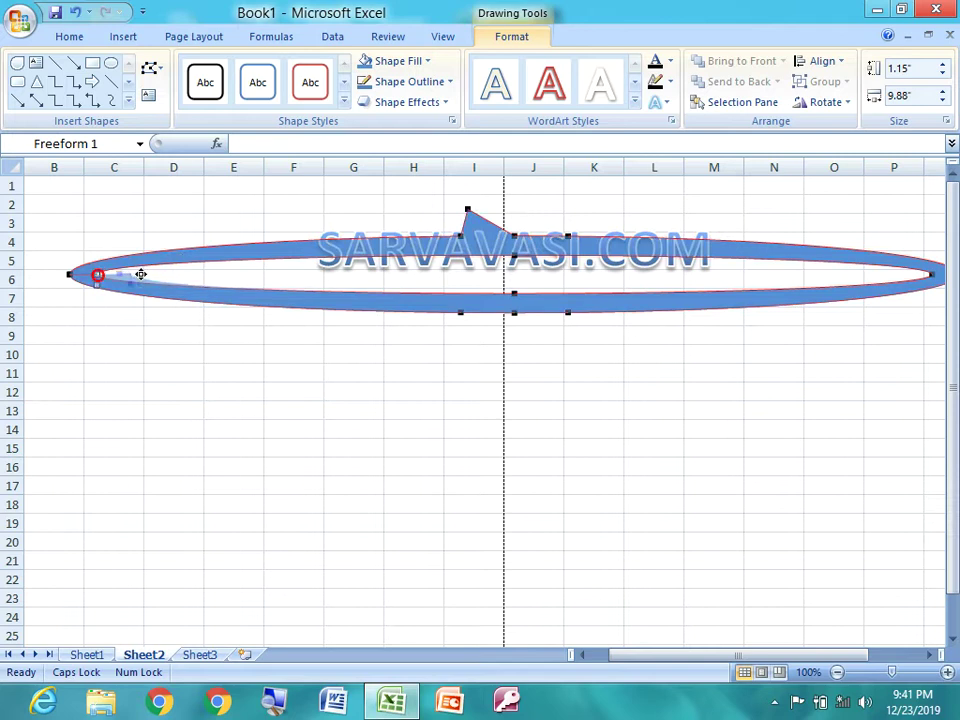
{"action": "left_click_drag", "start_coordinate": [212, 274], "coordinate": [211, 275]}
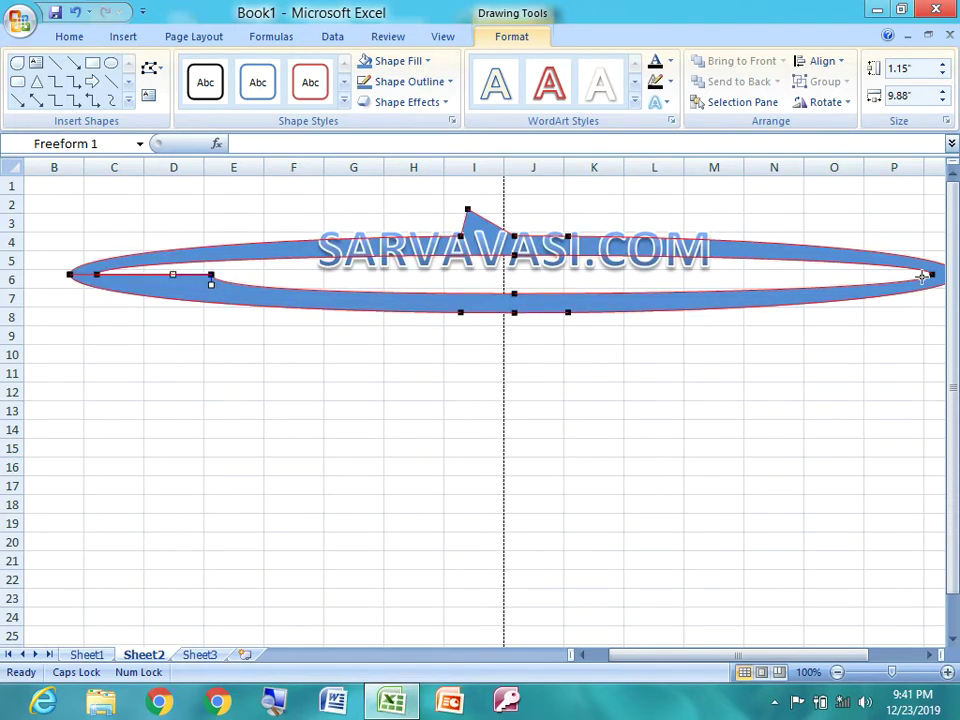
{"action": "left_click_drag", "start_coordinate": [932, 275], "coordinate": [677, 280]}
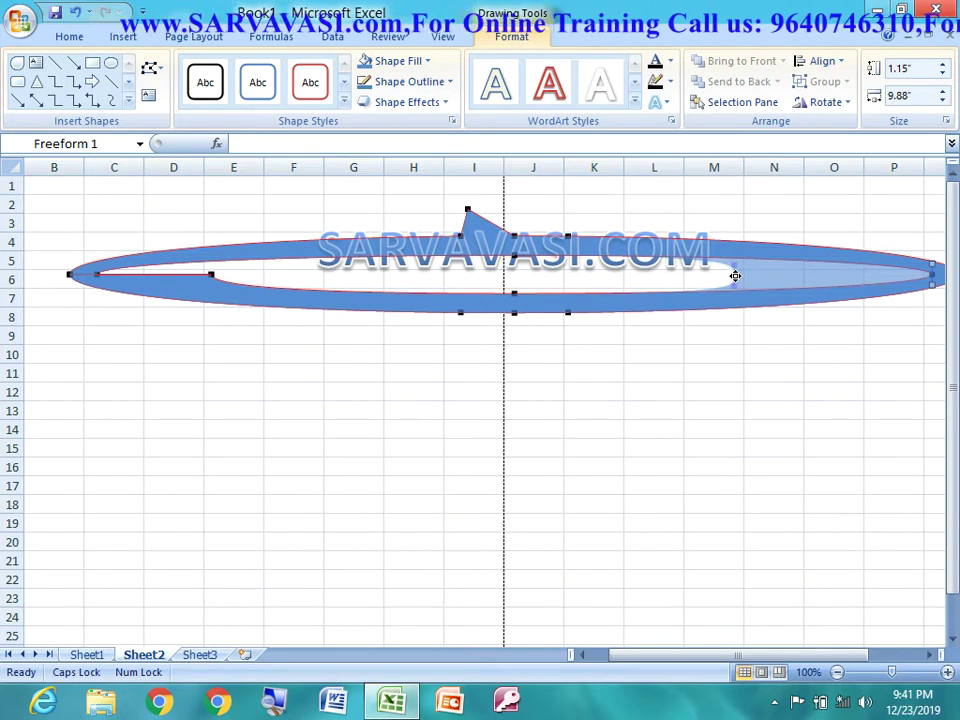
{"action": "left_click_drag", "start_coordinate": [677, 280], "coordinate": [735, 276]}
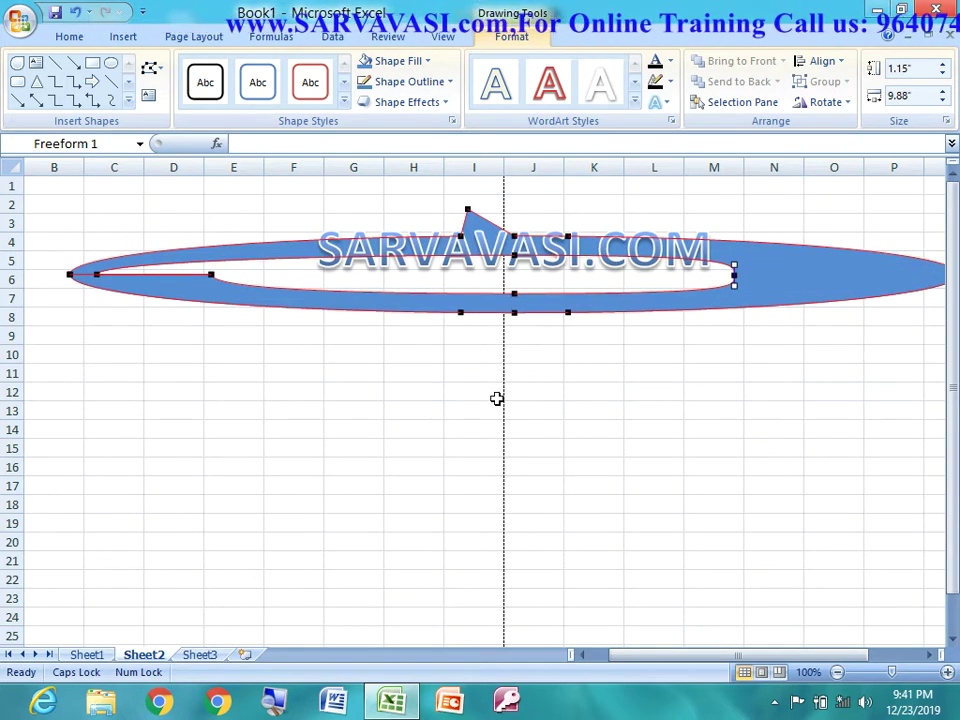
{"action": "left_click", "coordinate": [572, 423]}
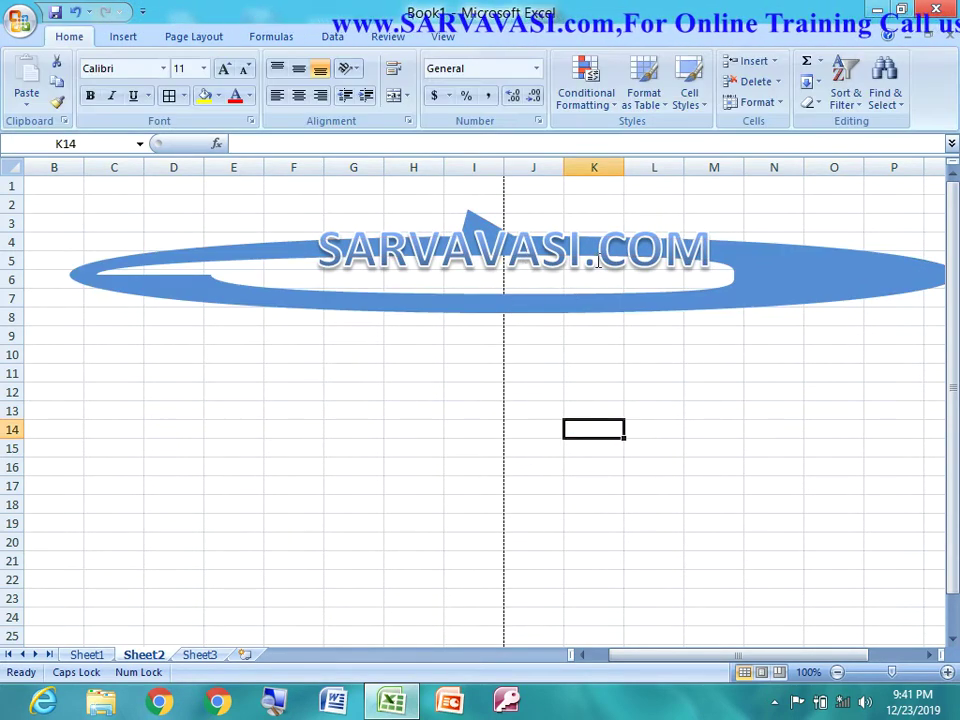
{"action": "left_click", "coordinate": [285, 250]}
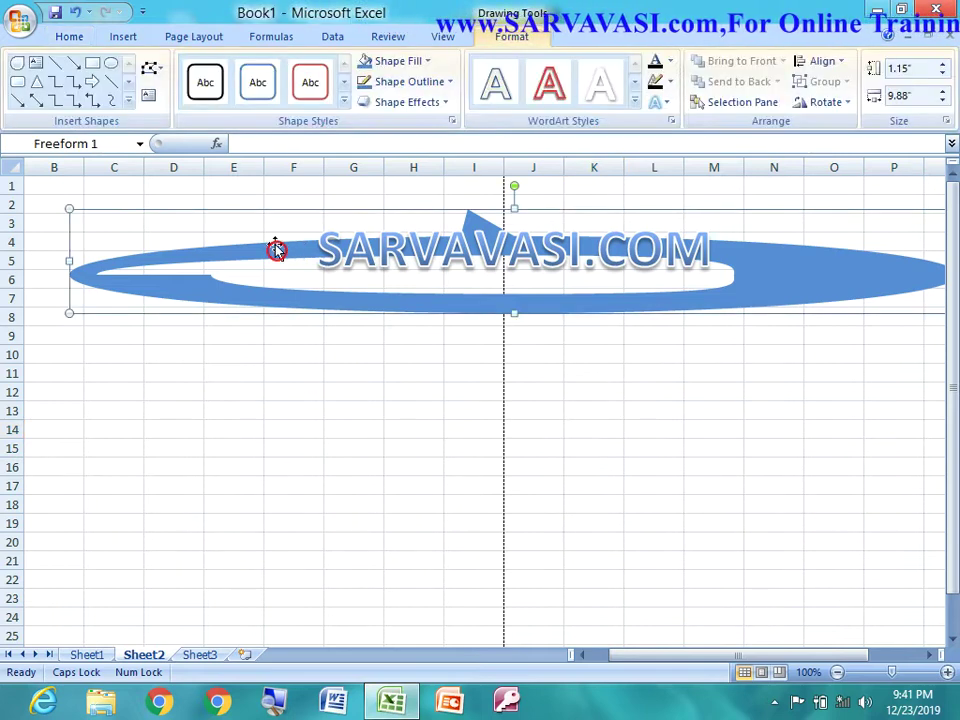
- Draw a small text box with placeholder letters over the swoosh's right end near column N
{"action": "left_click", "coordinate": [152, 68]}
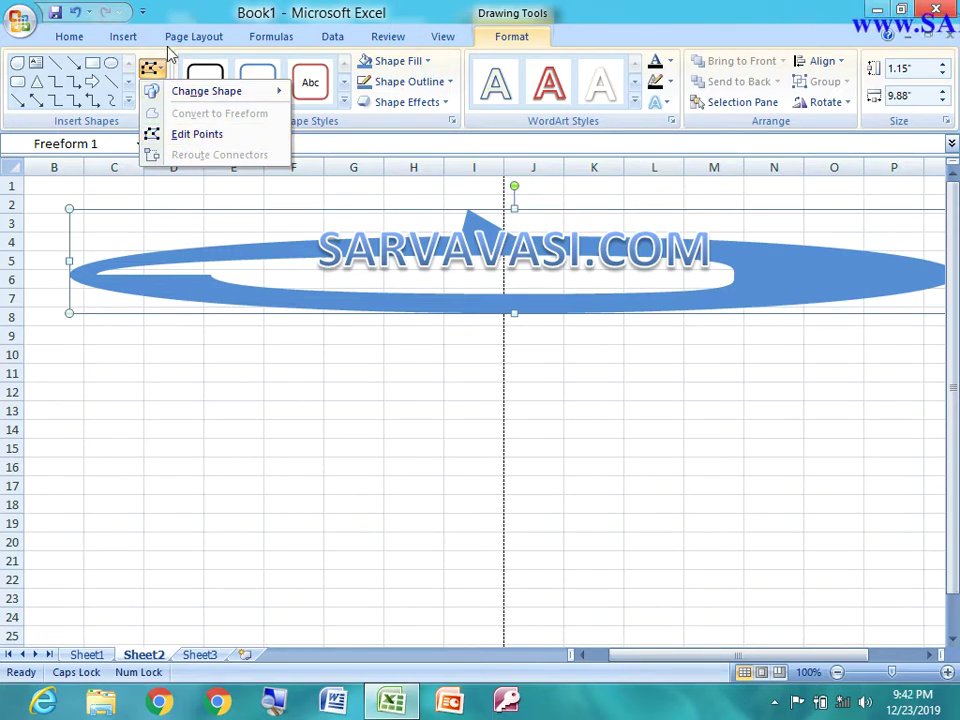
{"action": "left_click", "coordinate": [148, 70]}
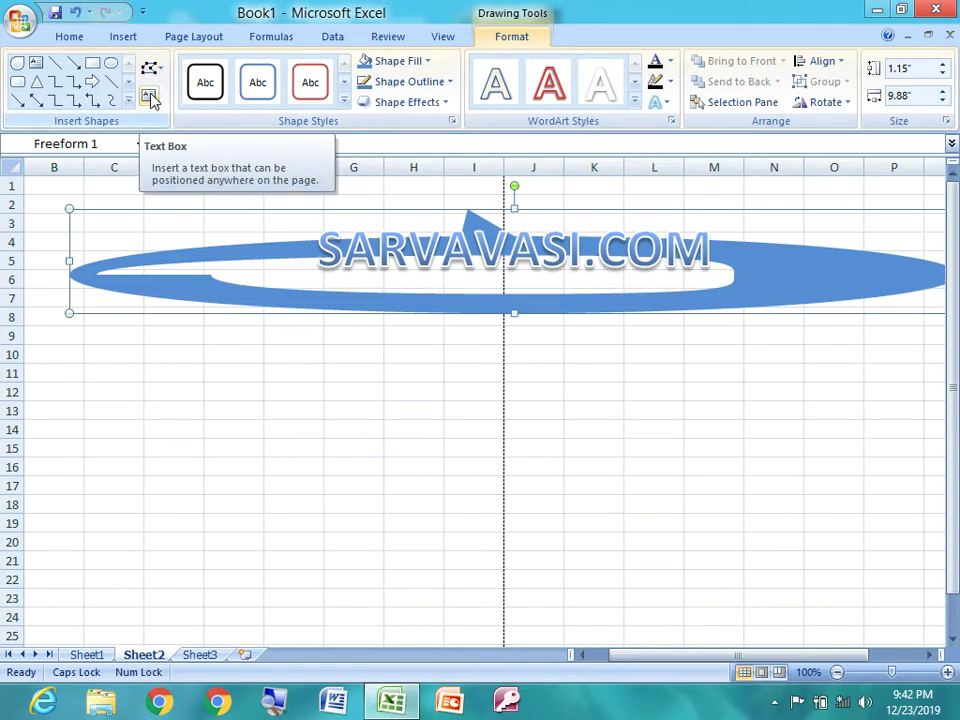
{"action": "left_click", "coordinate": [150, 98]}
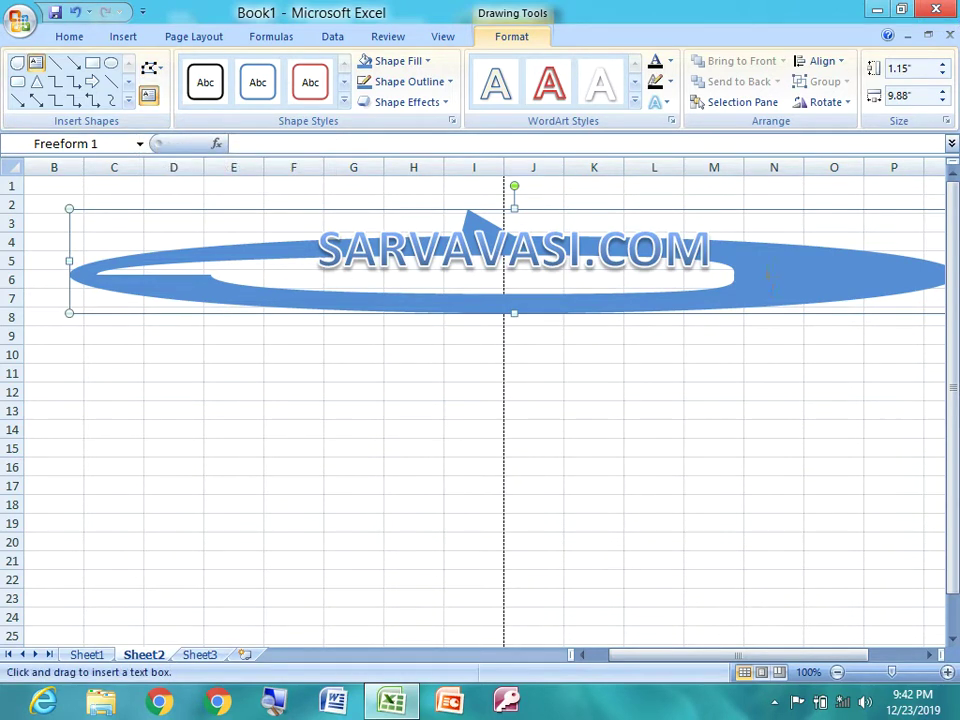
{"action": "left_click_drag", "start_coordinate": [860, 297], "coordinate": [866, 297]}
{"action": "type", "text": "SDFSD"}
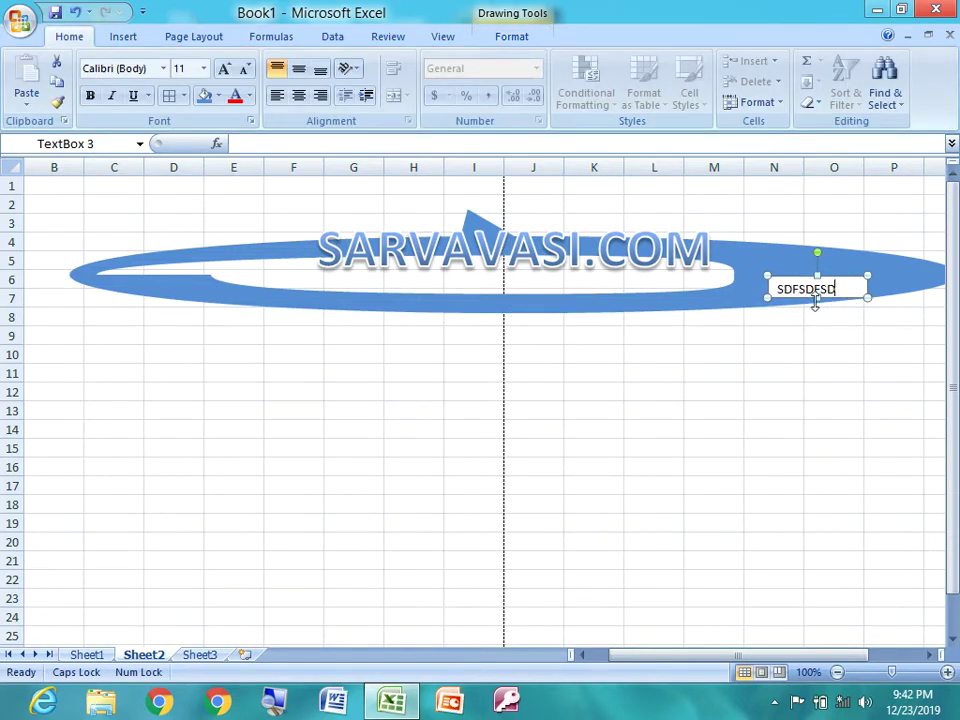
{"action": "type", "text": "FSD"}
{"action": "left_click", "coordinate": [791, 379]}
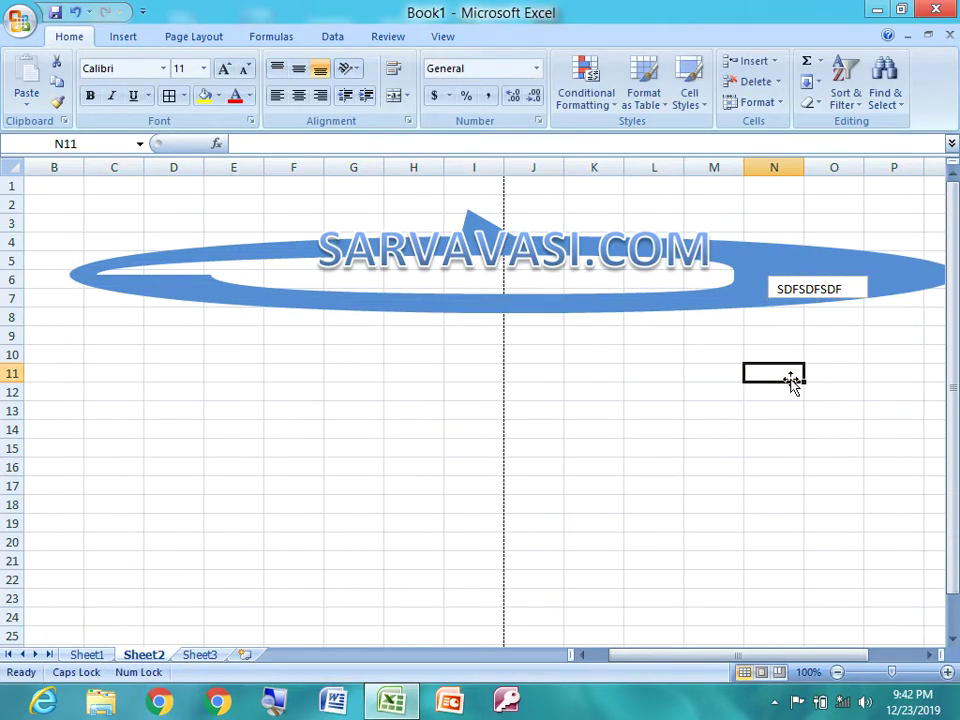
- Reselect the blue swoosh shape to show its formatting options
{"action": "left_click", "coordinate": [123, 36]}
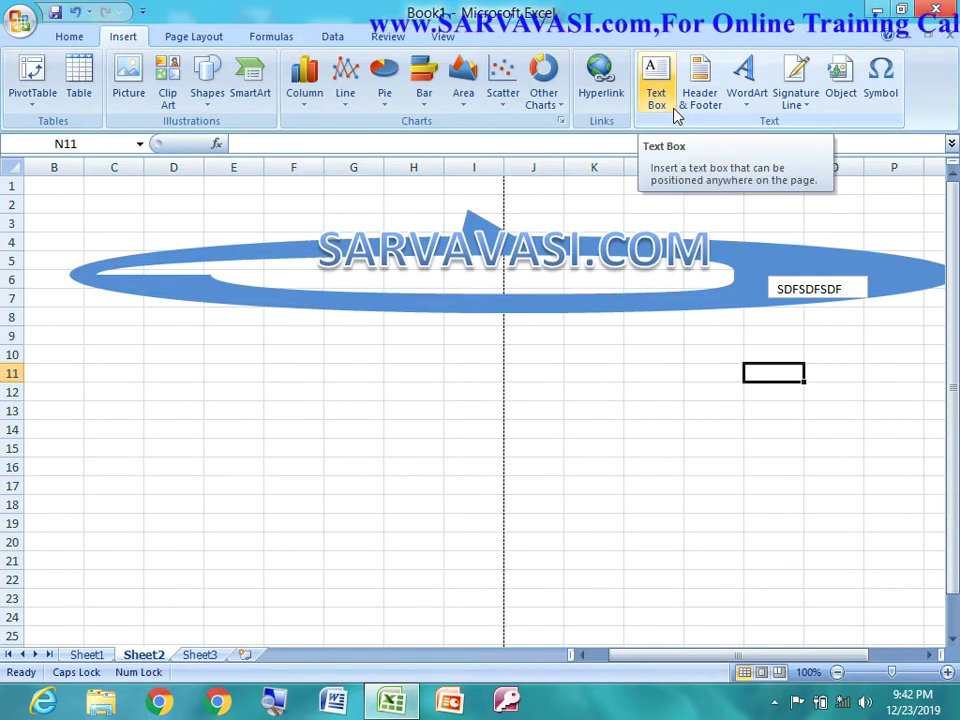
{"action": "left_click", "coordinate": [540, 266]}
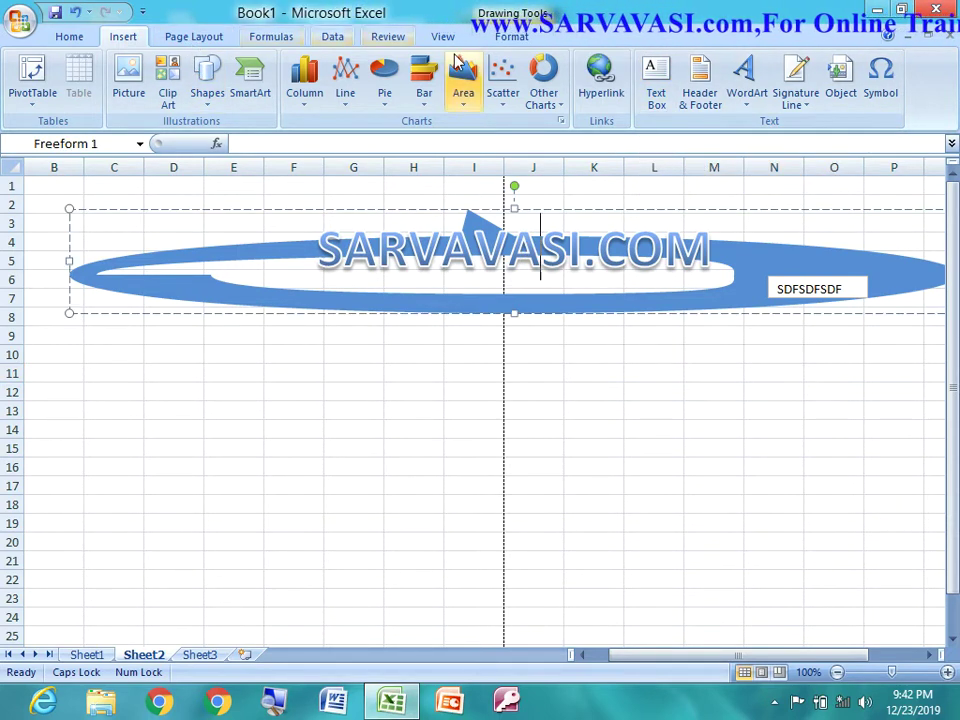
{"action": "left_click", "coordinate": [518, 36]}
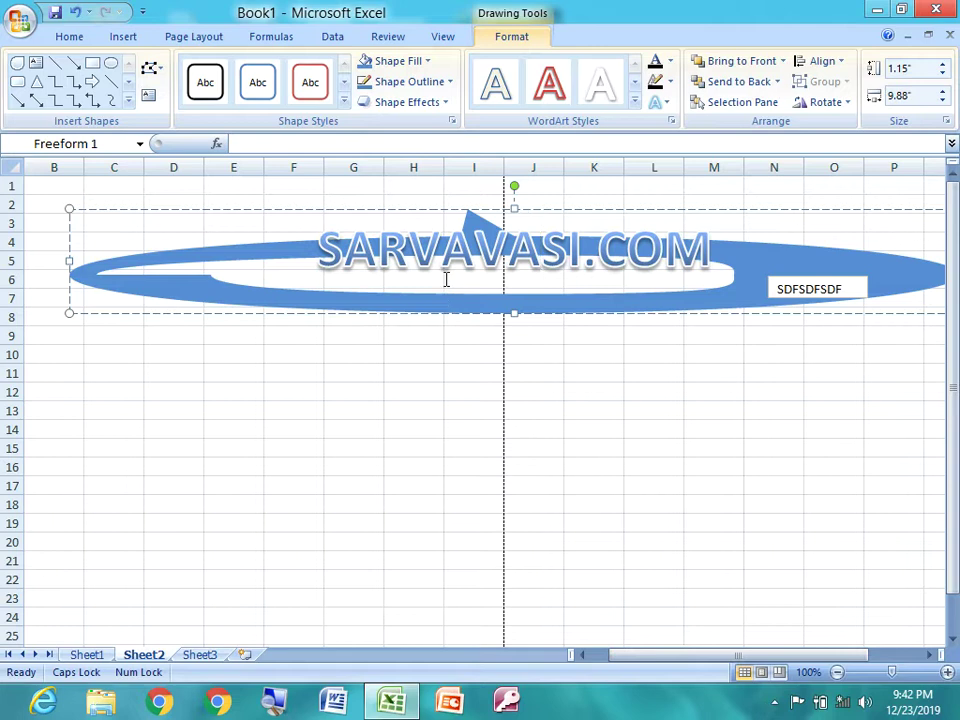
- Try a green and then a red Shape Style on the swoosh
{"action": "left_click", "coordinate": [343, 101]}
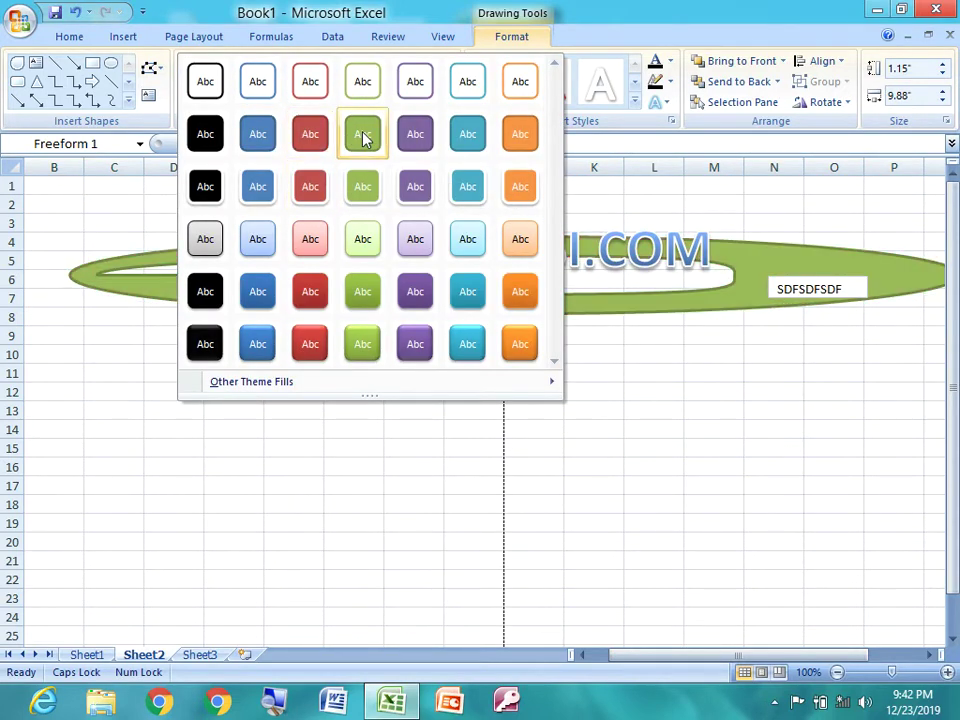
{"action": "left_click", "coordinate": [364, 182]}
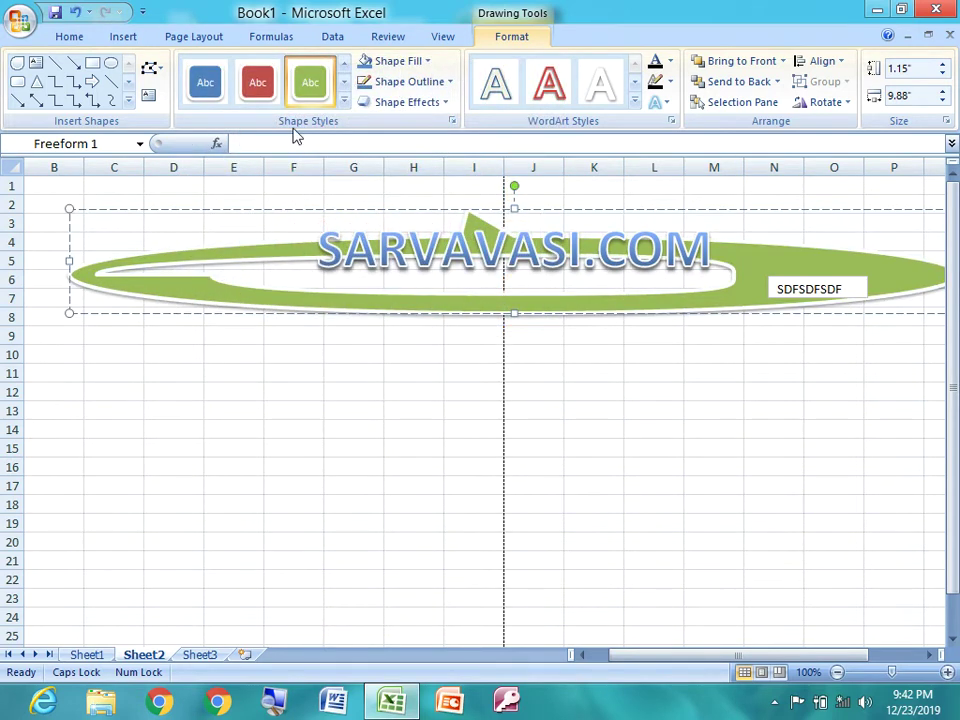
{"action": "left_click", "coordinate": [343, 101]}
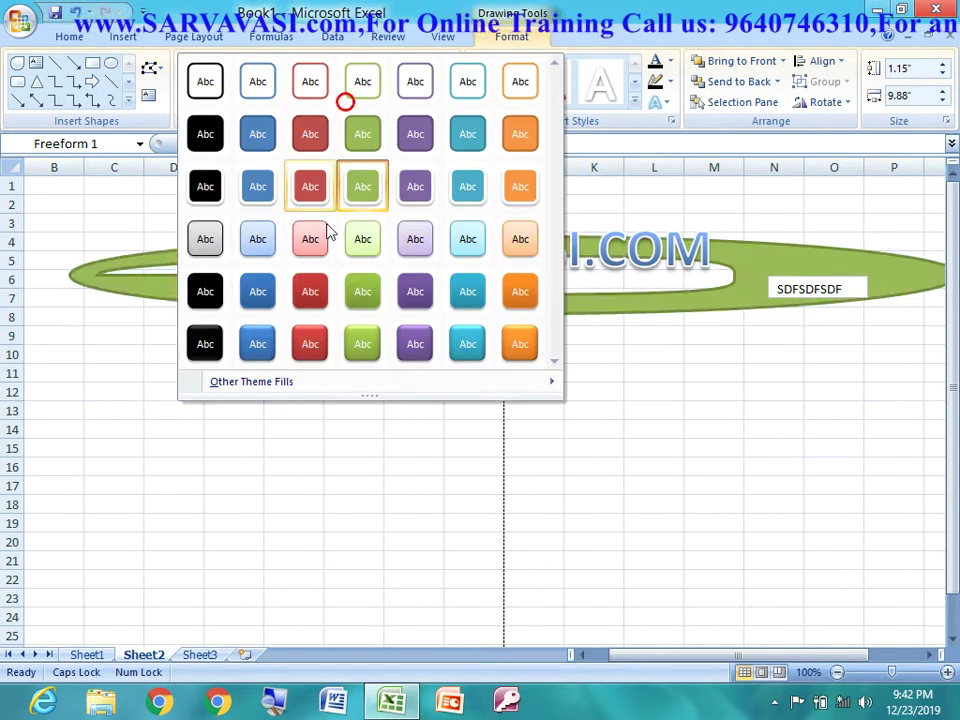
{"action": "left_click", "coordinate": [317, 334]}
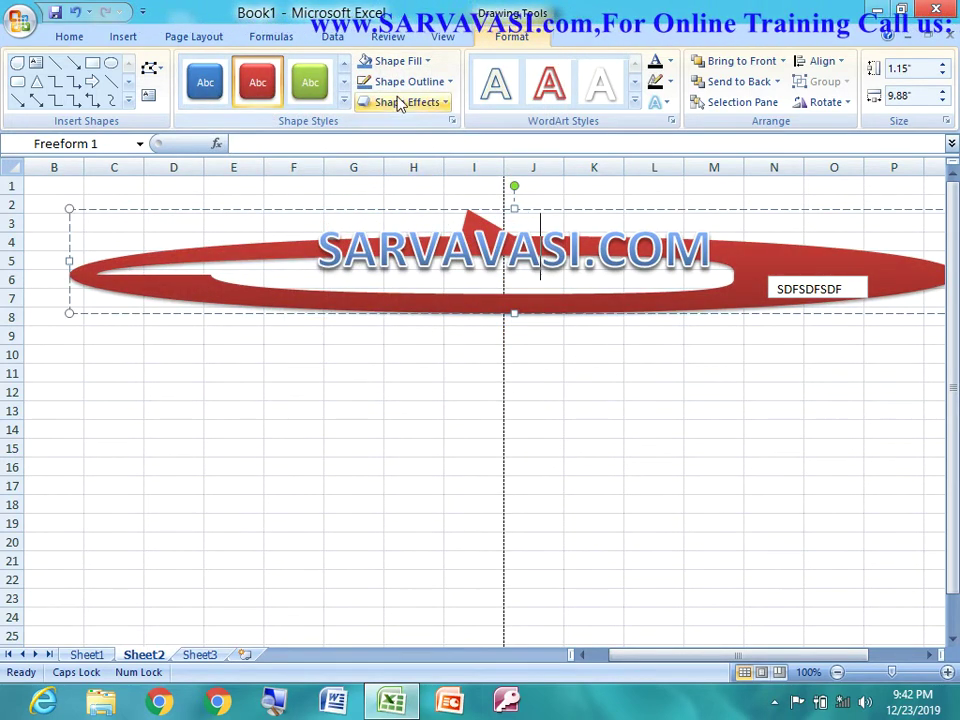
- Fill the swoosh light green and give it a thin red outline
{"action": "left_click", "coordinate": [422, 61]}
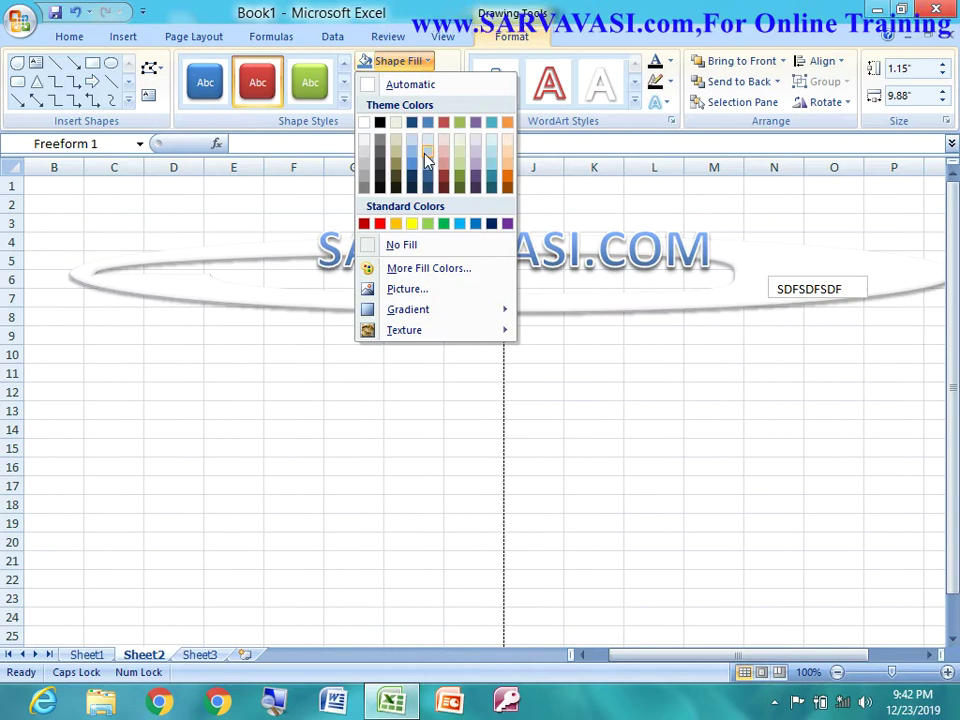
{"action": "left_click", "coordinate": [428, 223]}
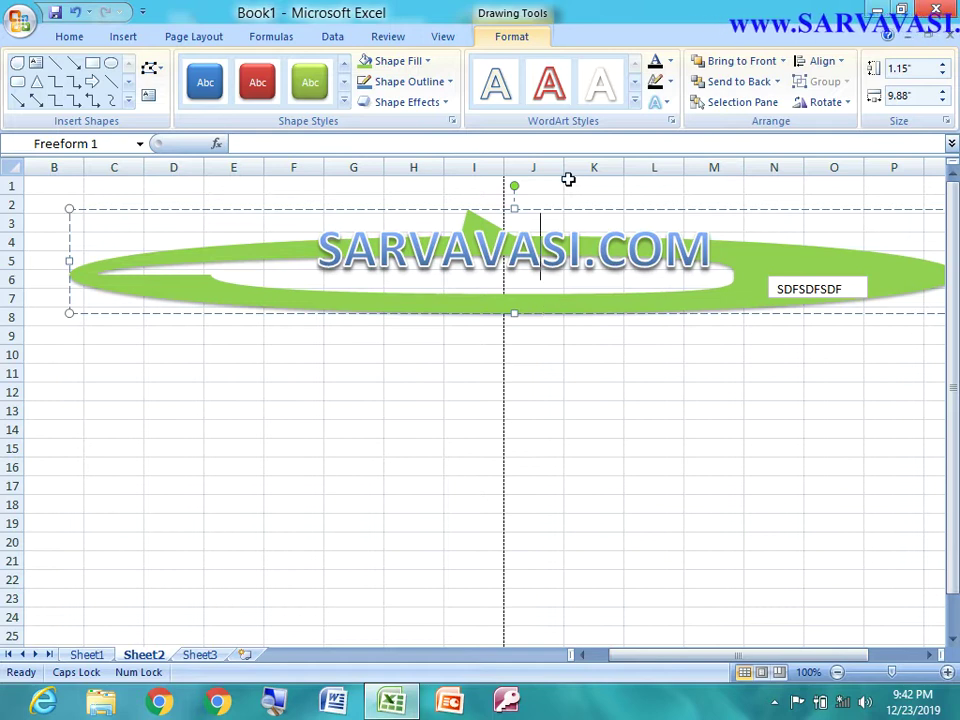
{"action": "left_click", "coordinate": [444, 86]}
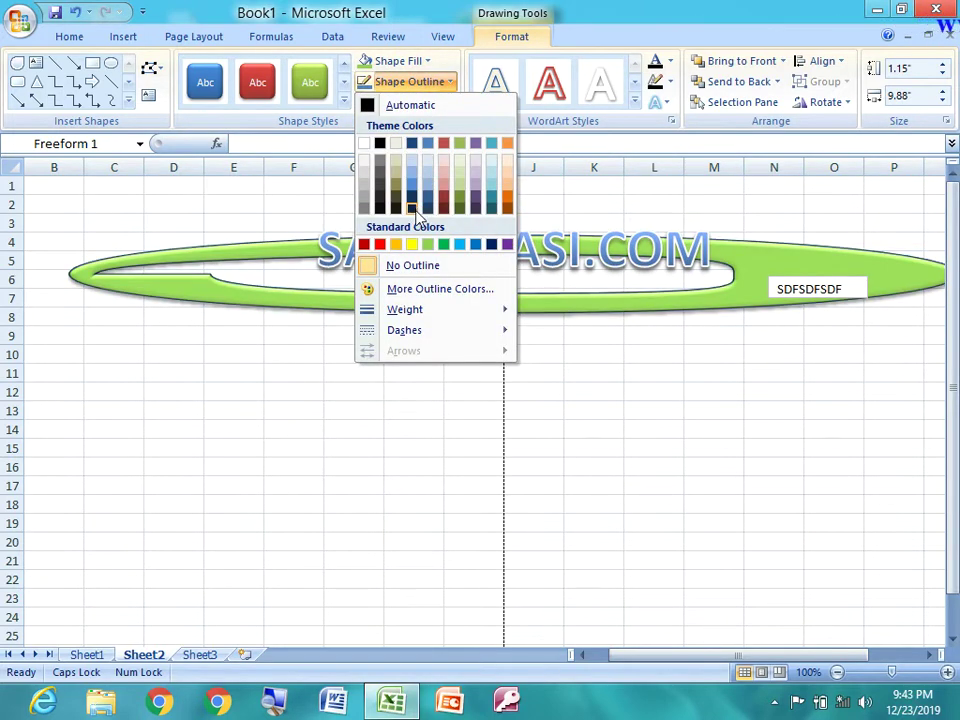
{"action": "left_click", "coordinate": [381, 245]}
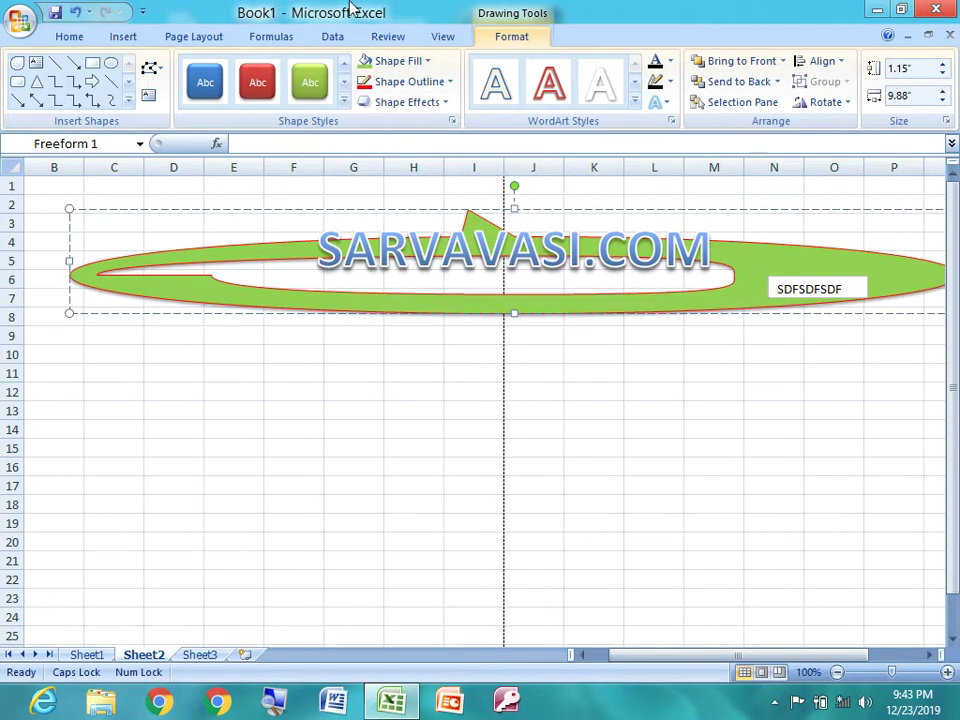
- Try a tilted 3-D preset, apply Preset 1, and drag the swoosh down to rows 5–11
{"action": "left_click", "coordinate": [428, 104]}
{"action": "mouse_move", "coordinate": [413, 135]}
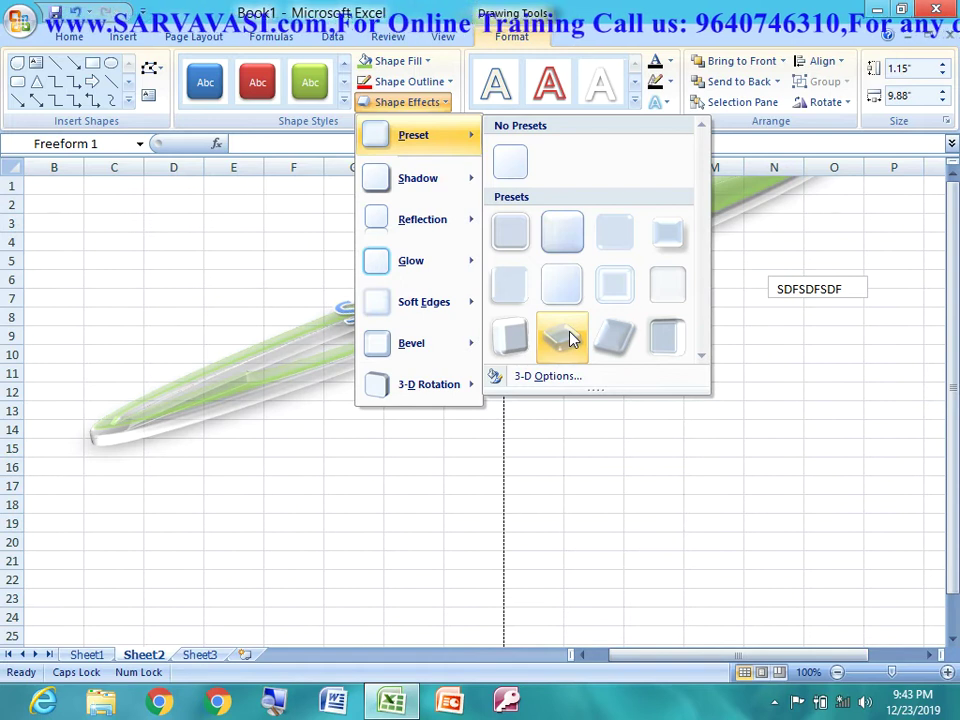
{"action": "left_click", "coordinate": [522, 330]}
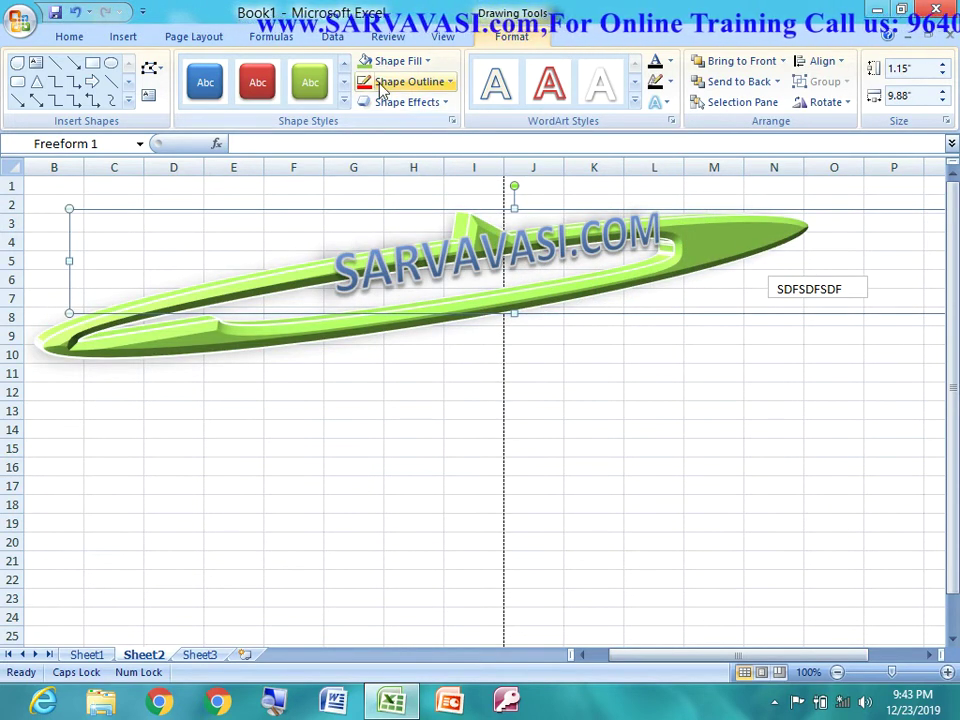
{"action": "left_click", "coordinate": [440, 104]}
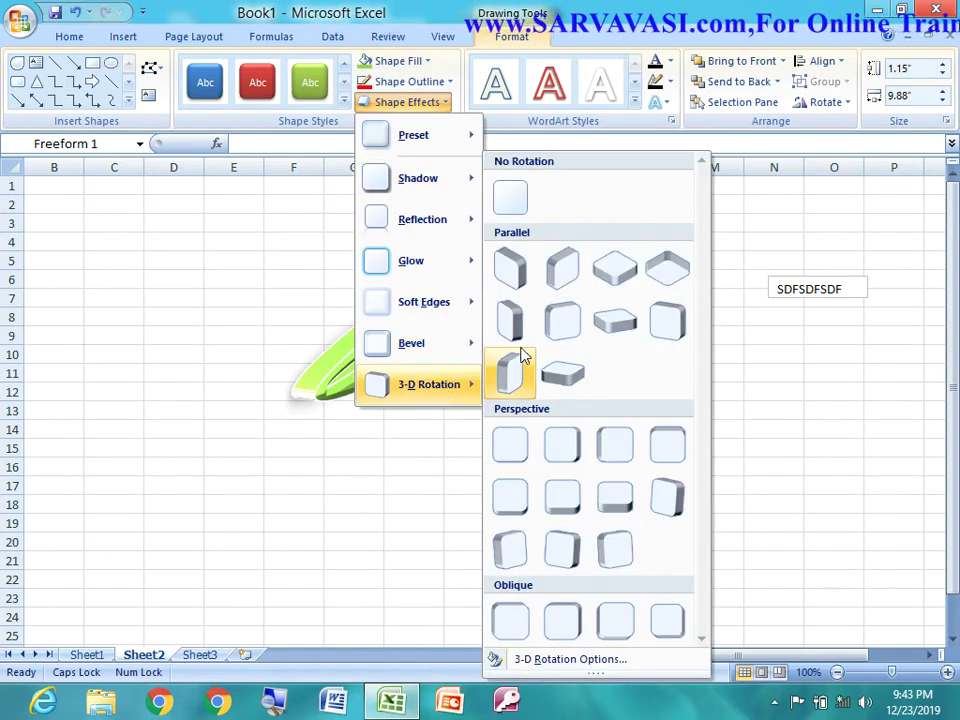
{"action": "mouse_move", "coordinate": [414, 135]}
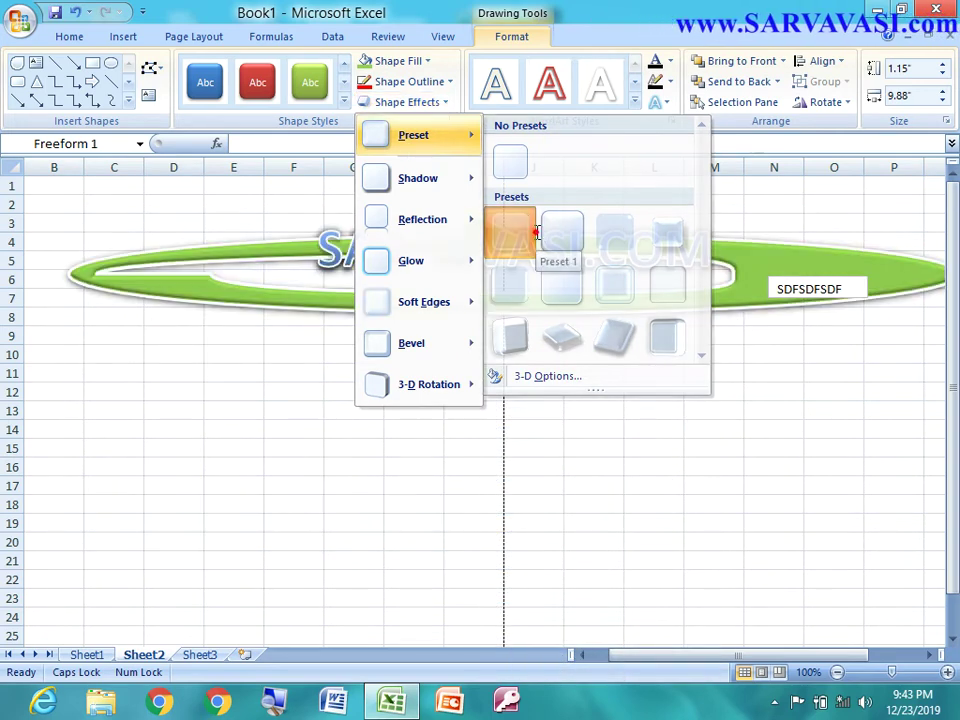
{"action": "left_click", "coordinate": [512, 232]}
{"action": "left_click", "coordinate": [462, 263]}
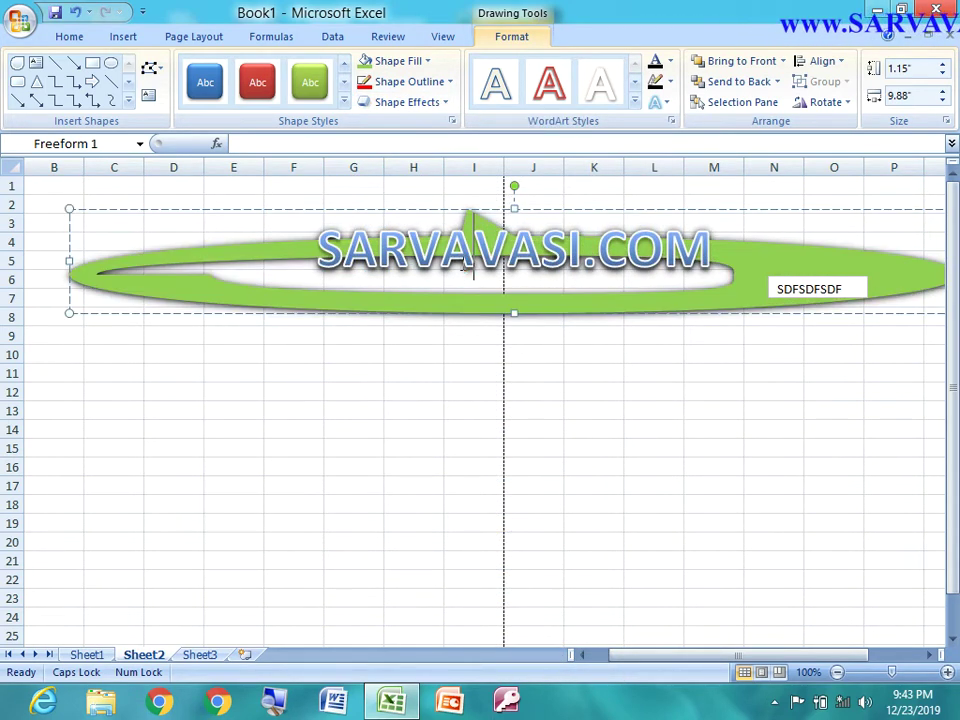
{"action": "mouse_move", "coordinate": [314, 250]}
{"action": "left_mouse_down"}
{"action": "mouse_move", "coordinate": [307, 304]}
{"action": "mouse_move", "coordinate": [712, 322]}
{"action": "left_mouse_up"}
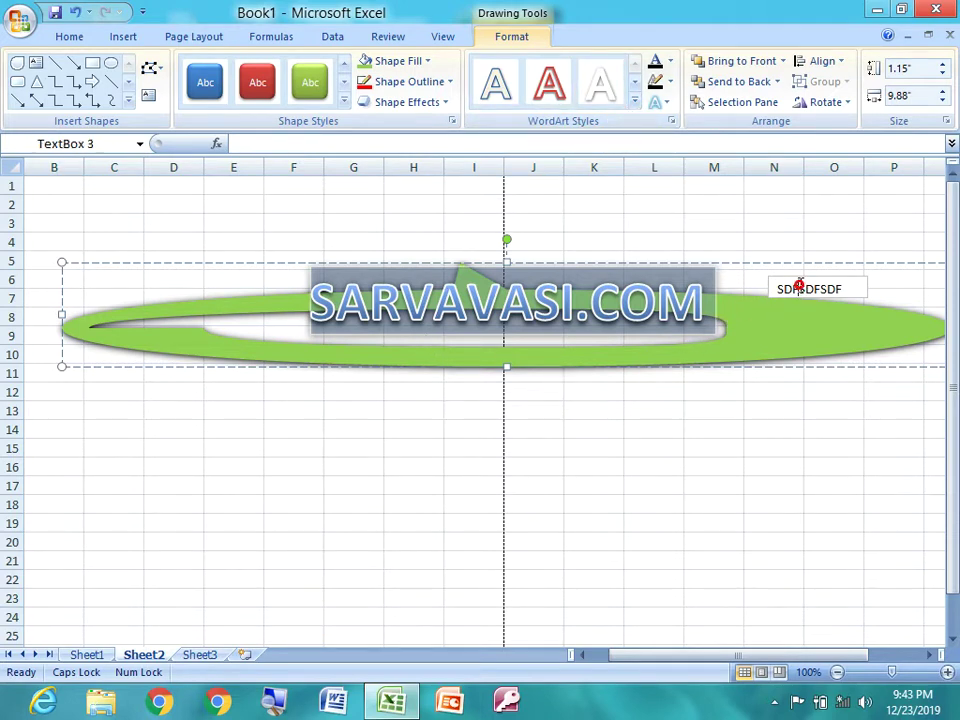
- Drag the small SDFSDFSDF text box down onto the swoosh's right end near row 8
{"action": "left_click", "coordinate": [799, 287]}
{"action": "left_click_drag", "start_coordinate": [789, 277], "coordinate": [788, 310]}
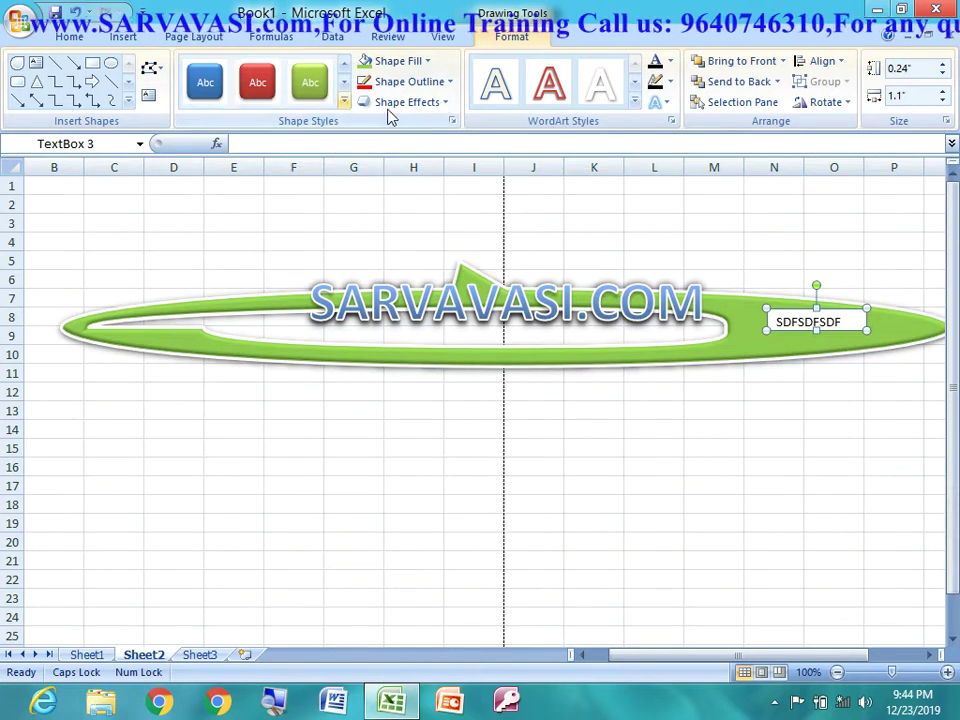
- Try a light WordArt style on the small text box, then settle on dark blue
{"action": "left_click", "coordinate": [634, 101]}
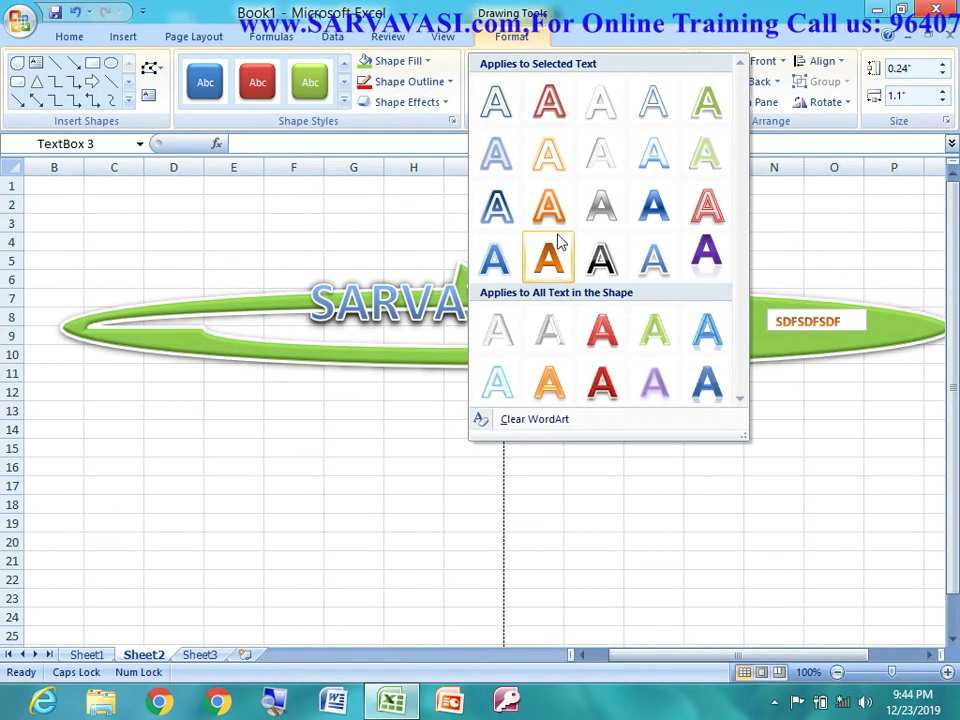
{"action": "left_click", "coordinate": [622, 230]}
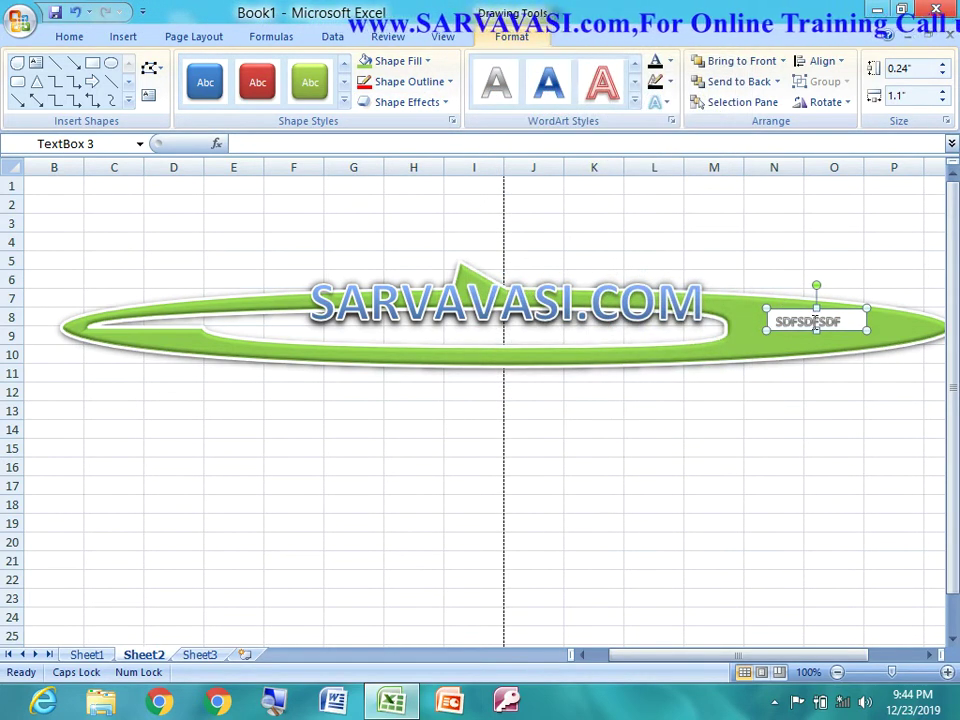
{"action": "left_click", "coordinate": [634, 101]}
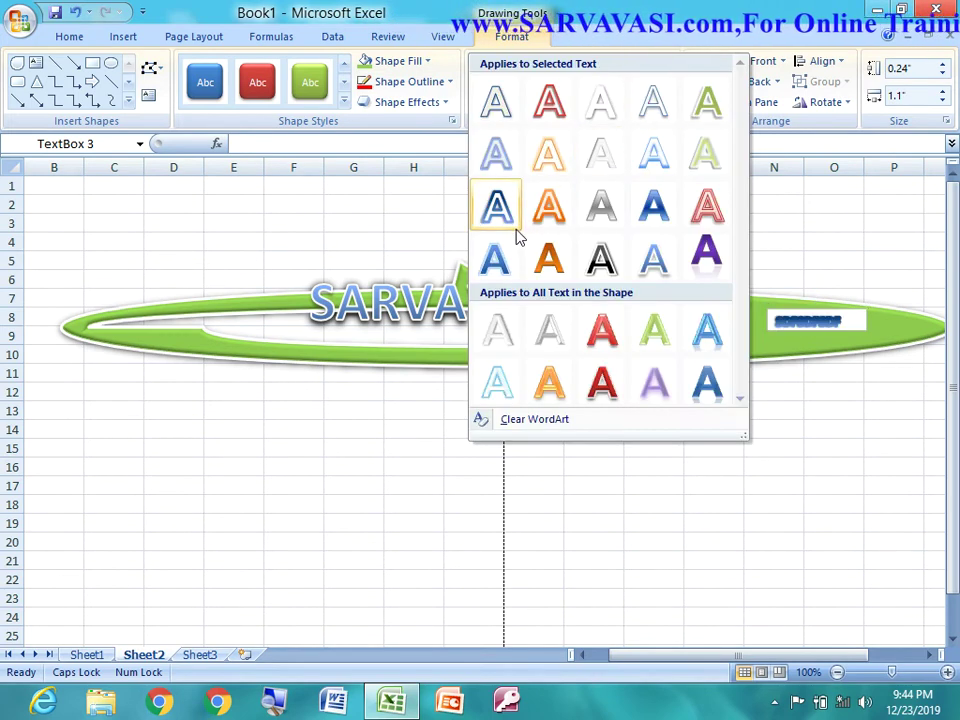
{"action": "left_click", "coordinate": [505, 200]}
- Make SARVAVASI.COM orange and nudge the small text box higher to rows 6–7
{"action": "left_click", "coordinate": [518, 362]}
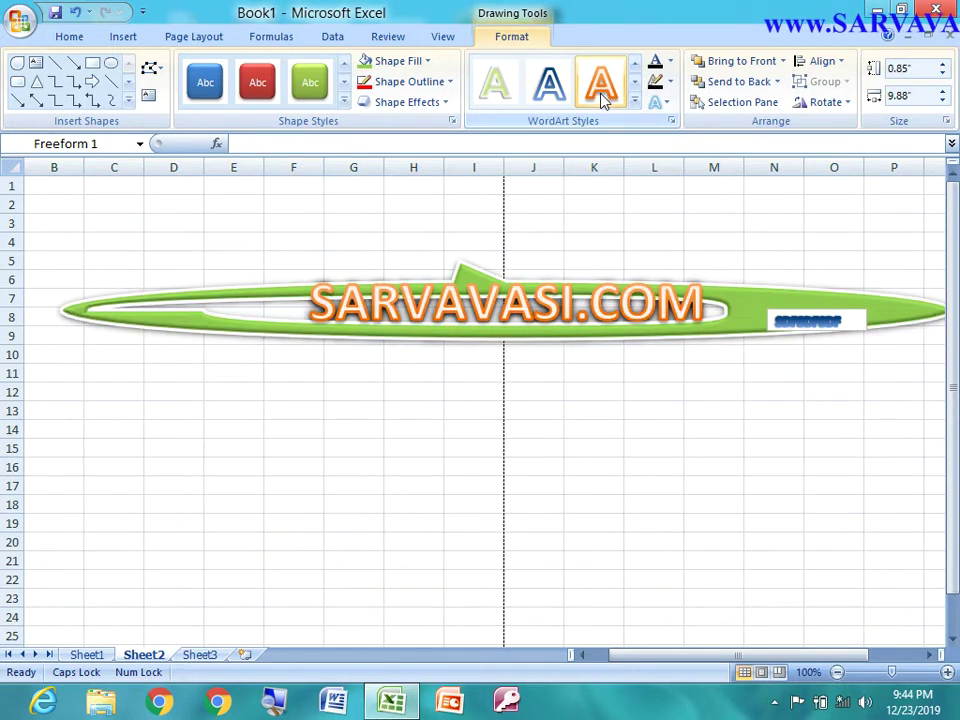
{"action": "left_click", "coordinate": [601, 90]}
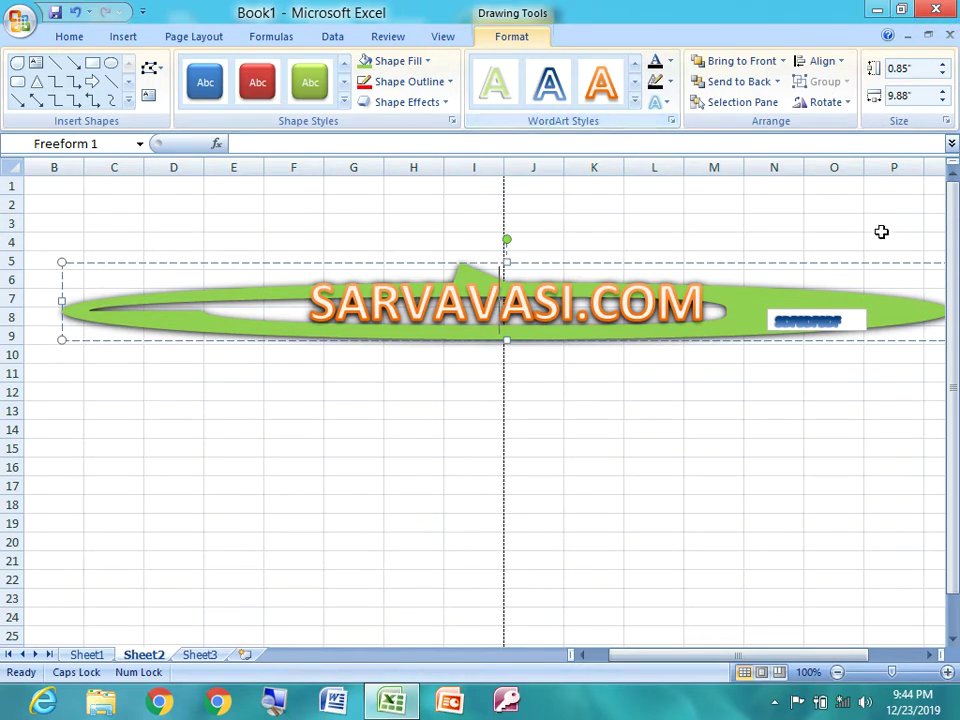
{"action": "left_click", "coordinate": [805, 316]}
{"action": "mouse_move", "coordinate": [796, 314]}
{"action": "left_mouse_down"}
{"action": "mouse_move", "coordinate": [786, 289]}
{"action": "mouse_move", "coordinate": [776, 297]}
{"action": "left_mouse_up"}
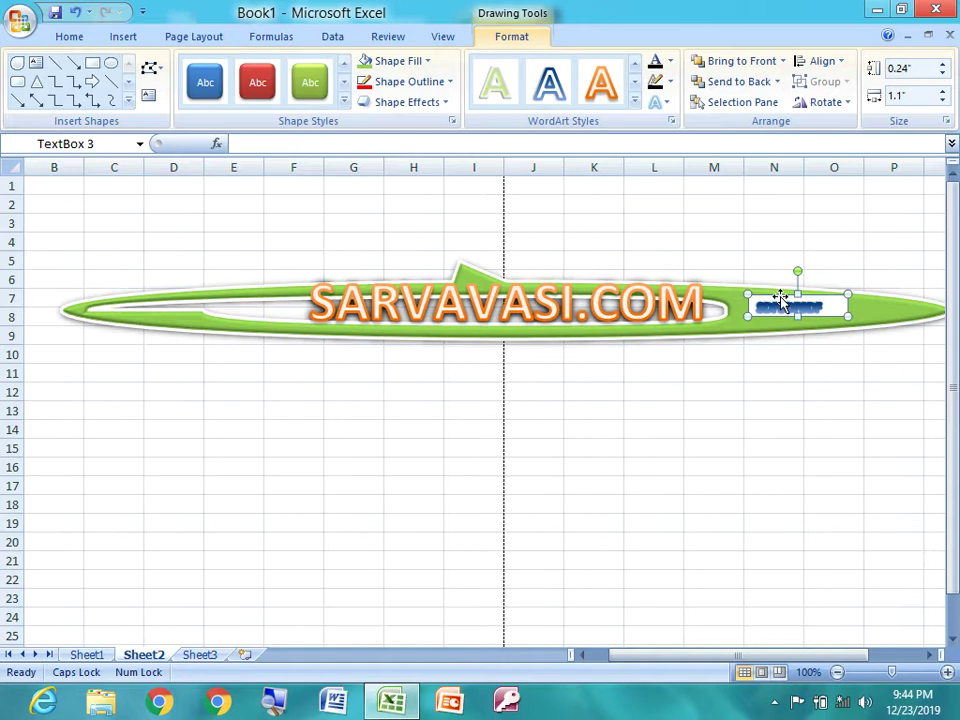
{"action": "left_click_drag", "start_coordinate": [781, 302], "coordinate": [785, 285]}
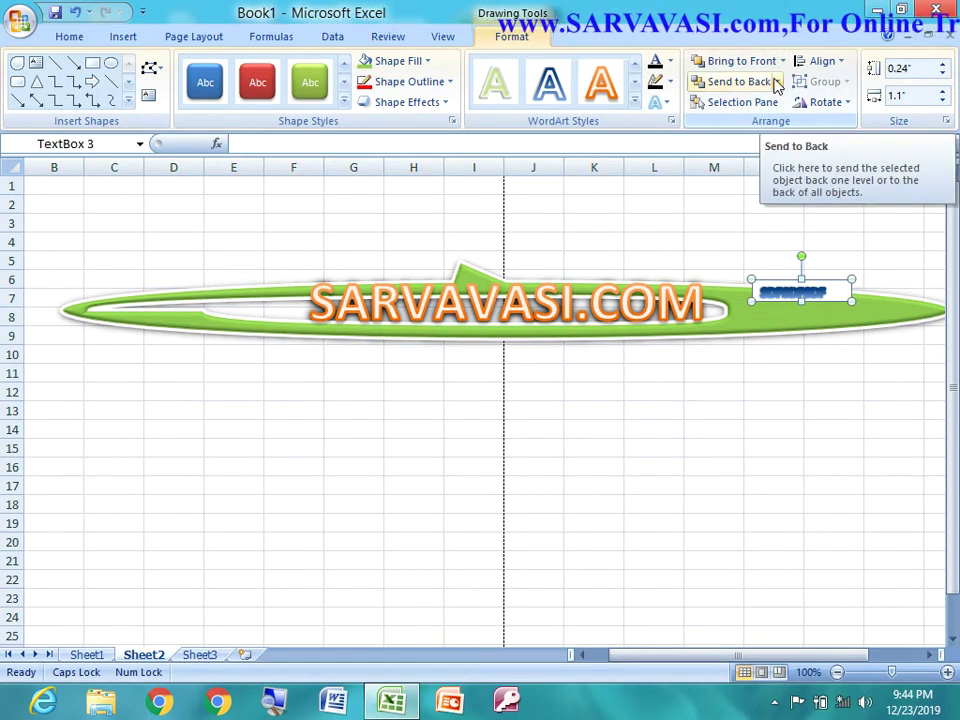
- Send the small text box to the back, then bring it to the front of the banner
{"action": "left_click", "coordinate": [777, 84]}
{"action": "left_click", "coordinate": [776, 105]}
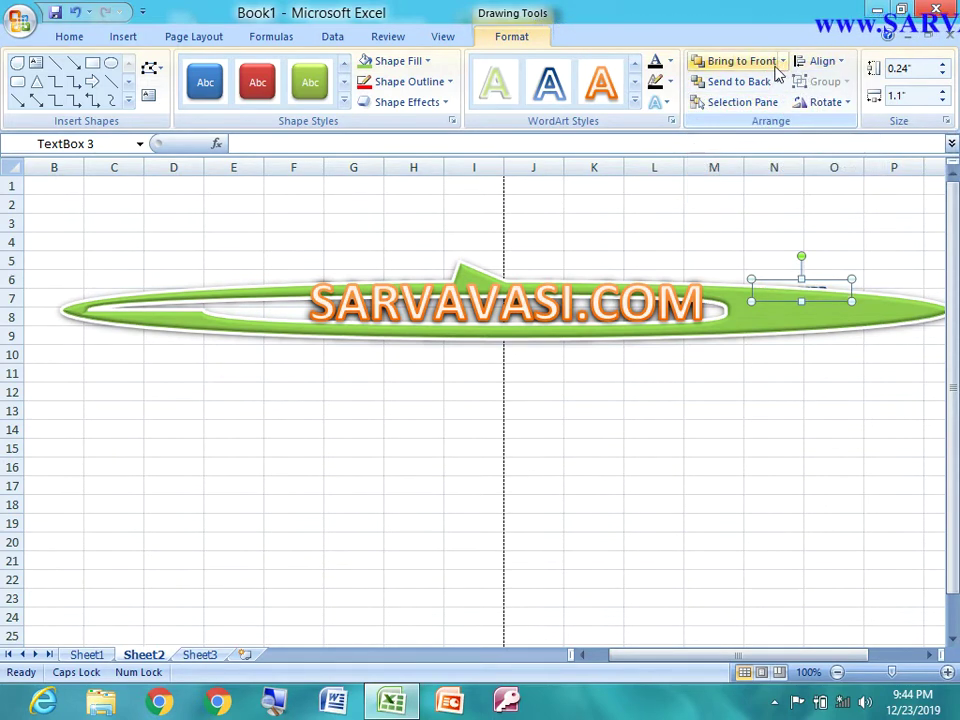
{"action": "left_click", "coordinate": [786, 65]}
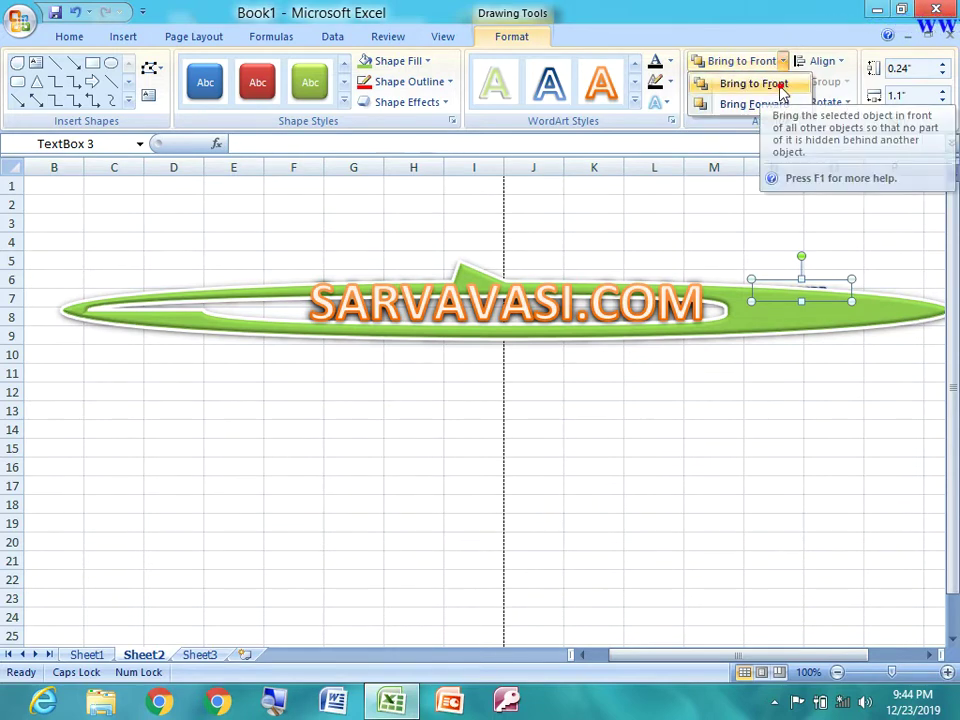
{"action": "left_click", "coordinate": [780, 86]}
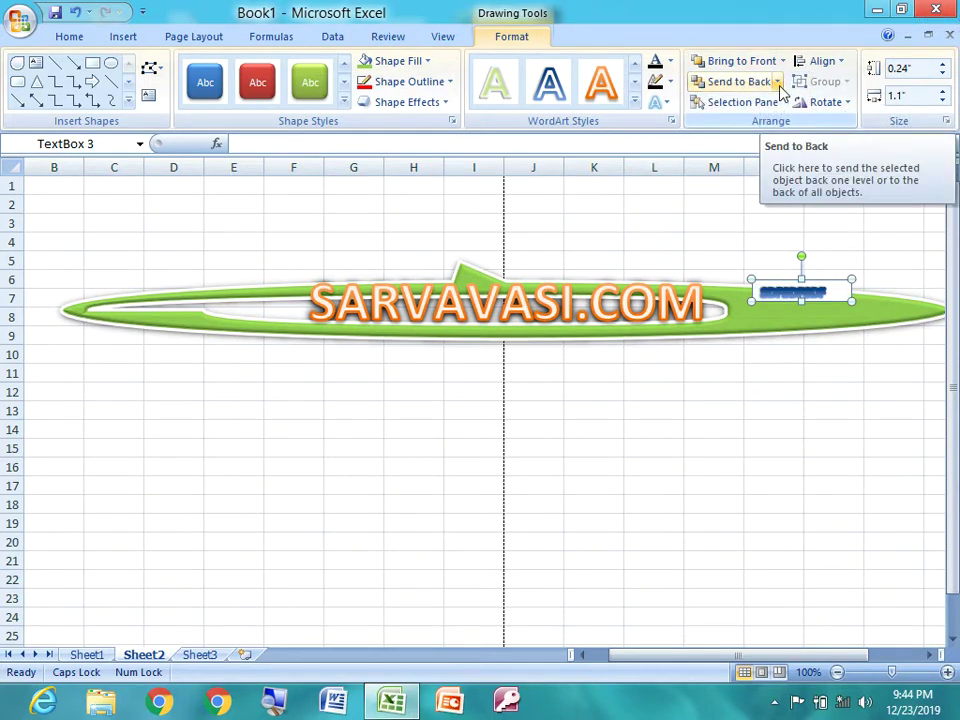
- Select Freeform 1 from the Selection Pane and open the Align options
{"action": "left_click", "coordinate": [772, 104]}
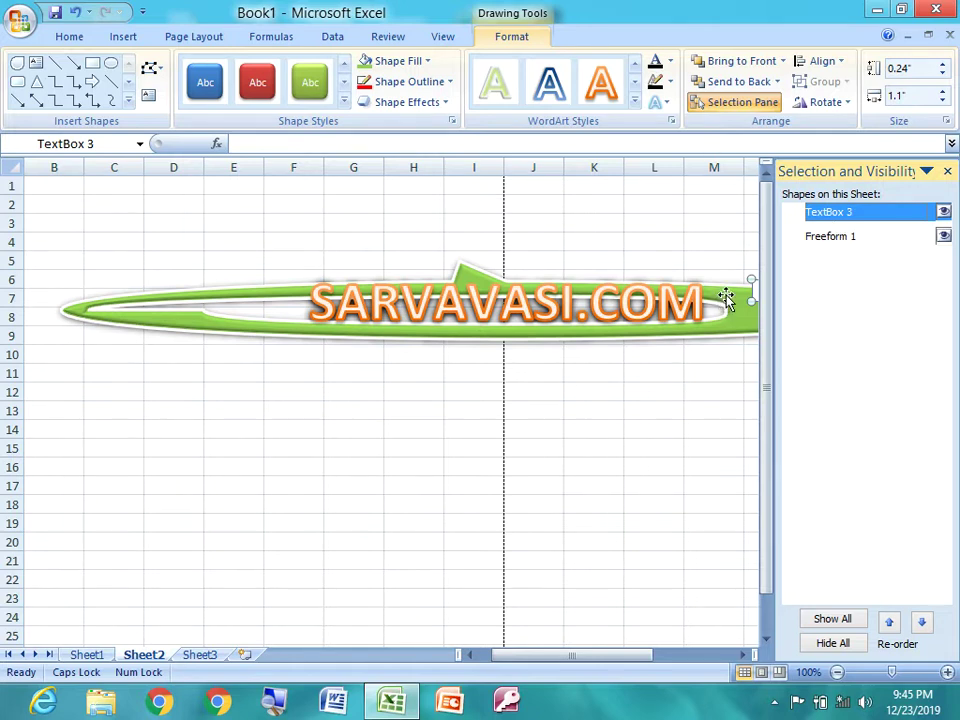
{"action": "left_click", "coordinate": [830, 240]}
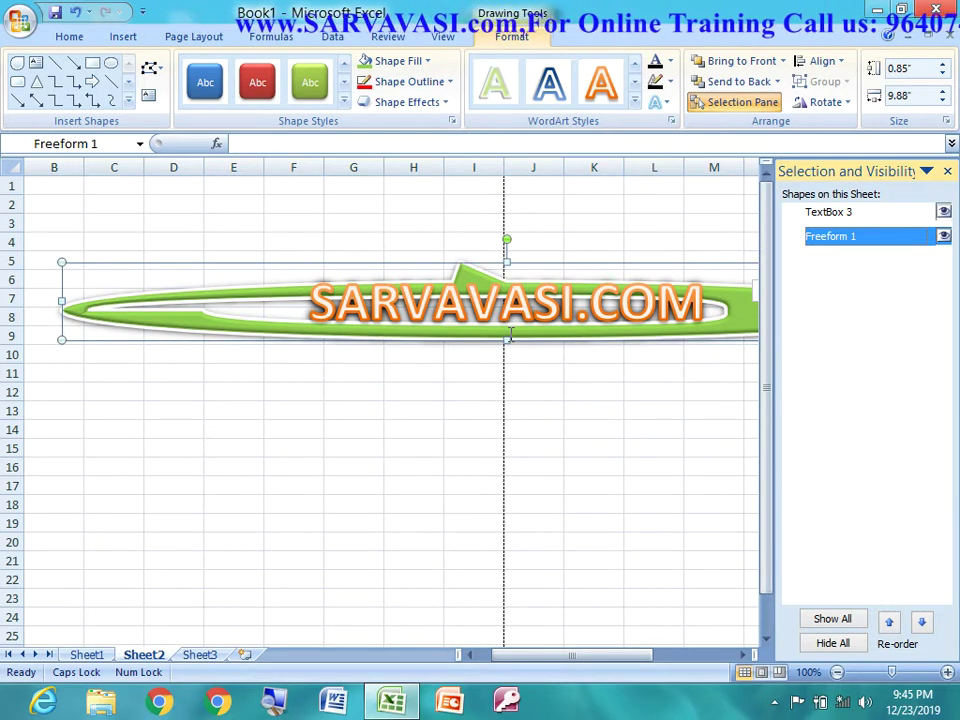
{"action": "left_click", "coordinate": [740, 102]}
{"action": "left_click", "coordinate": [823, 62]}
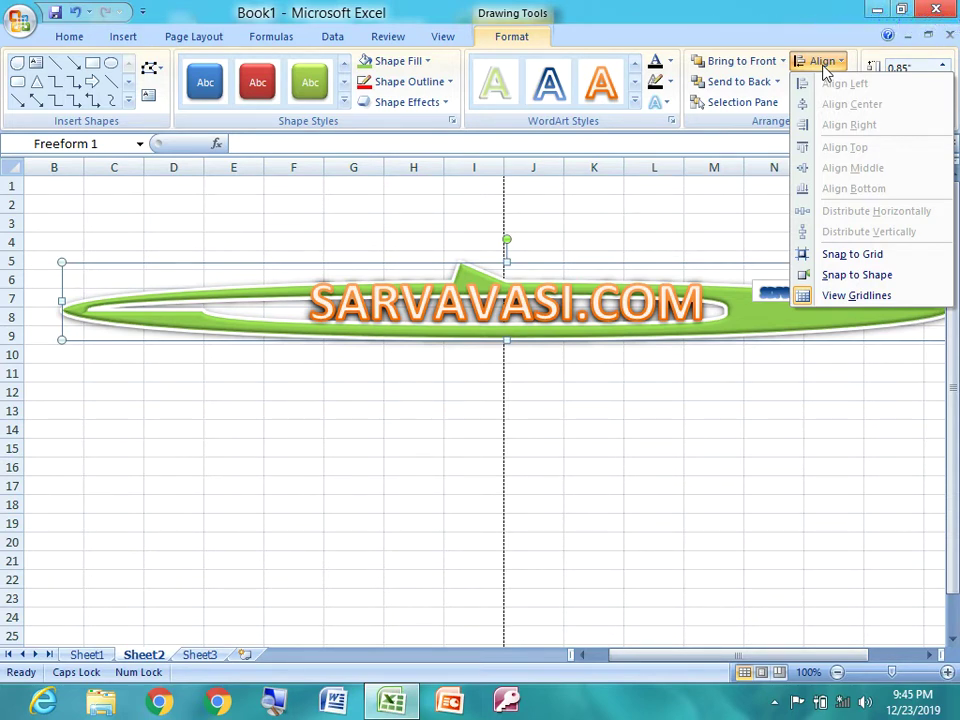
- Tilt the banner to 337° with its rotation handle, trying 90° rotations and flips
{"action": "left_click", "coordinate": [810, 45]}
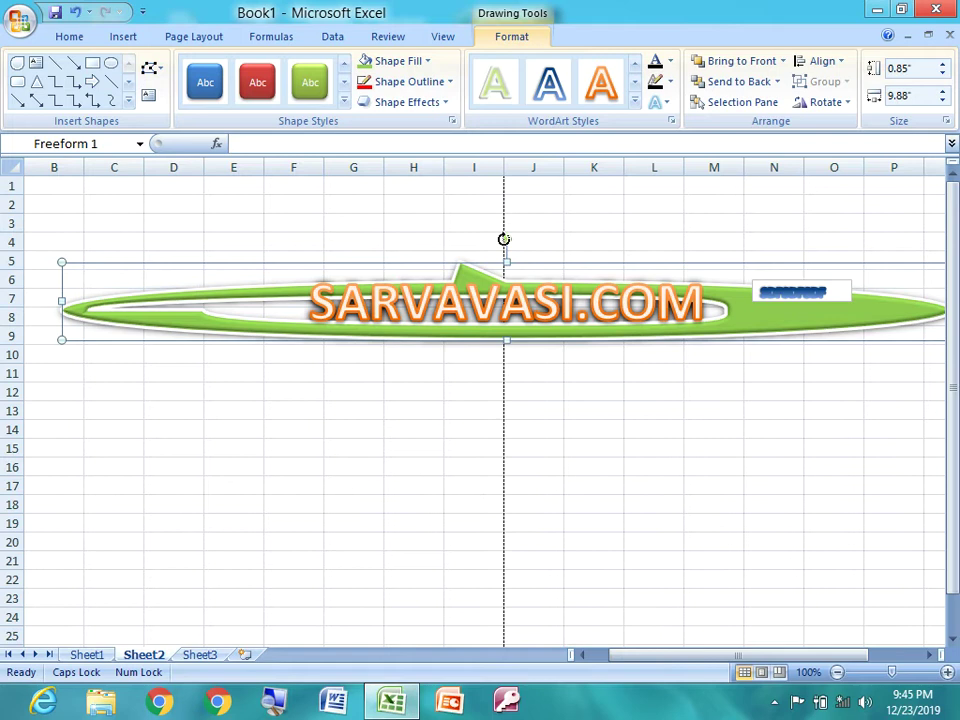
{"action": "left_click_drag", "start_coordinate": [504, 241], "coordinate": [467, 223]}
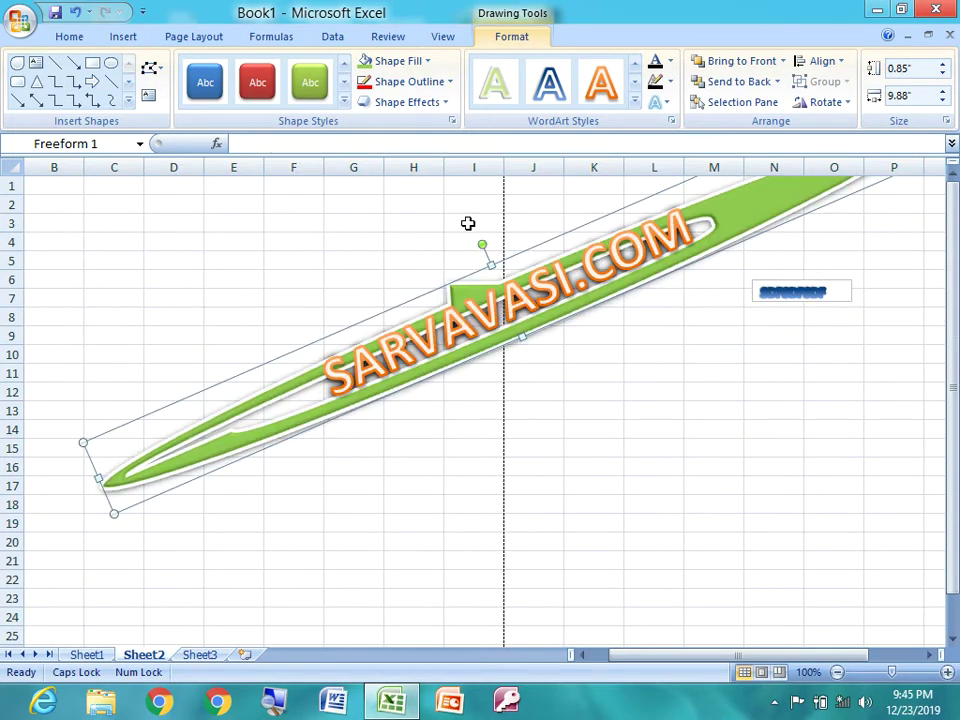
{"action": "left_click", "coordinate": [834, 106]}
{"action": "left_click", "coordinate": [840, 128]}
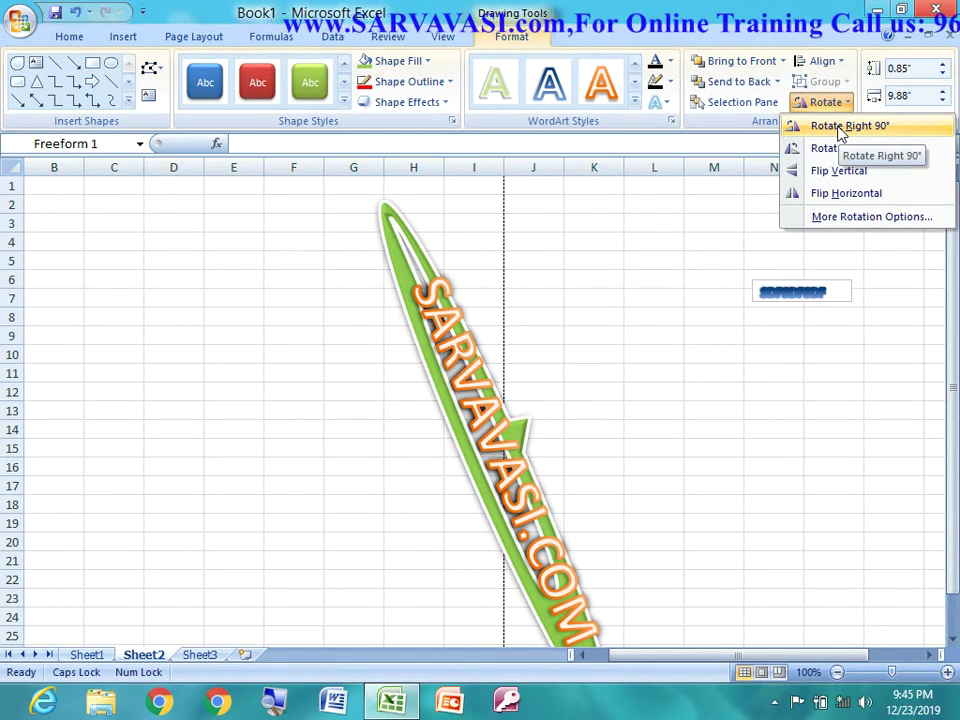
{"action": "left_click", "coordinate": [843, 150]}
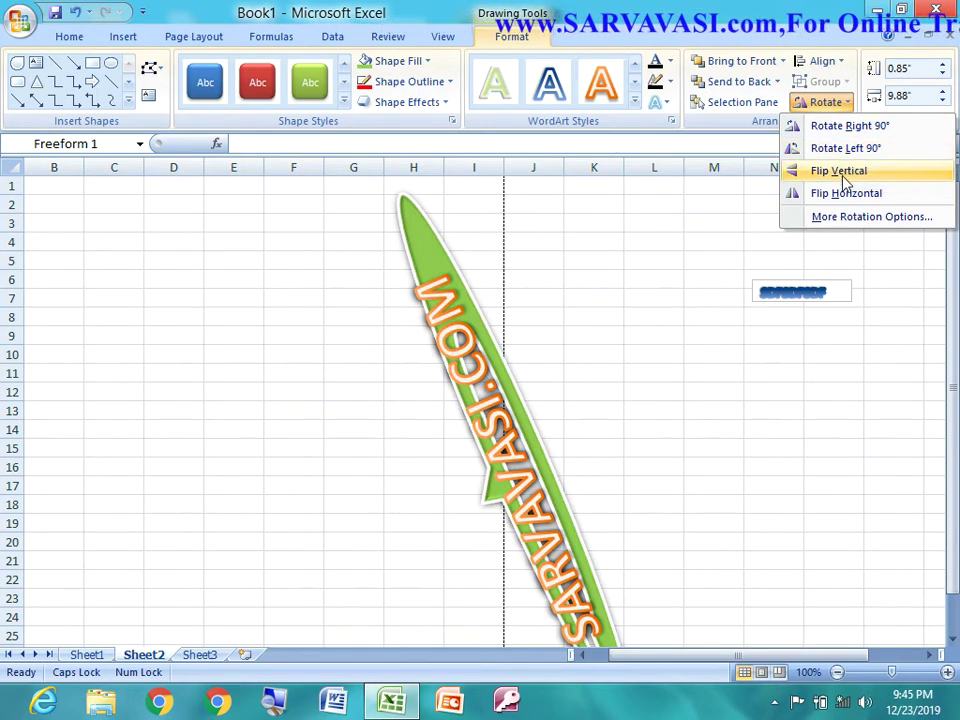
{"action": "left_click", "coordinate": [840, 171]}
{"action": "left_click", "coordinate": [845, 195]}
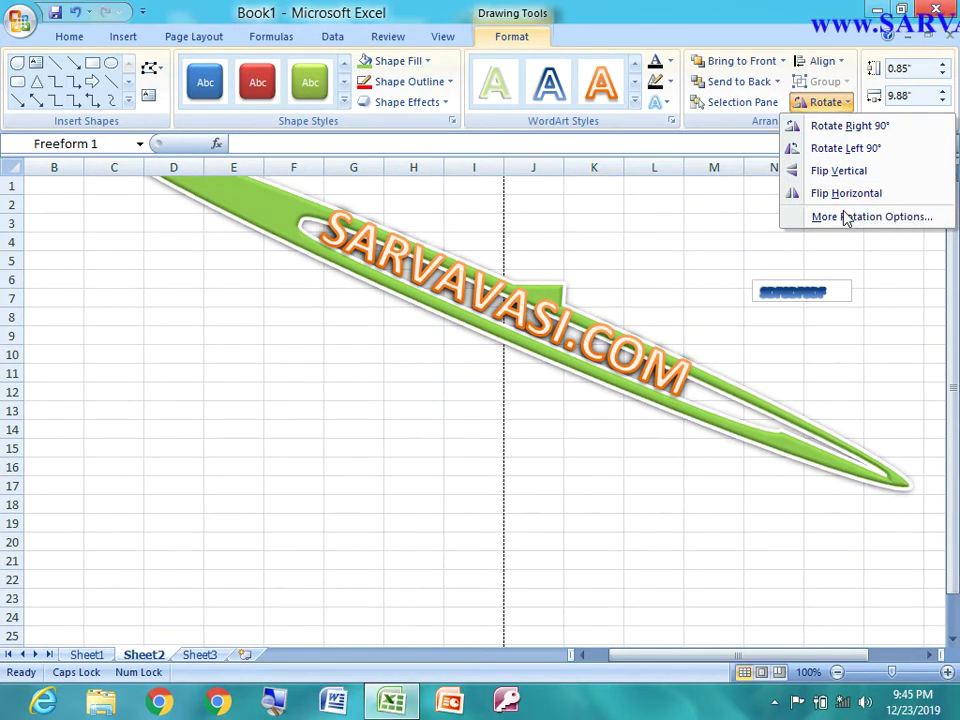
{"action": "left_click", "coordinate": [842, 215]}
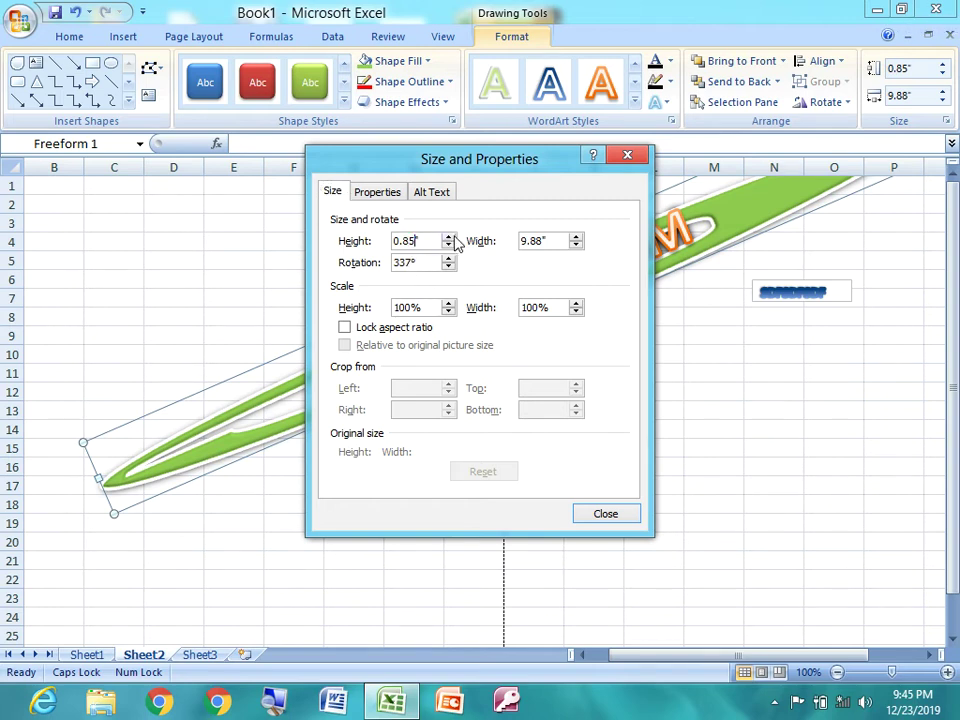
- Raise the banner's height to 2.4" in Size and Properties
{"action": "left_click", "coordinate": [449, 237]}
{"action": "left_click", "coordinate": [449, 237]}
{"action": "left_click", "coordinate": [449, 237]}
{"action": "left_click", "coordinate": [449, 237]}
{"action": "left_click", "coordinate": [449, 237]}
{"action": "left_click", "coordinate": [449, 237]}
{"action": "left_click", "coordinate": [449, 237]}
{"action": "left_click", "coordinate": [449, 237]}
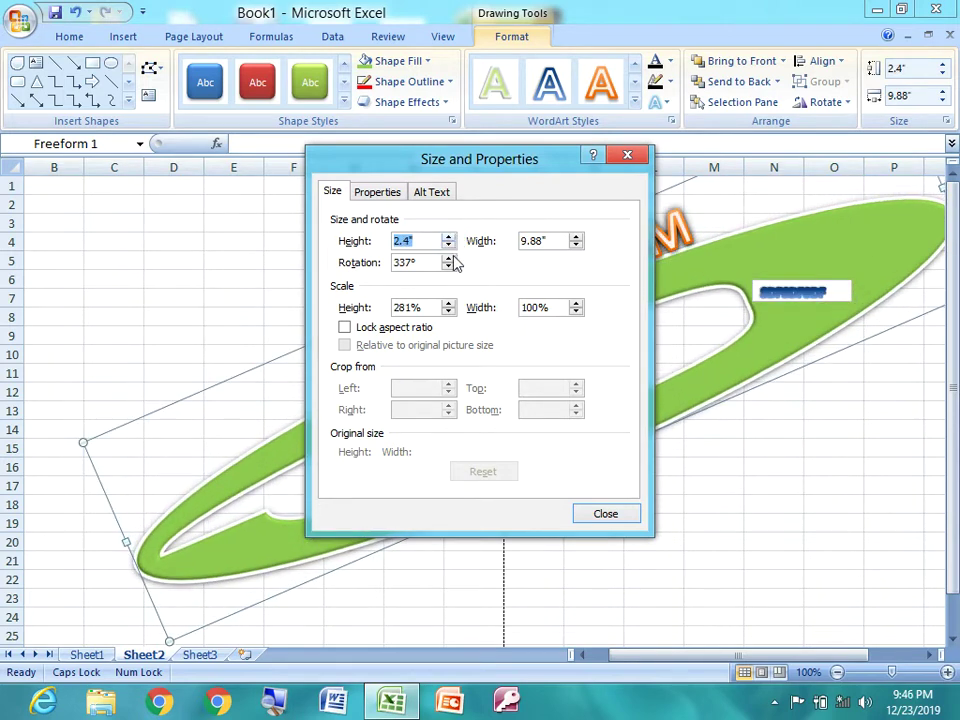
{"action": "mouse_move", "coordinate": [418, 262]}
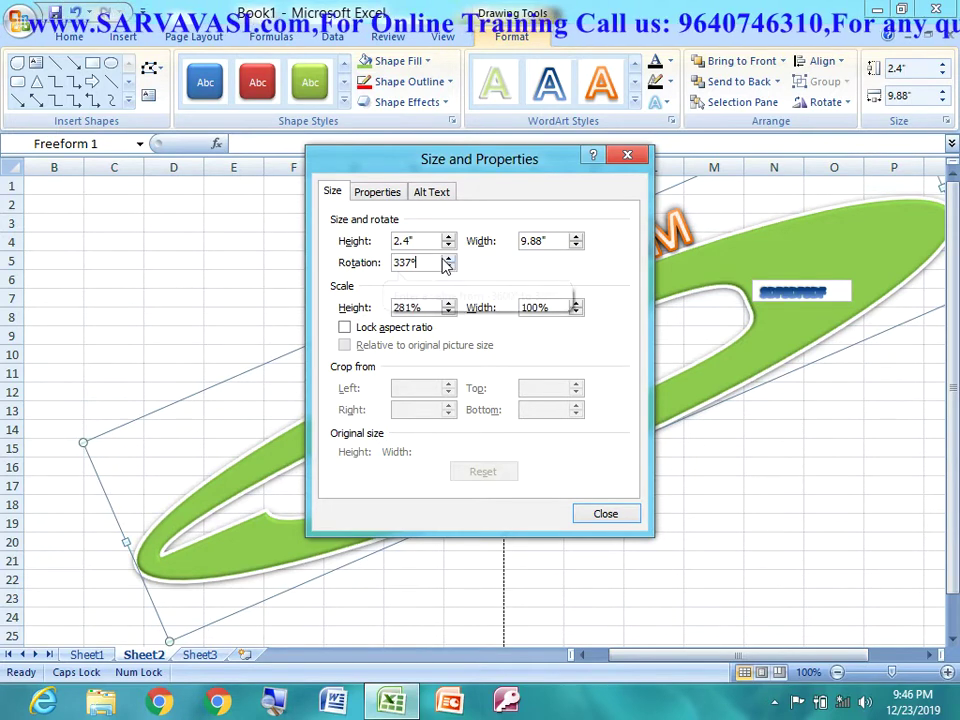
- Set the banner's rotation to 362° and close the dialog
{"action": "left_click", "coordinate": [450, 258]}
{"action": "left_click", "coordinate": [450, 258]}
{"action": "left_click", "coordinate": [450, 258]}
{"action": "left_click", "coordinate": [450, 258]}
{"action": "left_click", "coordinate": [450, 258]}
{"action": "left_click", "coordinate": [450, 258]}
{"action": "left_click", "coordinate": [450, 258]}
{"action": "left_click", "coordinate": [450, 258]}
{"action": "left_click", "coordinate": [450, 258]}
{"action": "left_click", "coordinate": [450, 258]}
{"action": "left_click", "coordinate": [450, 258]}
{"action": "left_click", "coordinate": [450, 258]}
{"action": "left_click", "coordinate": [449, 258]}
{"action": "left_click", "coordinate": [449, 258]}
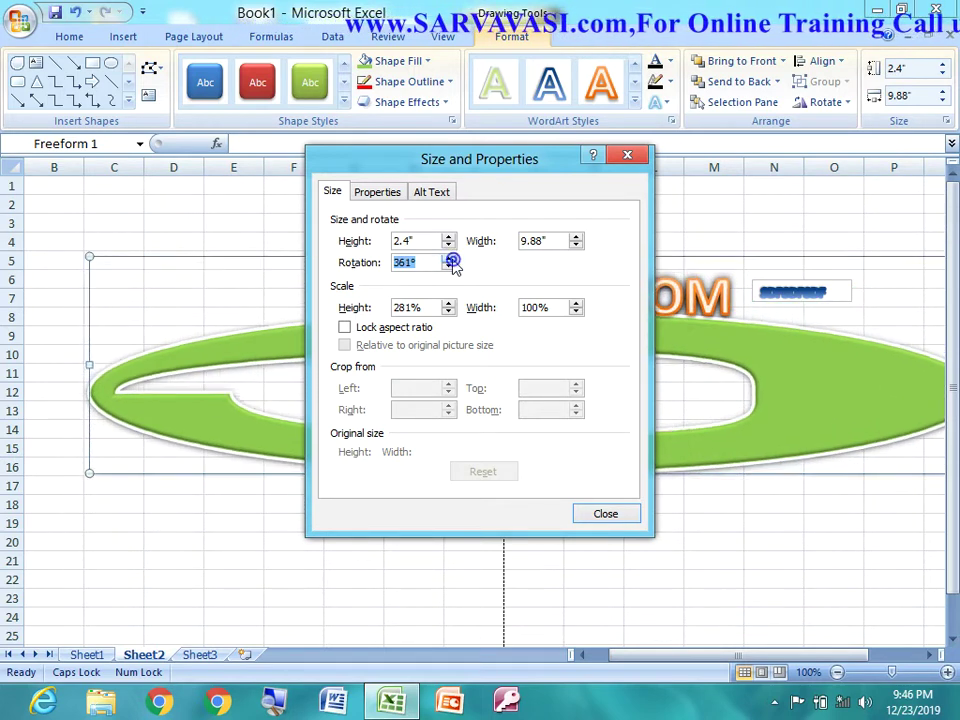
{"action": "left_click", "coordinate": [449, 258]}
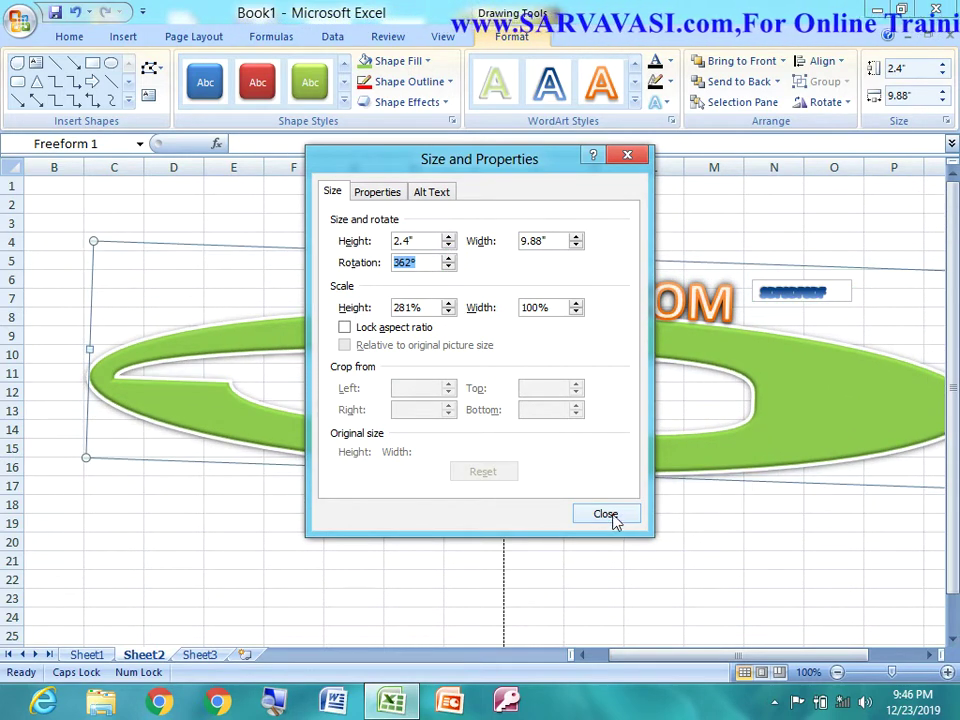
{"action": "left_click", "coordinate": [613, 515]}
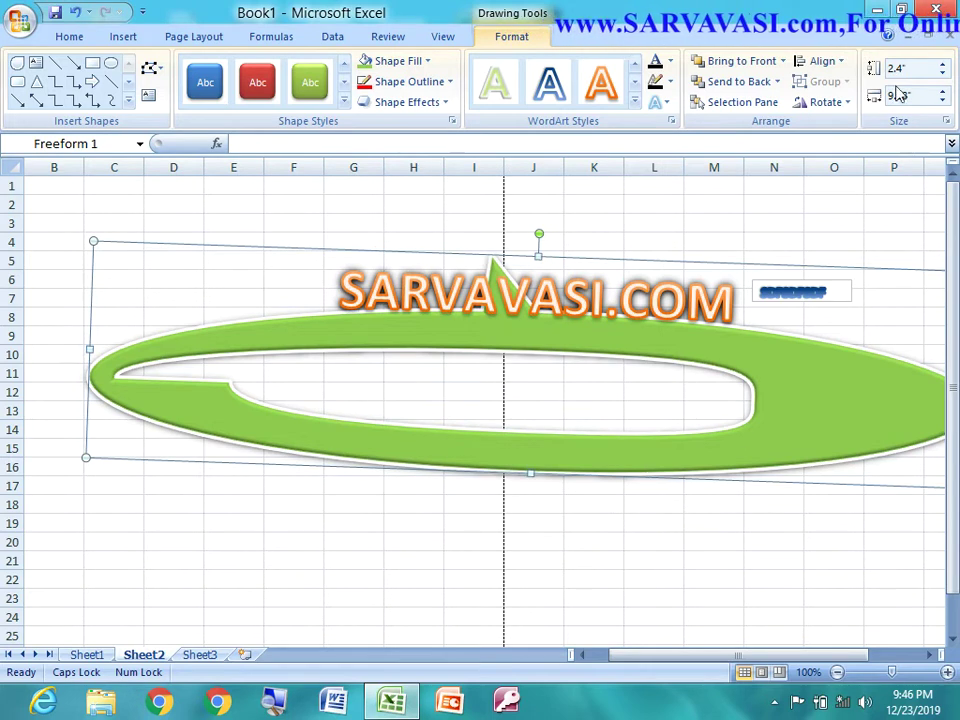
- Enlarge the banner to 2.9" tall and 10.9" wide with the size spinners
{"action": "left_click", "coordinate": [840, 102]}
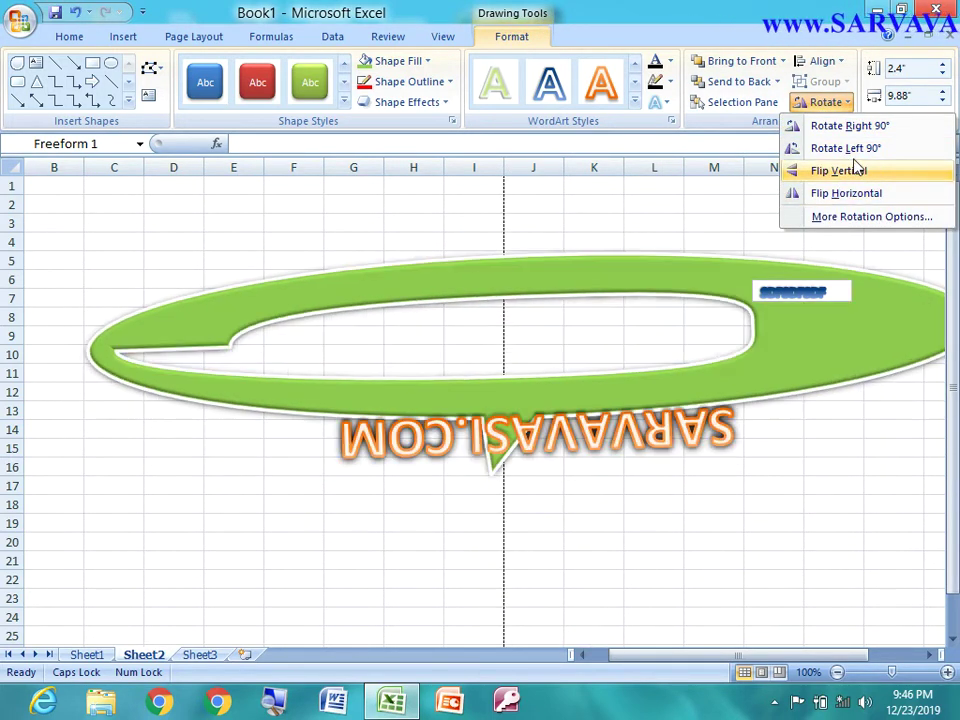
{"action": "key", "text": "Escape"}
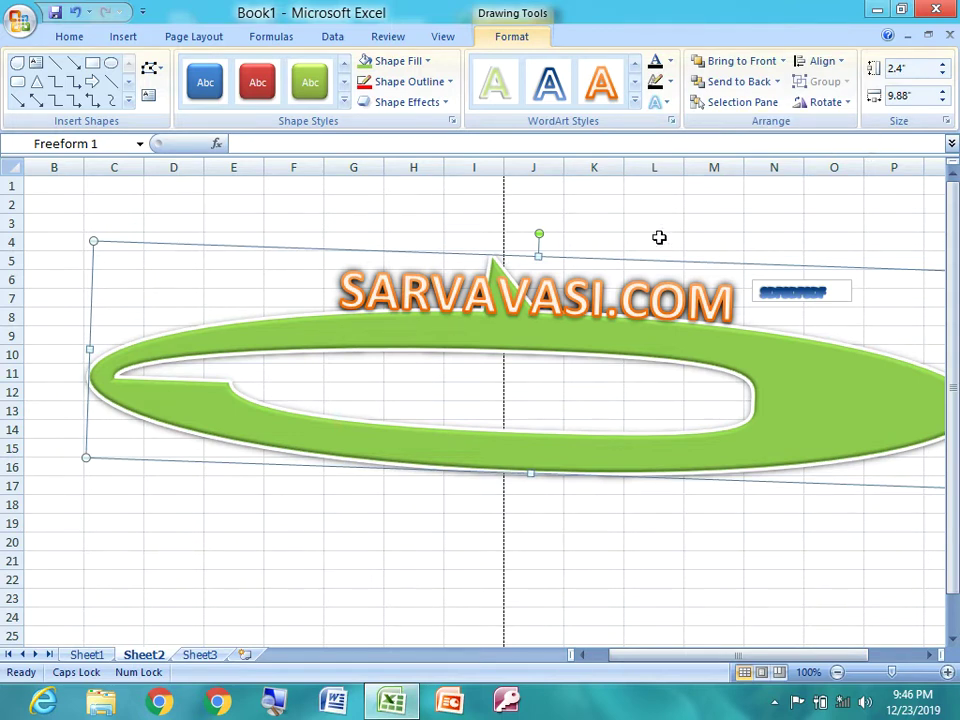
{"action": "left_click", "coordinate": [941, 64]}
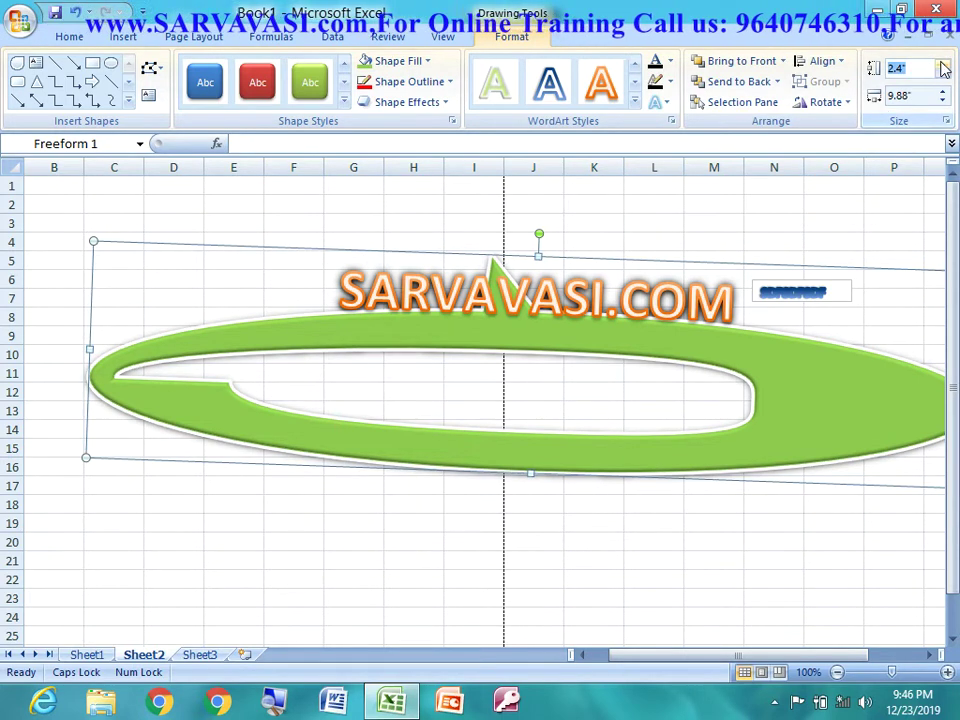
{"action": "left_click", "coordinate": [941, 64]}
{"action": "left_click", "coordinate": [941, 64]}
{"action": "left_click", "coordinate": [941, 64]}
{"action": "left_click", "coordinate": [941, 64]}
{"action": "left_click", "coordinate": [942, 91]}
{"action": "left_click", "coordinate": [942, 92]}
{"action": "left_click", "coordinate": [942, 92]}
{"action": "left_click", "coordinate": [942, 92]}
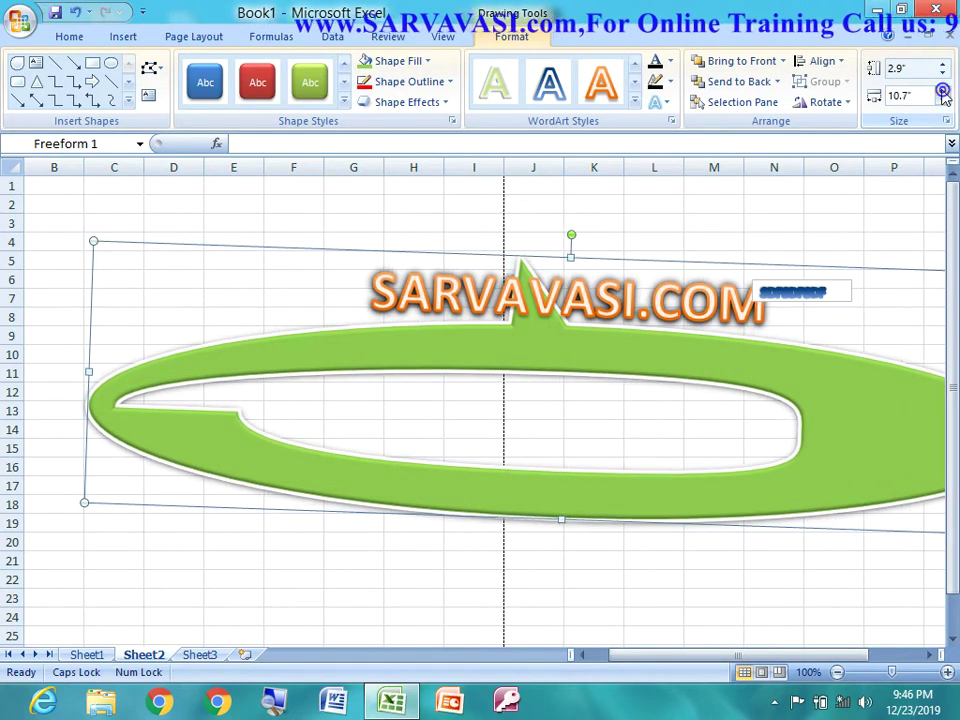
{"action": "left_click", "coordinate": [942, 92]}
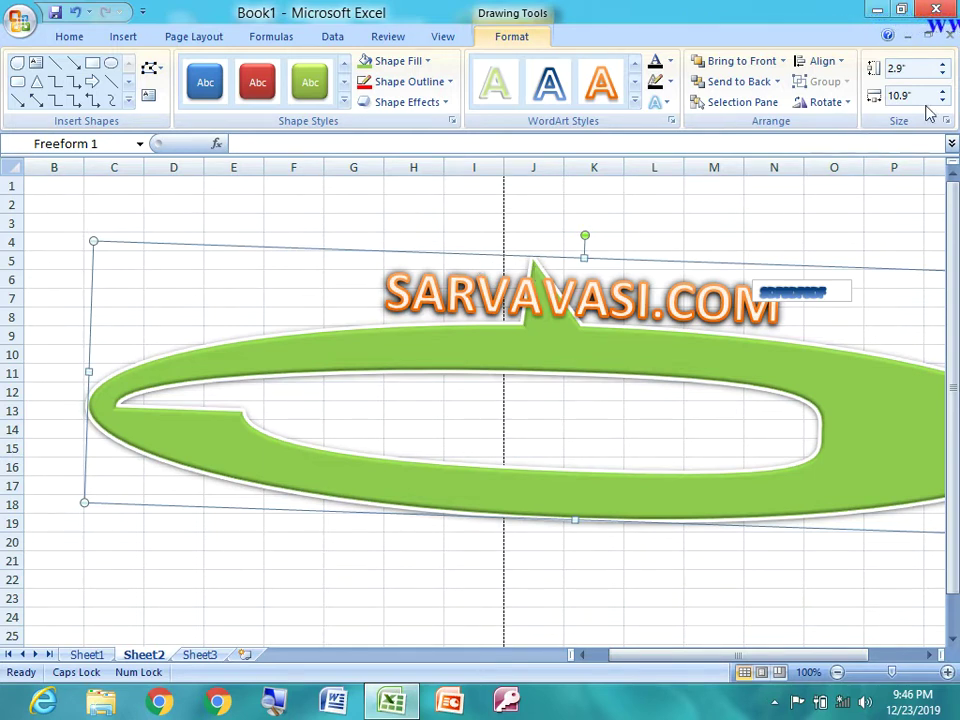
- Make the green callout 3.7" tall and bring its width down to 9.7"
{"action": "left_click", "coordinate": [944, 66]}
{"action": "left_click", "coordinate": [944, 66]}
{"action": "left_click", "coordinate": [944, 66]}
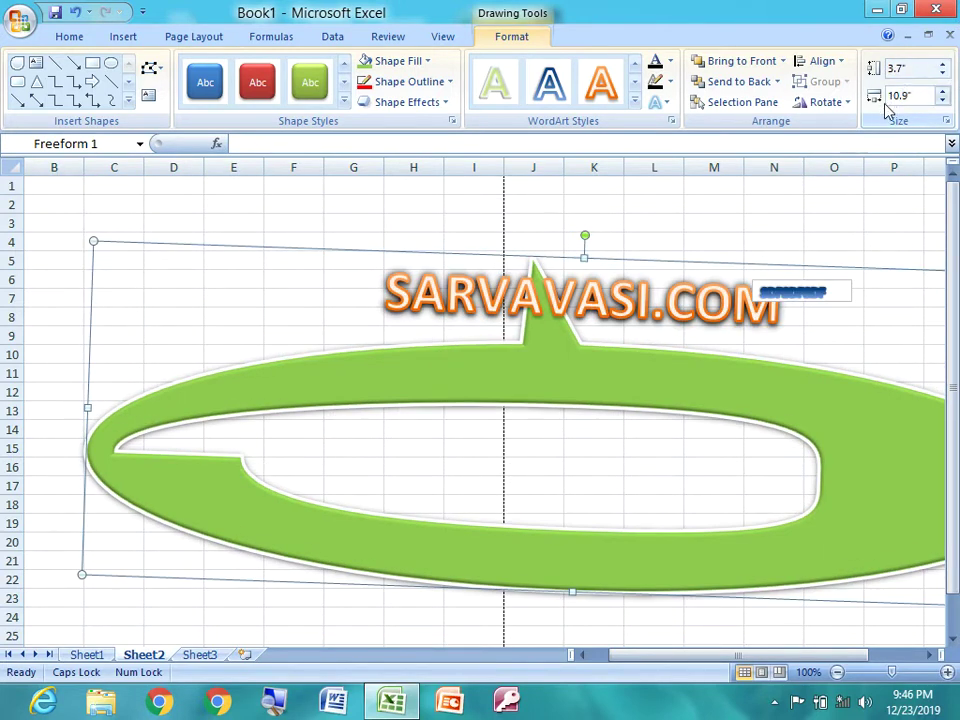
{"action": "left_click", "coordinate": [943, 92]}
{"action": "left_click", "coordinate": [943, 92]}
{"action": "left_click", "coordinate": [943, 92]}
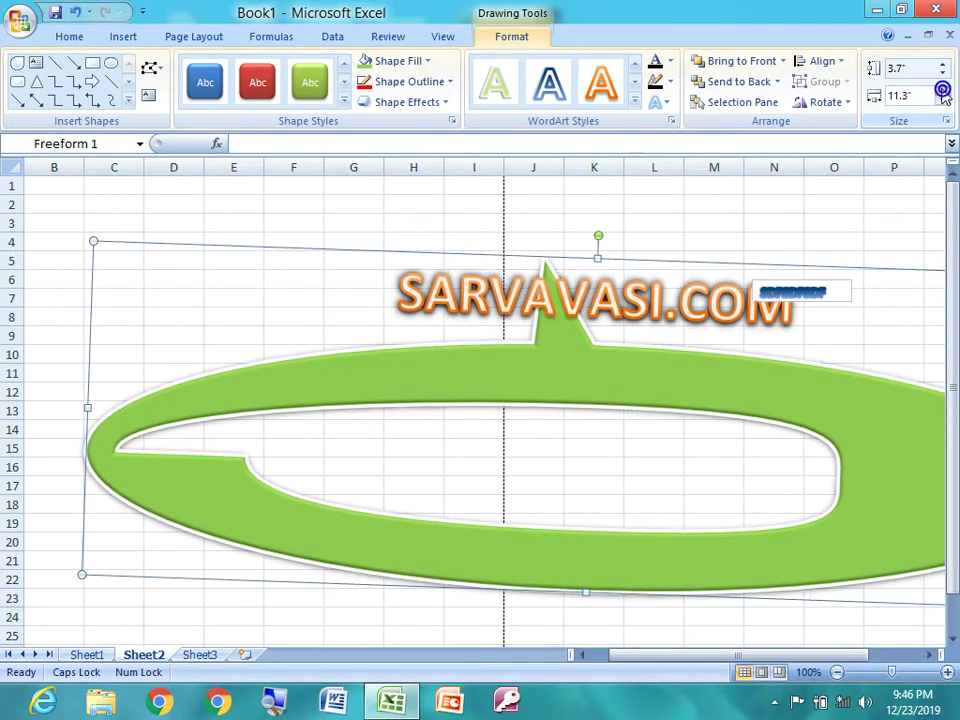
{"action": "left_click", "coordinate": [943, 92]}
{"action": "left_click", "coordinate": [945, 101]}
{"action": "left_click", "coordinate": [945, 101]}
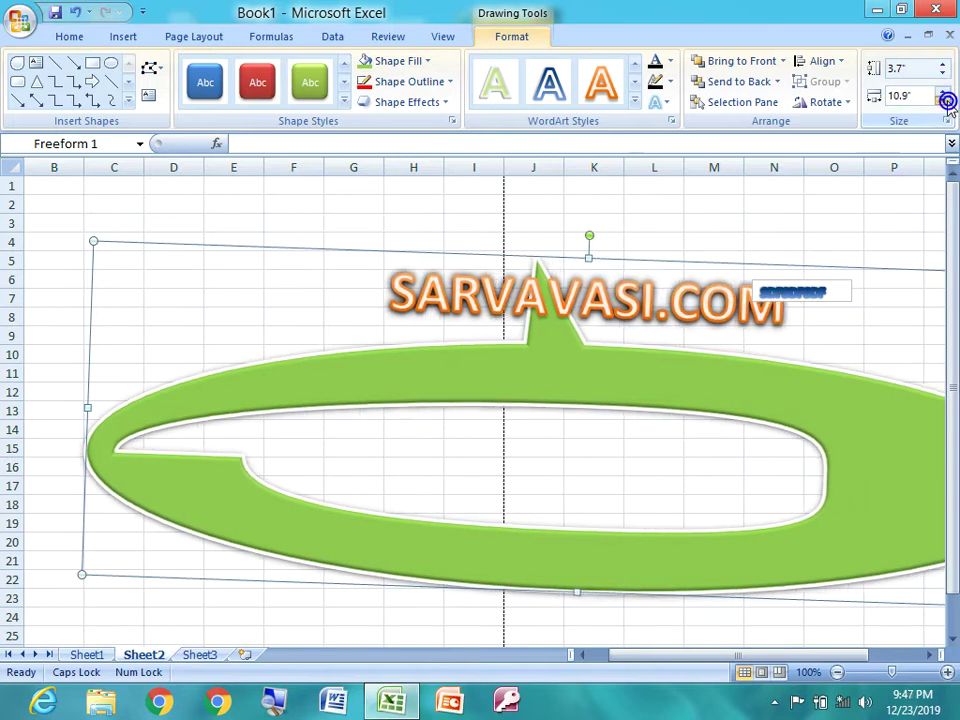
{"action": "left_click", "coordinate": [945, 101]}
{"action": "left_click", "coordinate": [945, 101]}
{"action": "left_click", "coordinate": [945, 101]}
{"action": "left_click", "coordinate": [945, 101]}
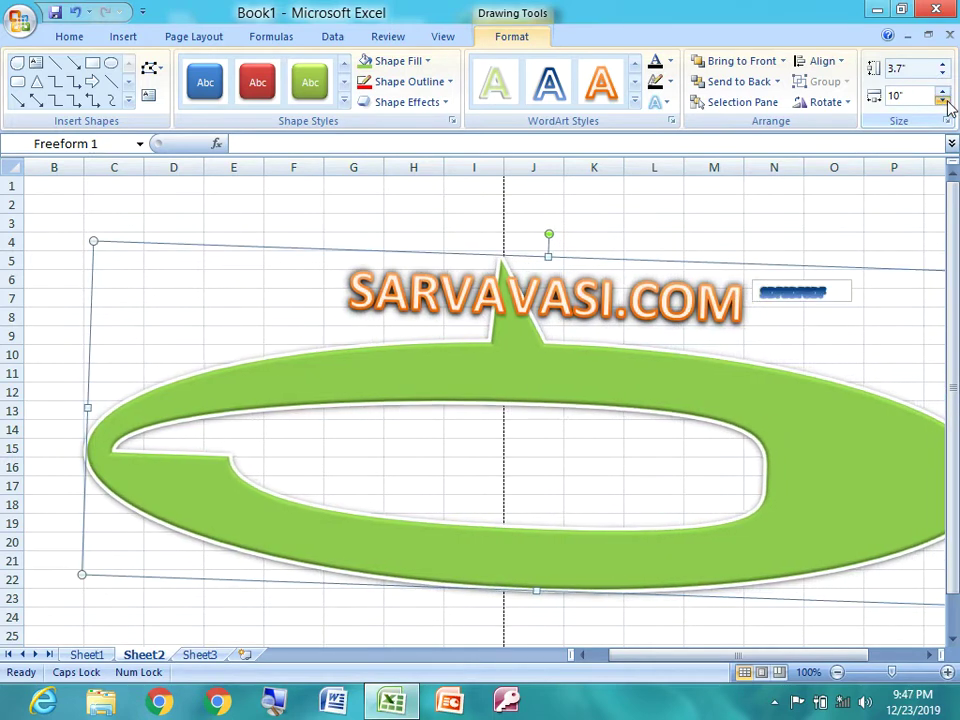
{"action": "left_click", "coordinate": [945, 101]}
{"action": "left_click", "coordinate": [945, 101]}
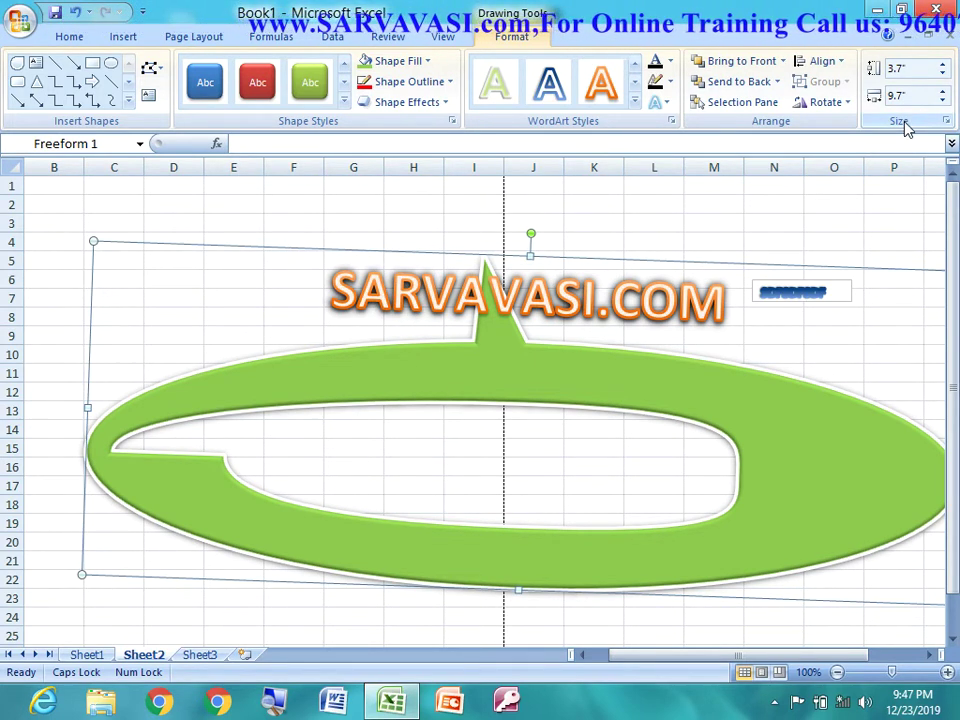
- Show the Insert tab, click cell K2, then reselect the green callout shape
{"action": "left_click", "coordinate": [112, 40]}
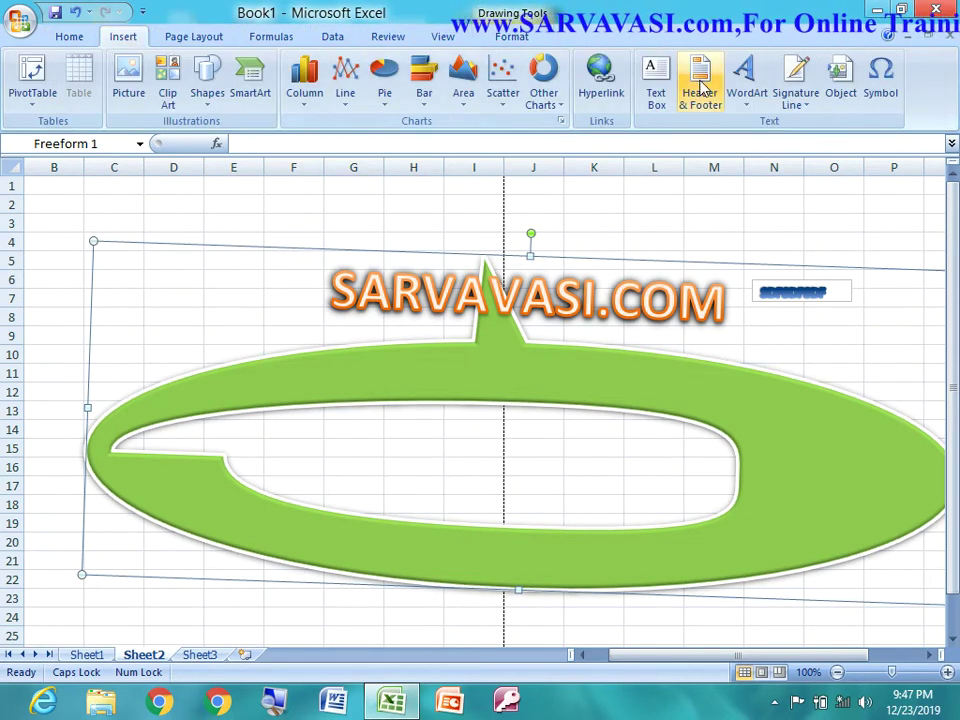
{"action": "left_click", "coordinate": [595, 209]}
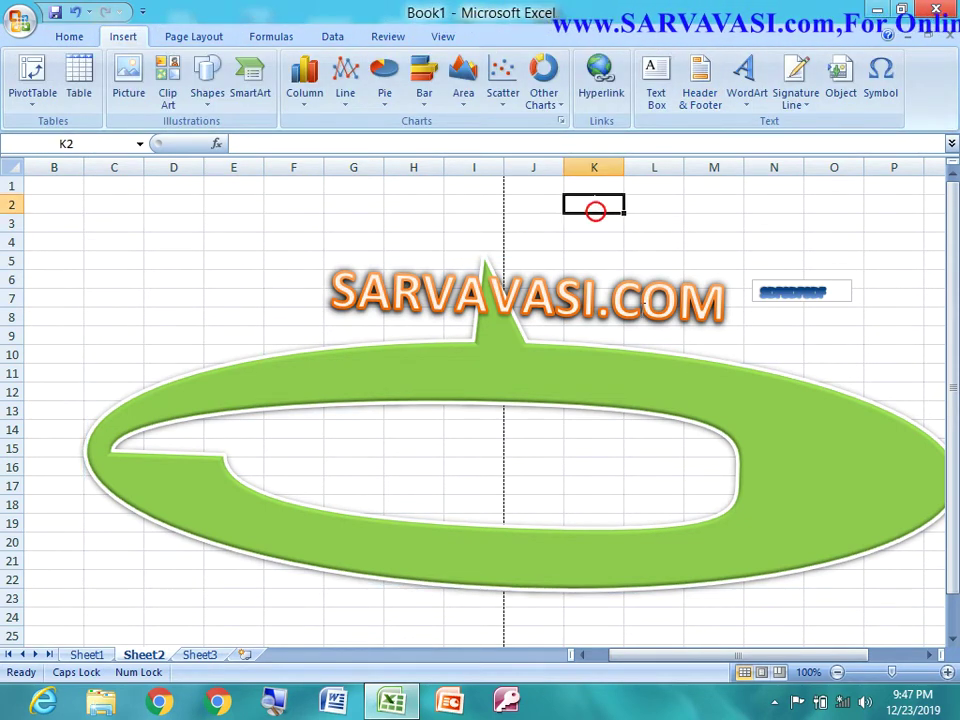
{"action": "left_click", "coordinate": [652, 374]}
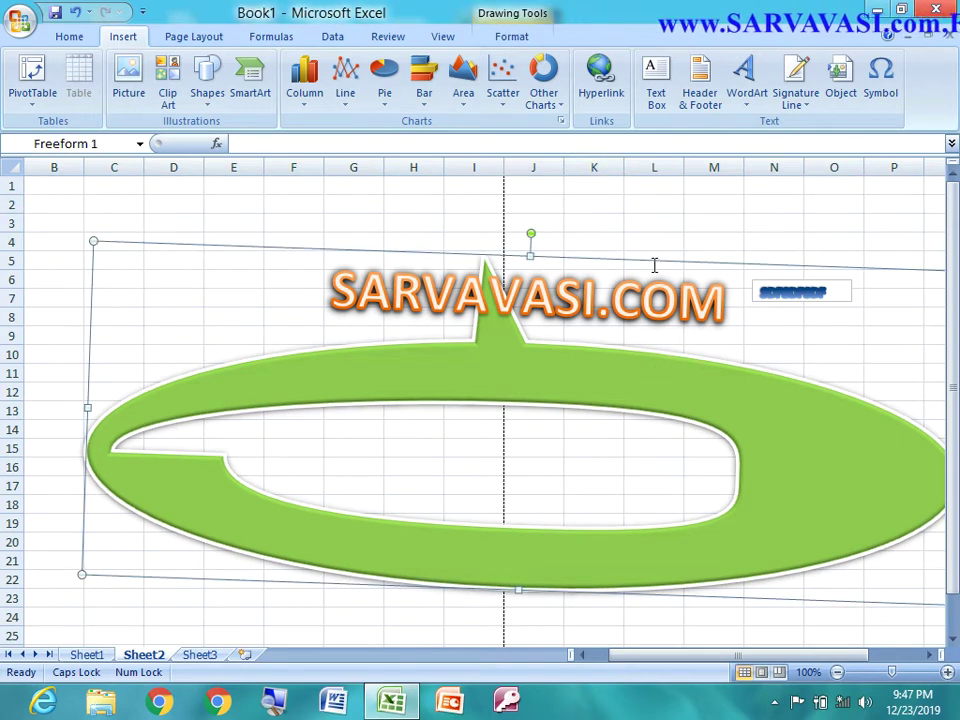
- Delete the green callout shape and open the Insert Object dialog
{"action": "key", "text": "Delete"}
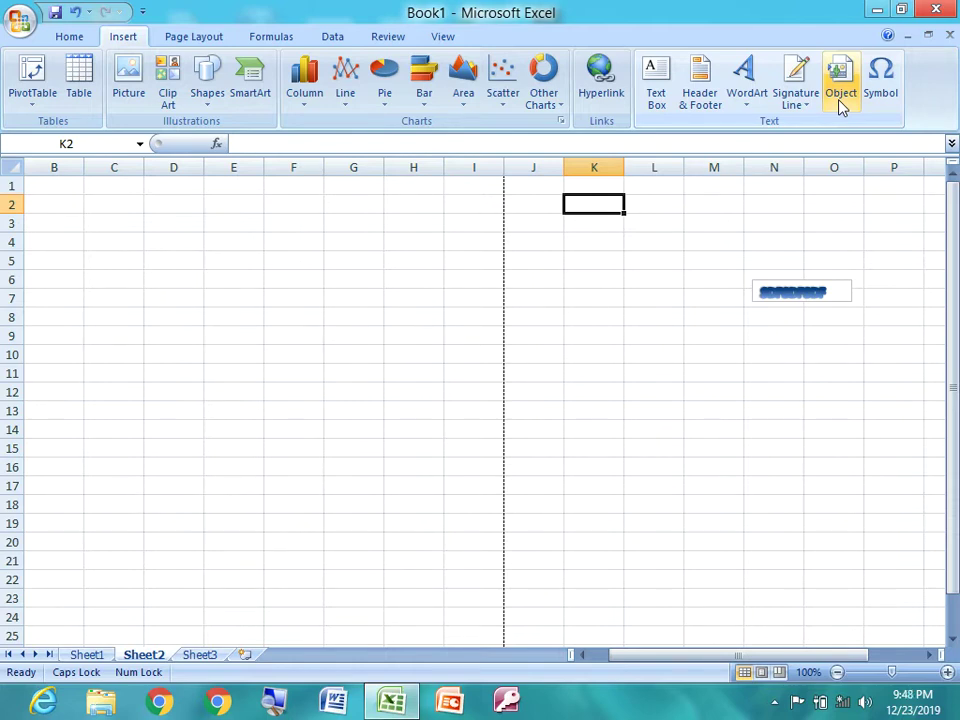
{"action": "left_click", "coordinate": [840, 95]}
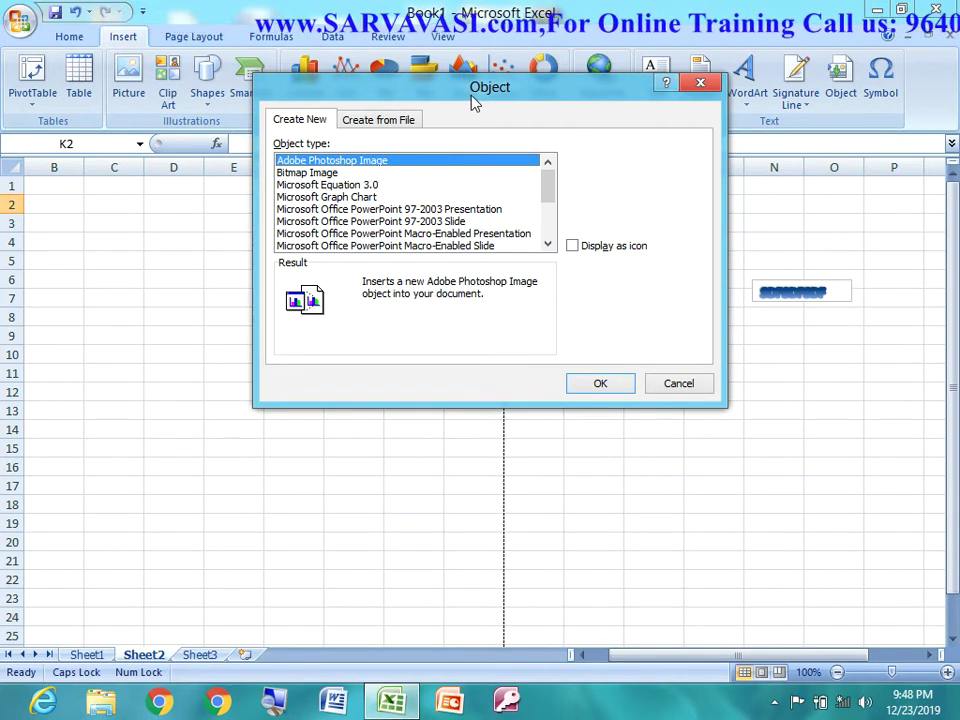
- Insert a new Bitmap Image object from the Object dialog's Create New list
{"action": "left_click", "coordinate": [316, 173]}
{"action": "scroll", "coordinate": [328, 248], "scroll_direction": "down", "scroll_amount": 3}
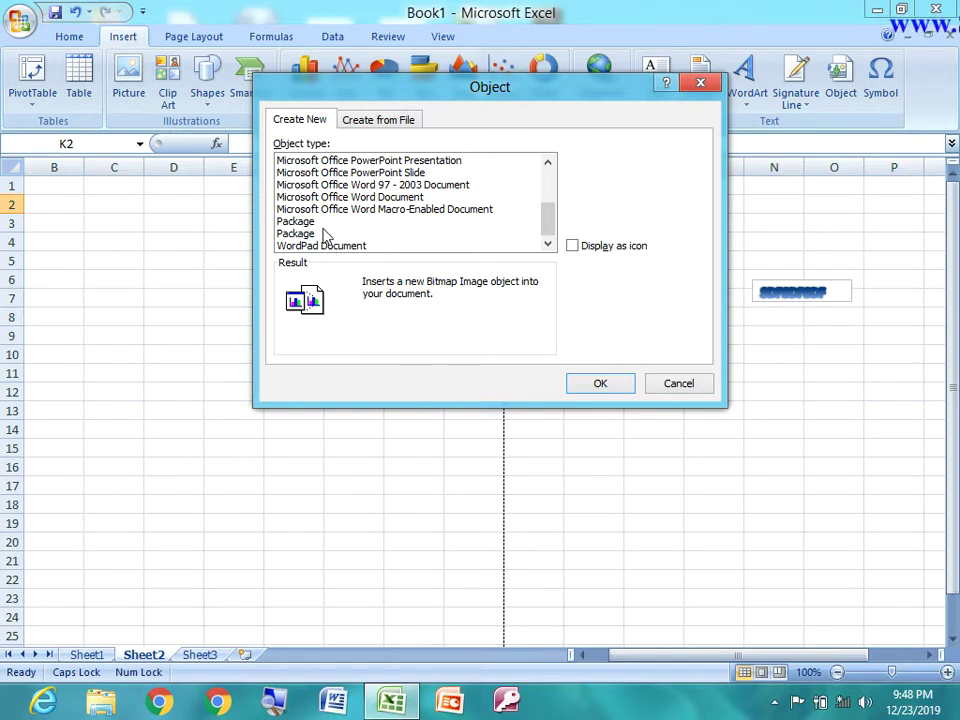
{"action": "scroll", "coordinate": [323, 233], "scroll_direction": "up", "scroll_amount": 1}
{"action": "scroll", "coordinate": [323, 233], "scroll_direction": "up", "scroll_amount": 2}
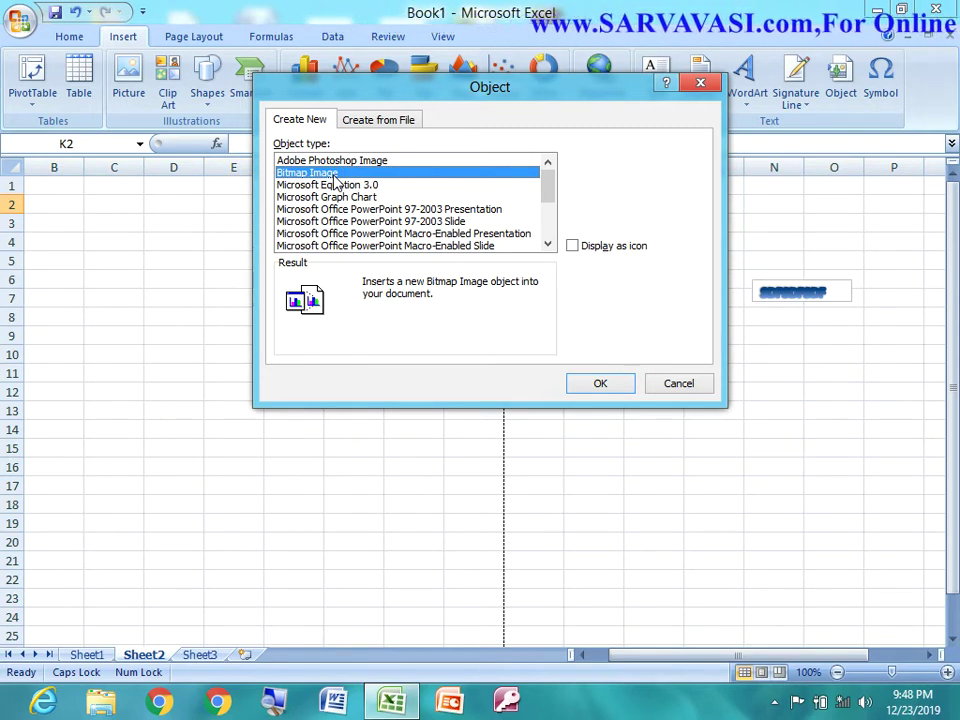
{"action": "left_click", "coordinate": [600, 385]}
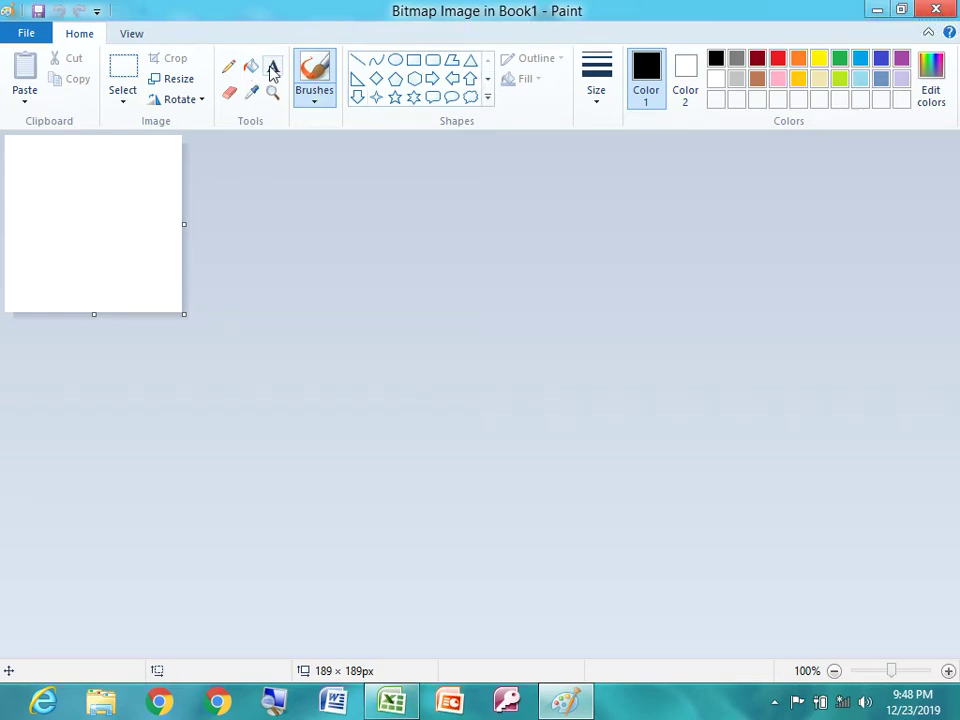
- Draw a pentagon on the left of the canvas with a small star above it
{"action": "left_click", "coordinate": [228, 68]}
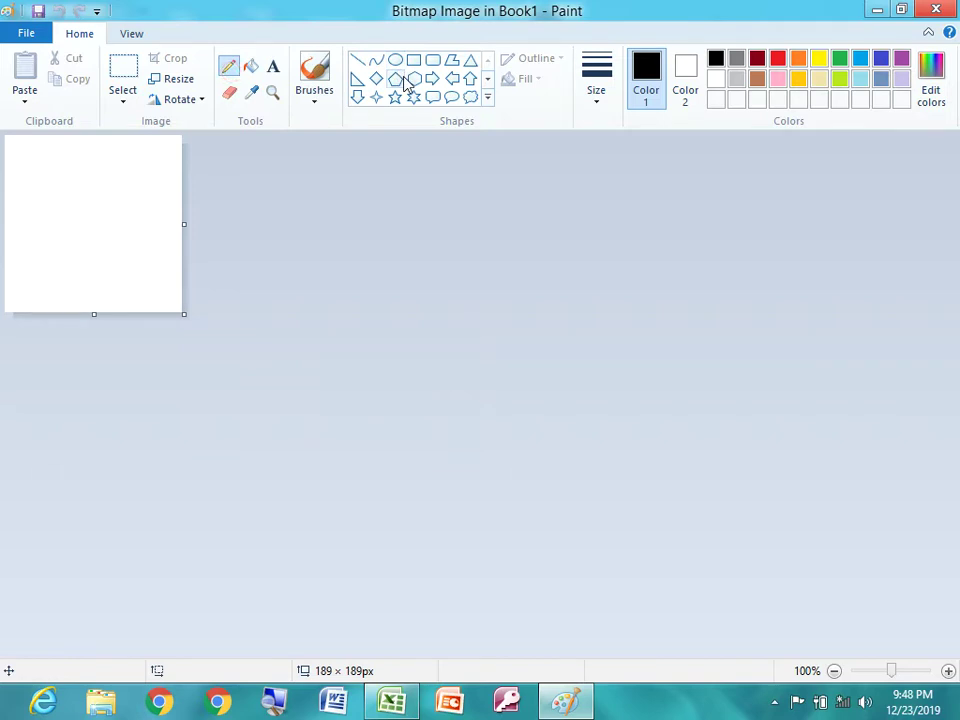
{"action": "left_click", "coordinate": [401, 81]}
{"action": "left_click_drag", "start_coordinate": [22, 193], "coordinate": [99, 264]}
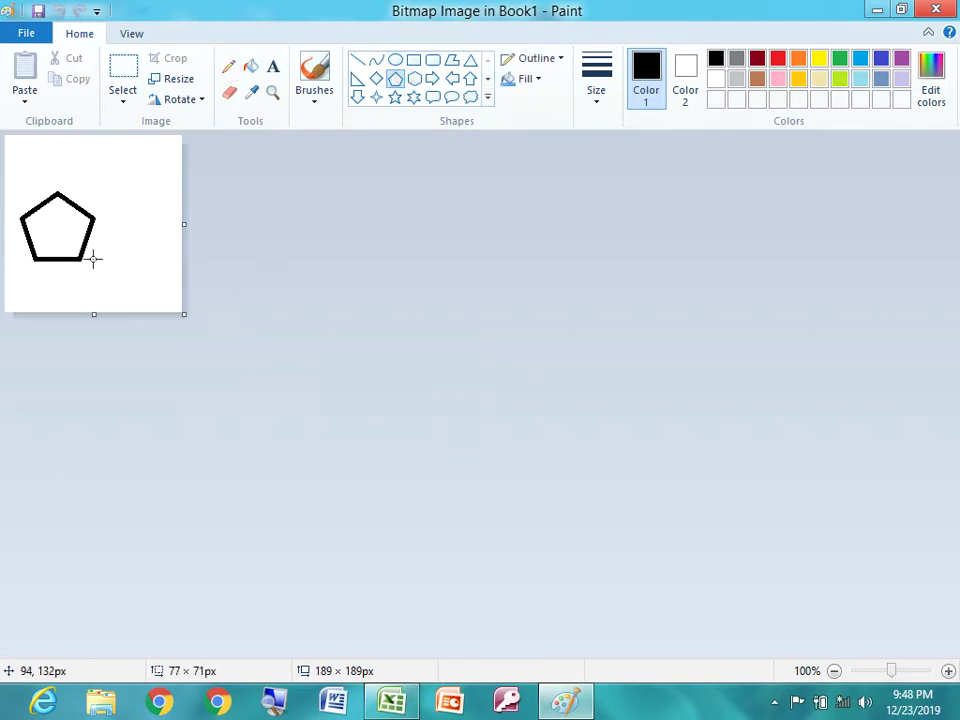
{"action": "left_click", "coordinate": [412, 98]}
{"action": "left_click_drag", "start_coordinate": [48, 164], "coordinate": [73, 186]}
{"action": "left_click", "coordinate": [128, 242]}
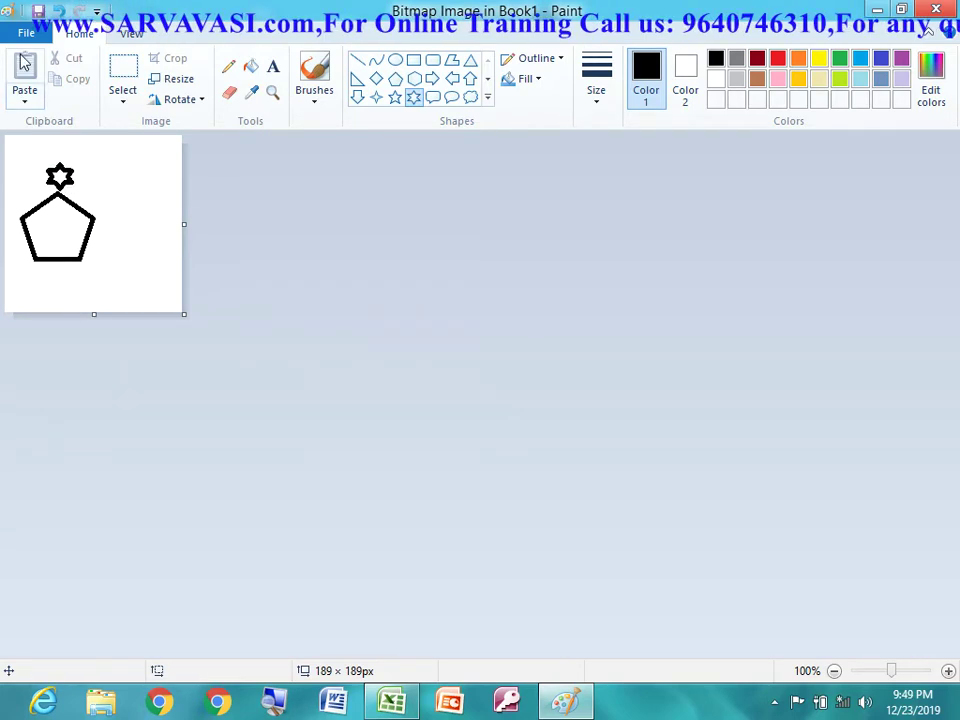
- Update the embedded Excel picture with the drawing via File > Update document and close Paint
{"action": "left_click", "coordinate": [28, 34]}
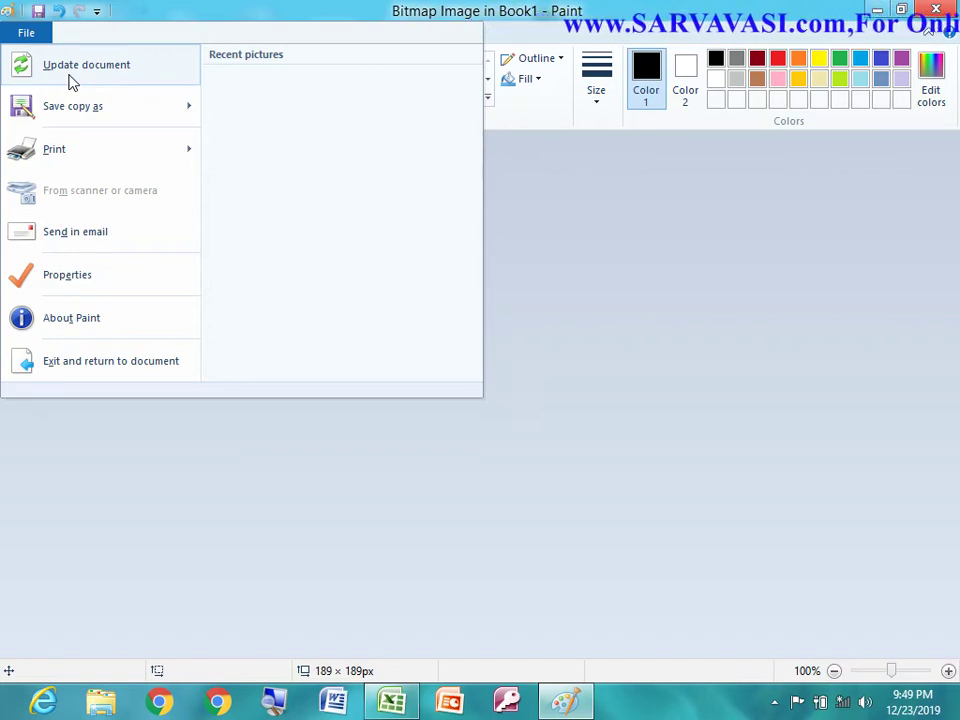
{"action": "left_click", "coordinate": [70, 76]}
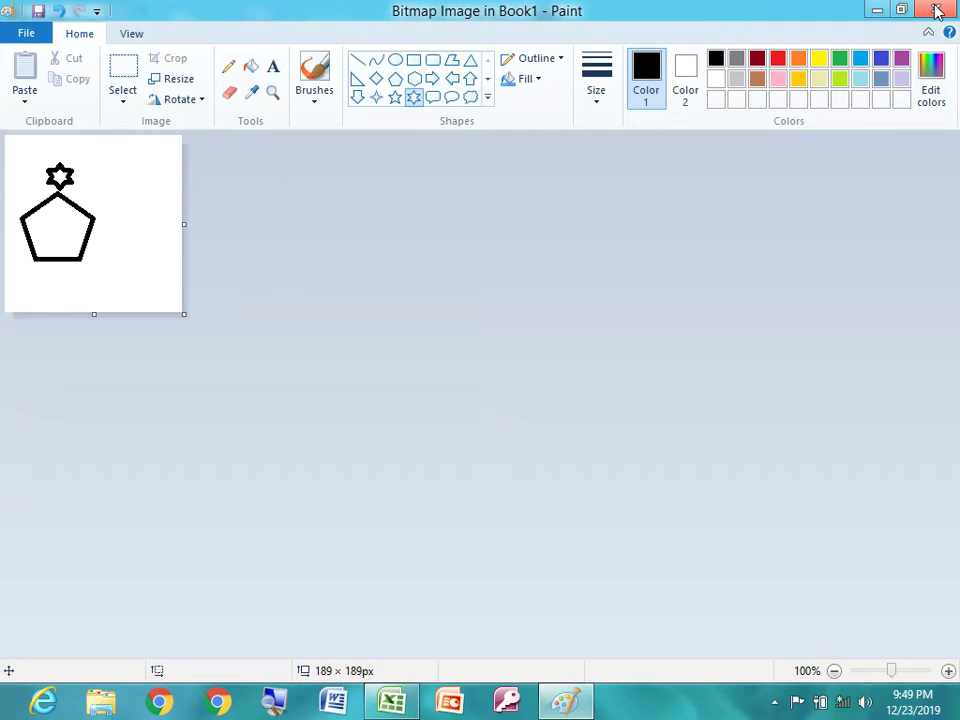
{"action": "left_click", "coordinate": [936, 10]}
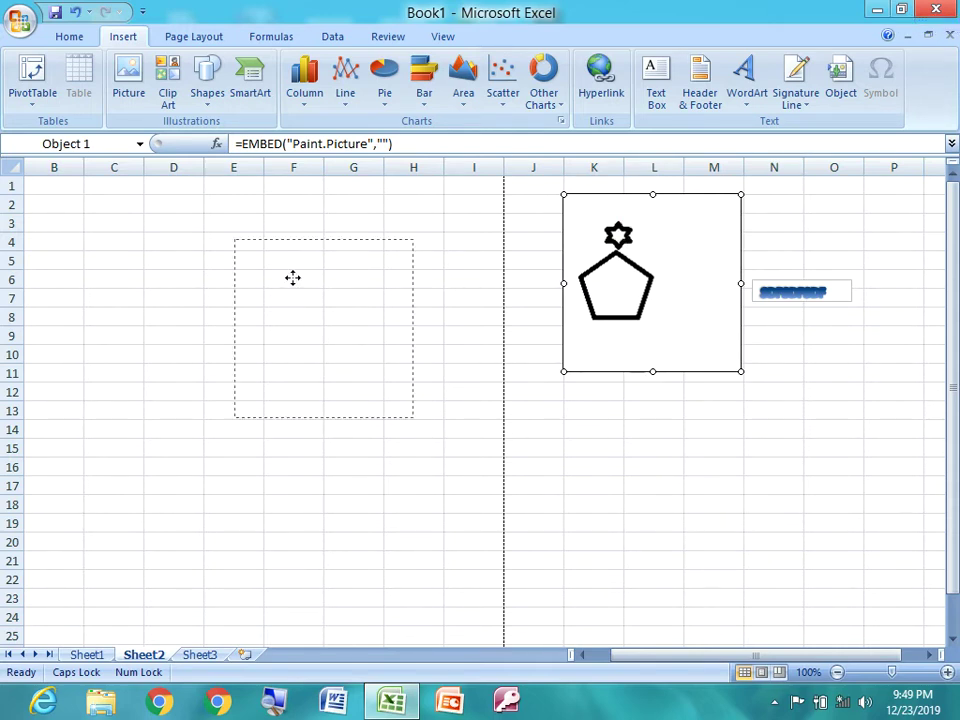
- Move the pentagon-and-star picture to span columns E–H, rows 4–13, and reopen it in Paint
{"action": "left_click_drag", "start_coordinate": [293, 278], "coordinate": [293, 278]}
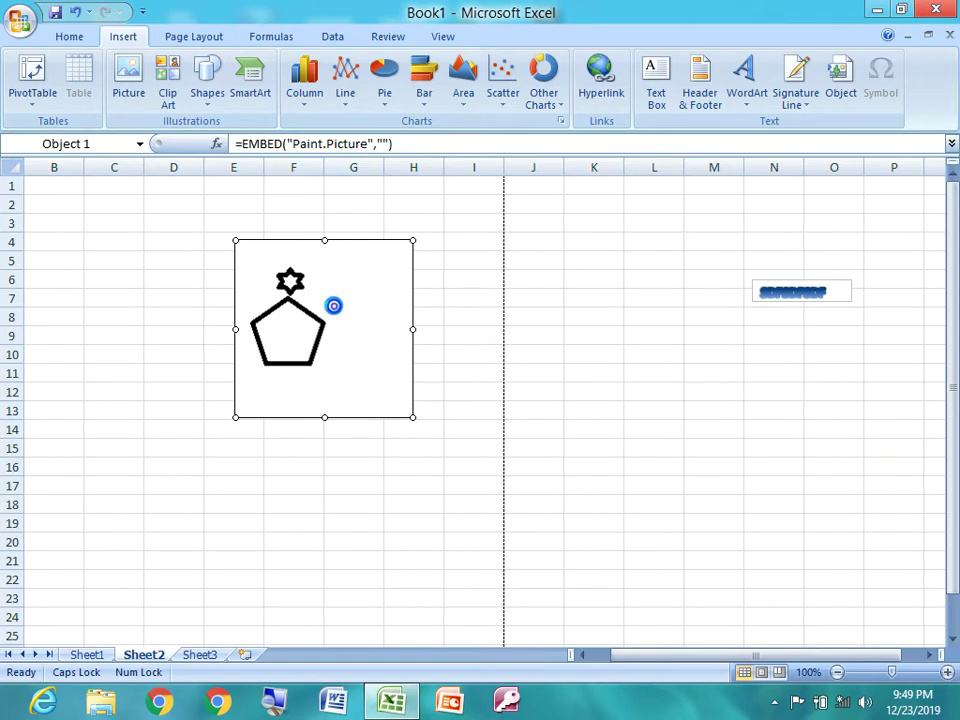
{"action": "double_click", "coordinate": [333, 305]}
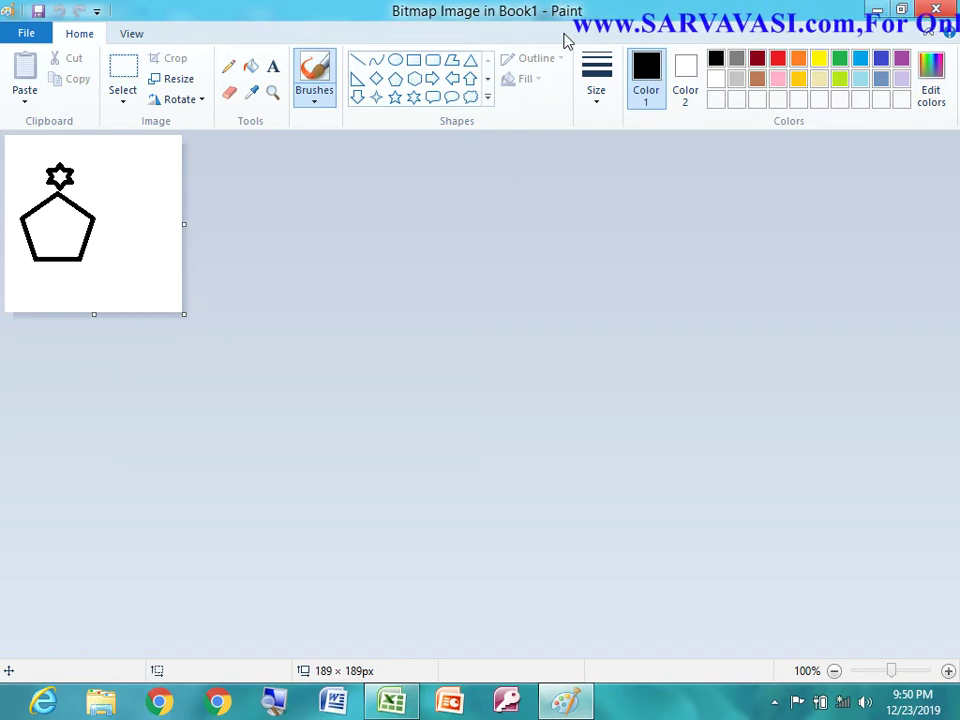
- Draw a left-pointing arrow beside the pentagon, update the Excel picture, and close Paint
{"action": "left_click", "coordinate": [452, 78]}
{"action": "left_click_drag", "start_coordinate": [113, 189], "coordinate": [149, 229]}
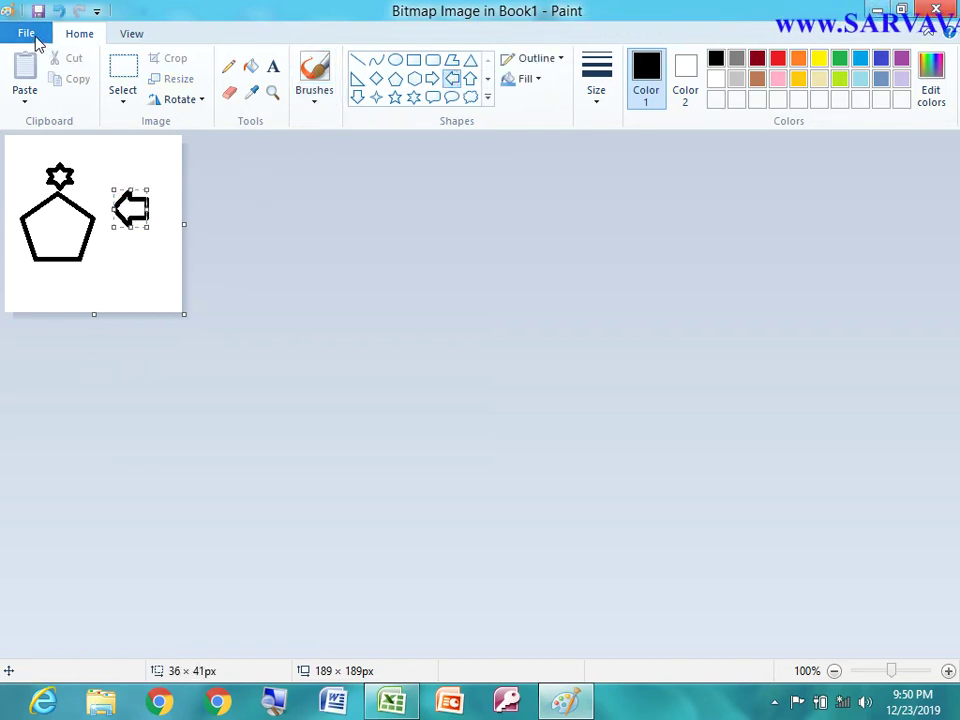
{"action": "left_click", "coordinate": [34, 34]}
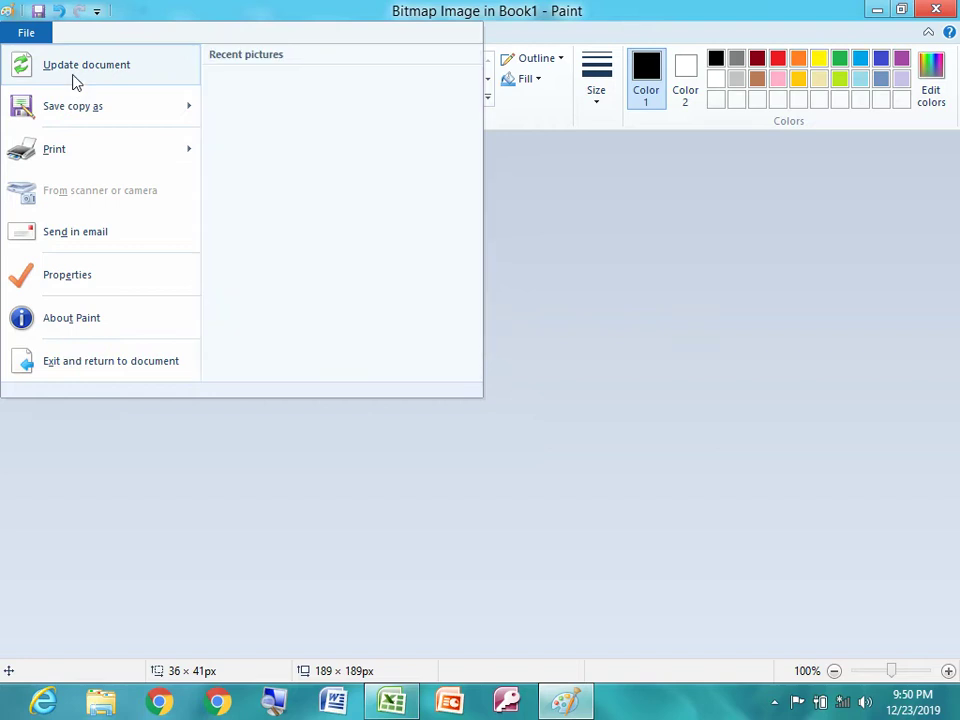
{"action": "left_click", "coordinate": [72, 80]}
{"action": "left_click", "coordinate": [945, 9]}
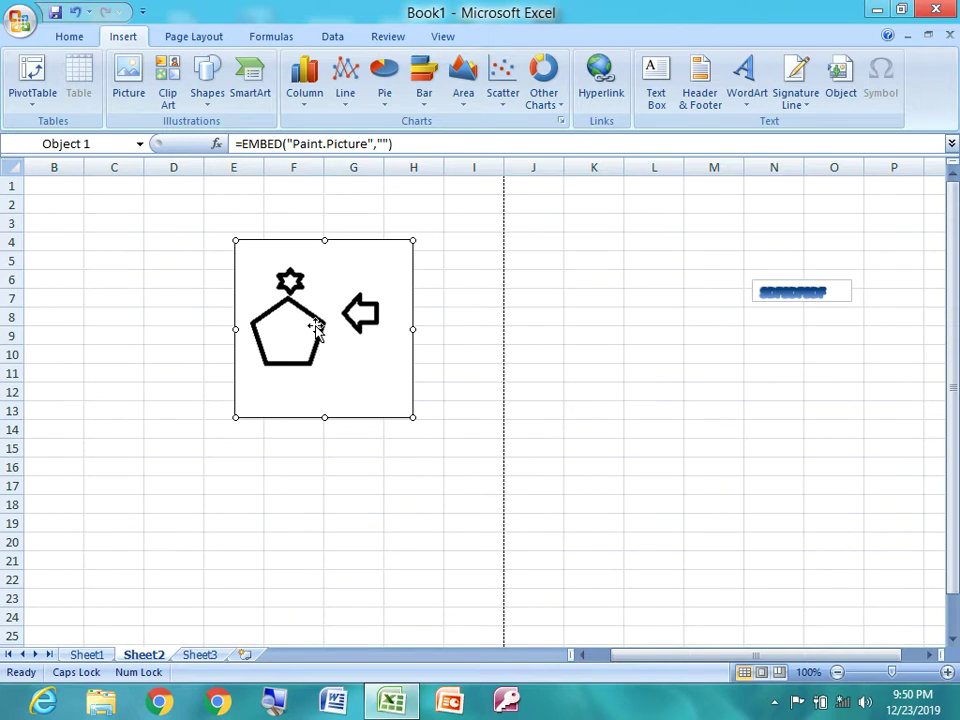
- From Insert > Object, choose Create from File and browse the Documents library for a source file
{"action": "left_click", "coordinate": [840, 80]}
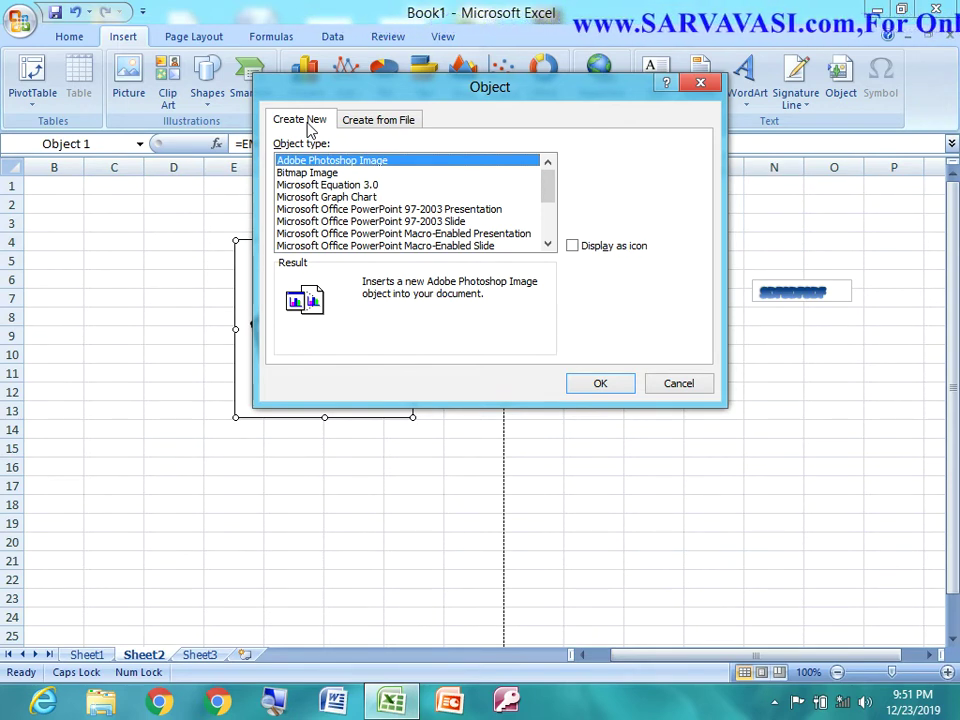
{"action": "left_click", "coordinate": [374, 124]}
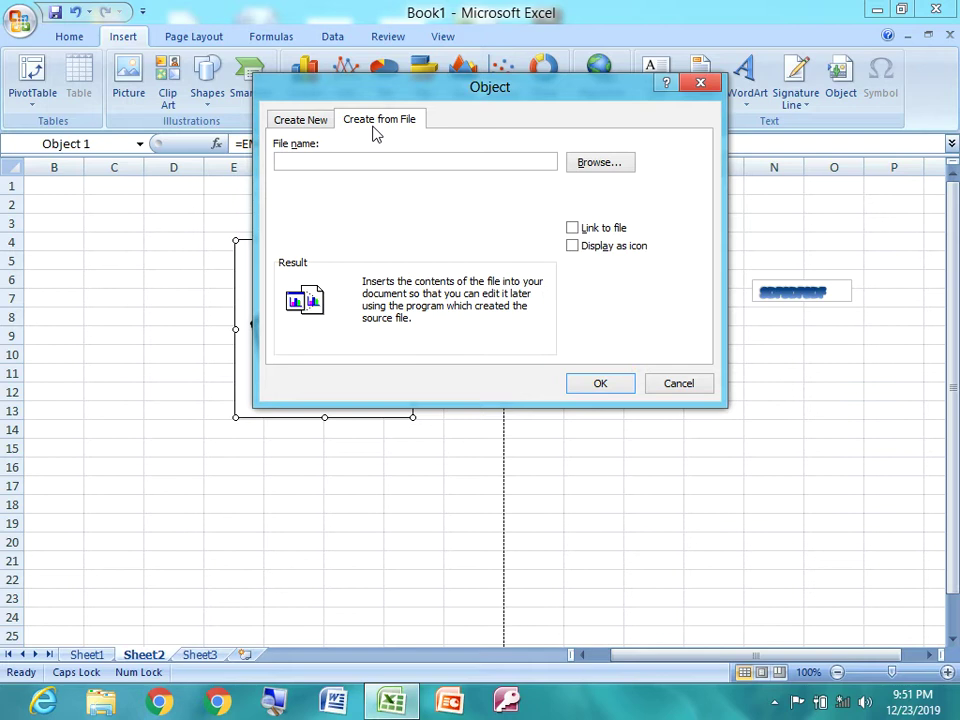
{"action": "left_click", "coordinate": [596, 166]}
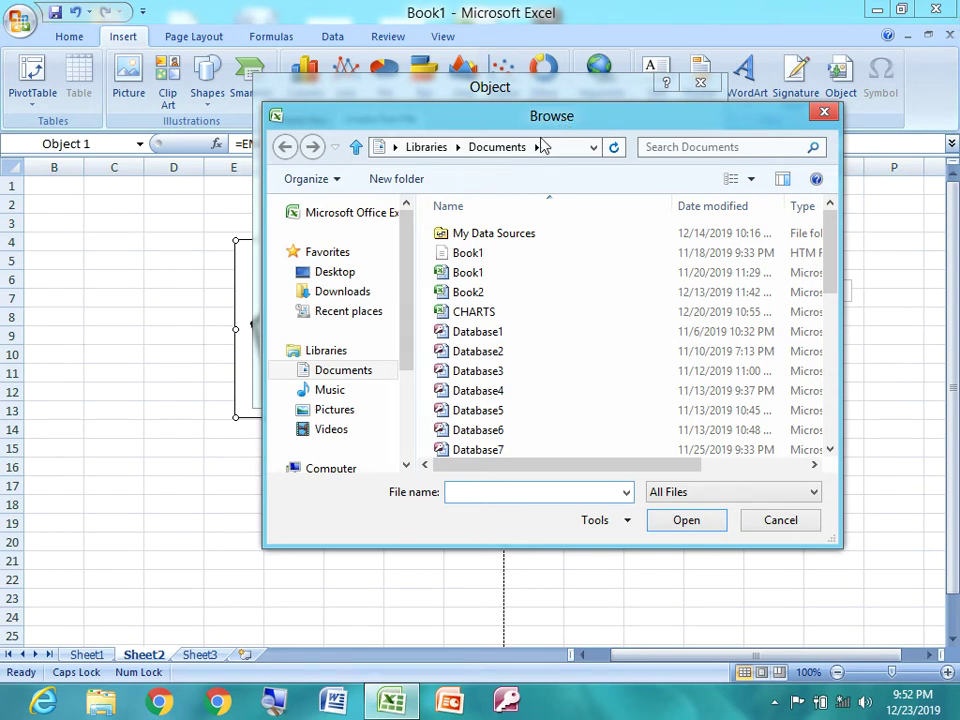
- Pick HAPPY NEW YEAR 2020 from the Desktop as the source file and tick Link to file
{"action": "left_click", "coordinate": [334, 272]}
{"action": "left_click", "coordinate": [536, 297]}
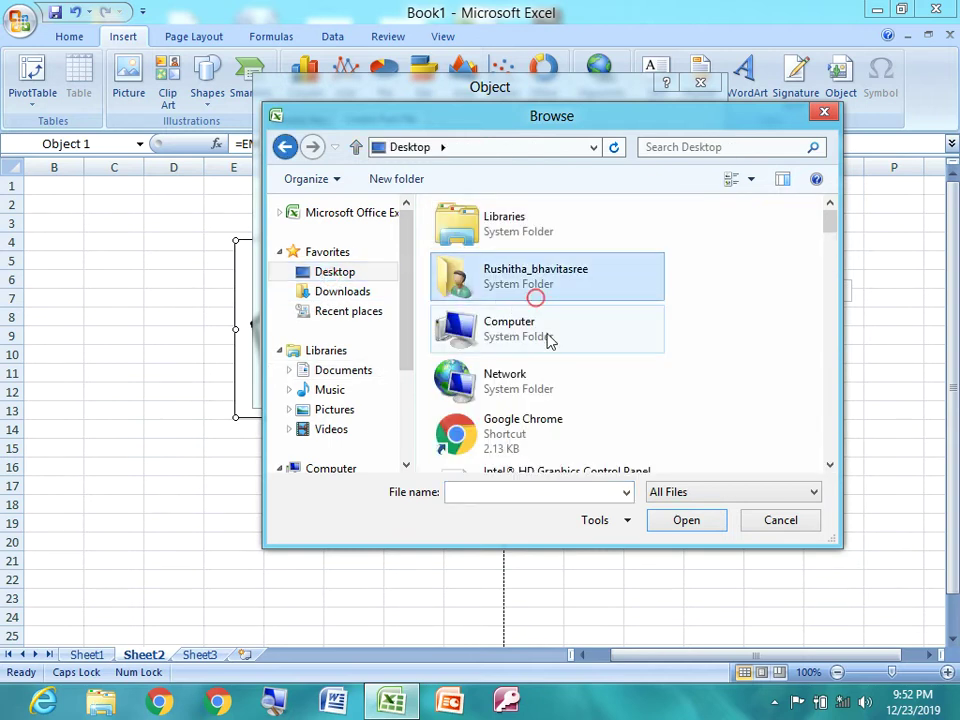
{"action": "scroll", "coordinate": [550, 343], "scroll_direction": "down", "scroll_amount": 5}
{"action": "scroll", "coordinate": [557, 349], "scroll_direction": "down", "scroll_amount": 3}
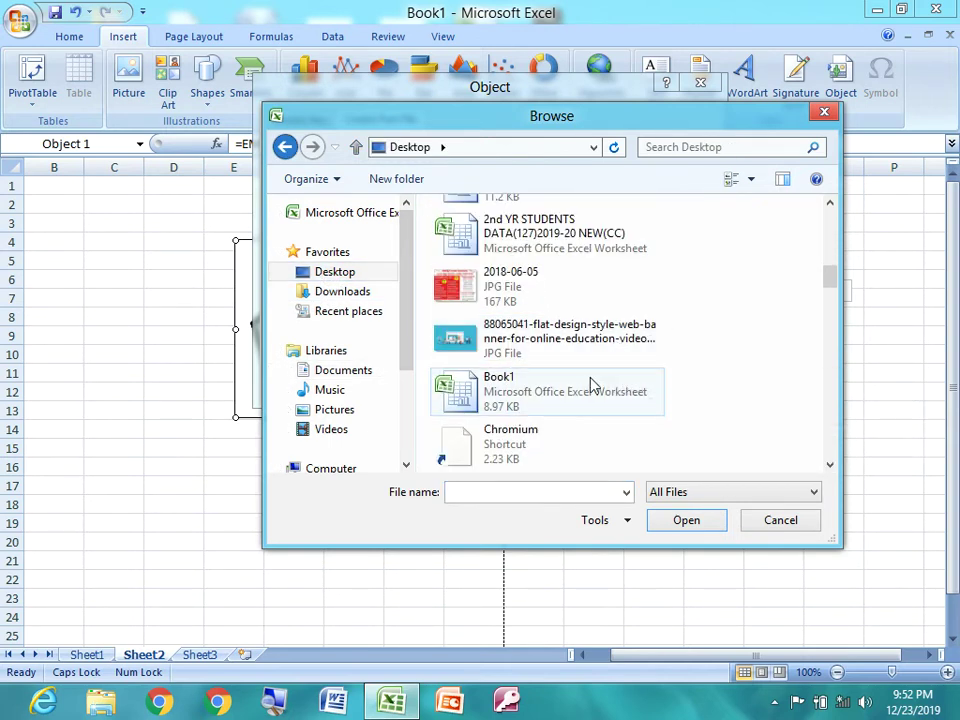
{"action": "left_click", "coordinate": [543, 405]}
{"action": "scroll", "coordinate": [578, 407], "scroll_direction": "down", "scroll_amount": 3}
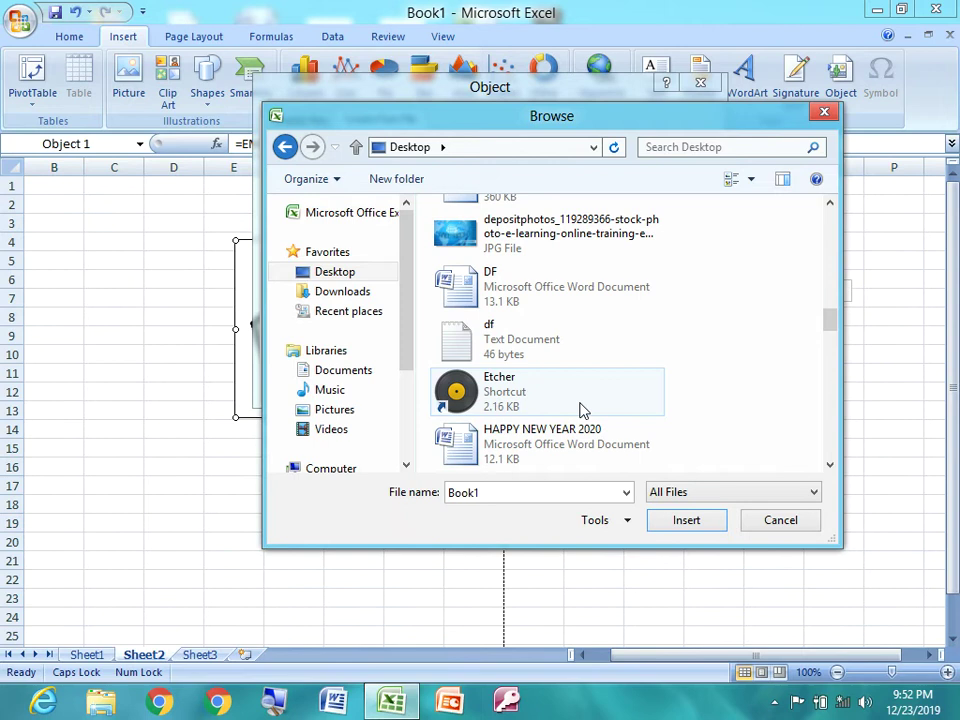
{"action": "scroll", "coordinate": [600, 412], "scroll_direction": "down", "scroll_amount": 2}
{"action": "left_click", "coordinate": [600, 289]}
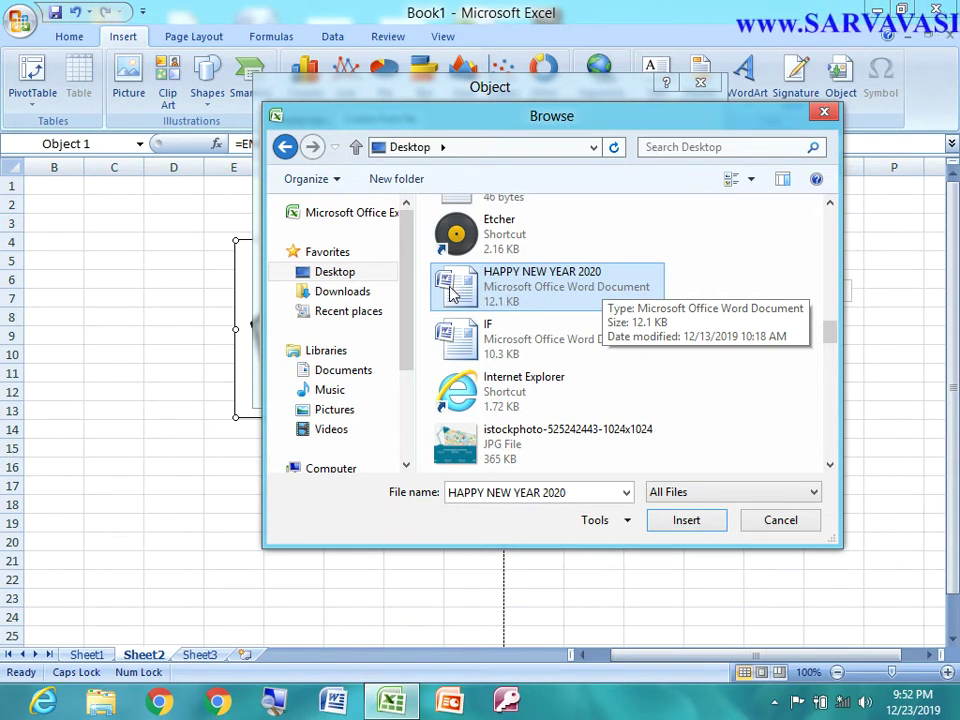
{"action": "left_click", "coordinate": [690, 521]}
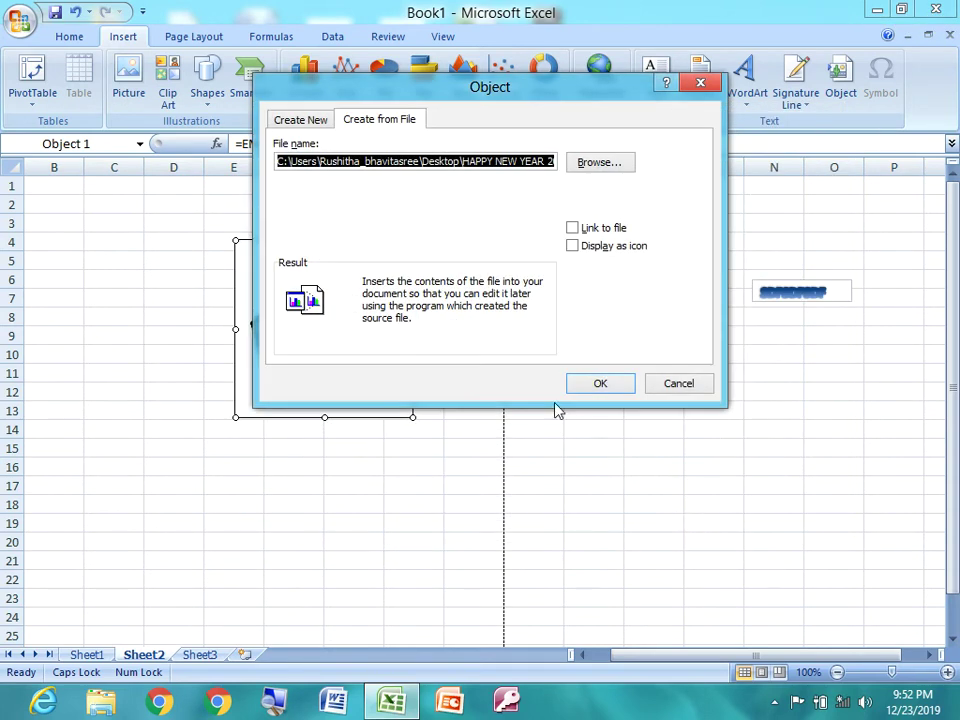
{"action": "left_click", "coordinate": [573, 229]}
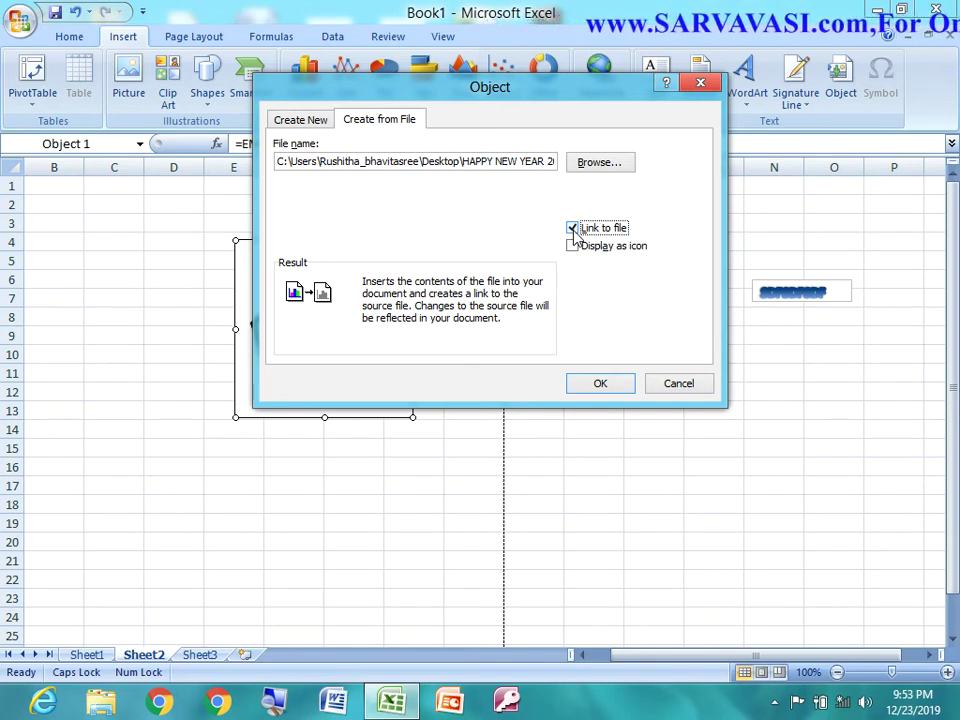
- Insert the linked HAPPY NEW YEAR 2020 letter and scroll to view its subject, body and sender lines
{"action": "left_click", "coordinate": [597, 385]}
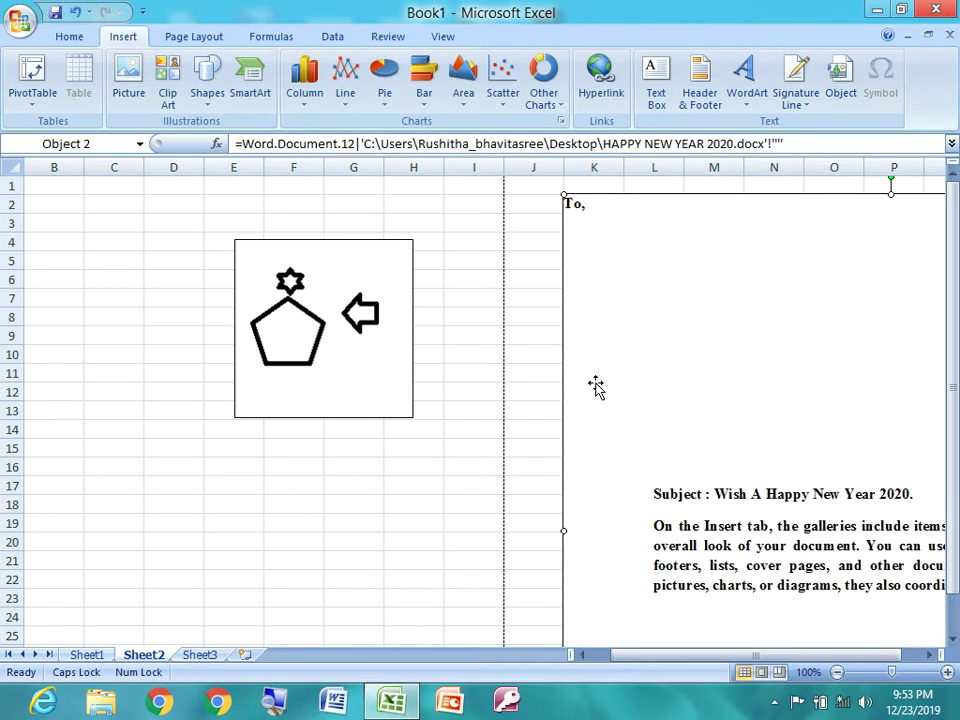
{"action": "left_click_drag", "start_coordinate": [698, 656], "coordinate": [715, 656]}
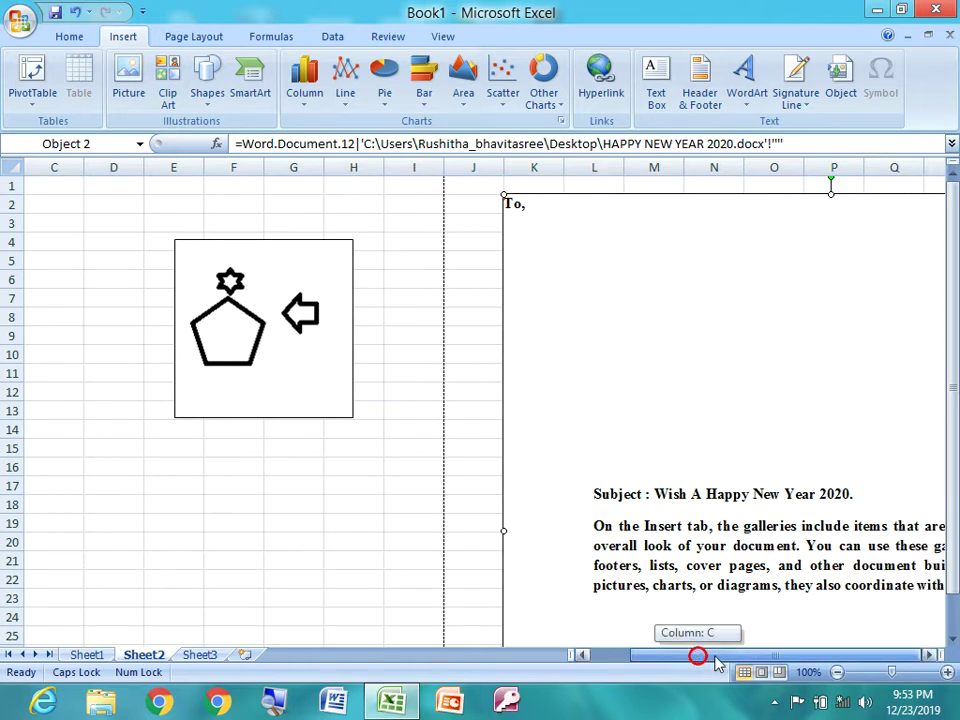
{"action": "left_click_drag", "start_coordinate": [789, 662], "coordinate": [841, 662]}
{"action": "left_click", "coordinate": [929, 655]}
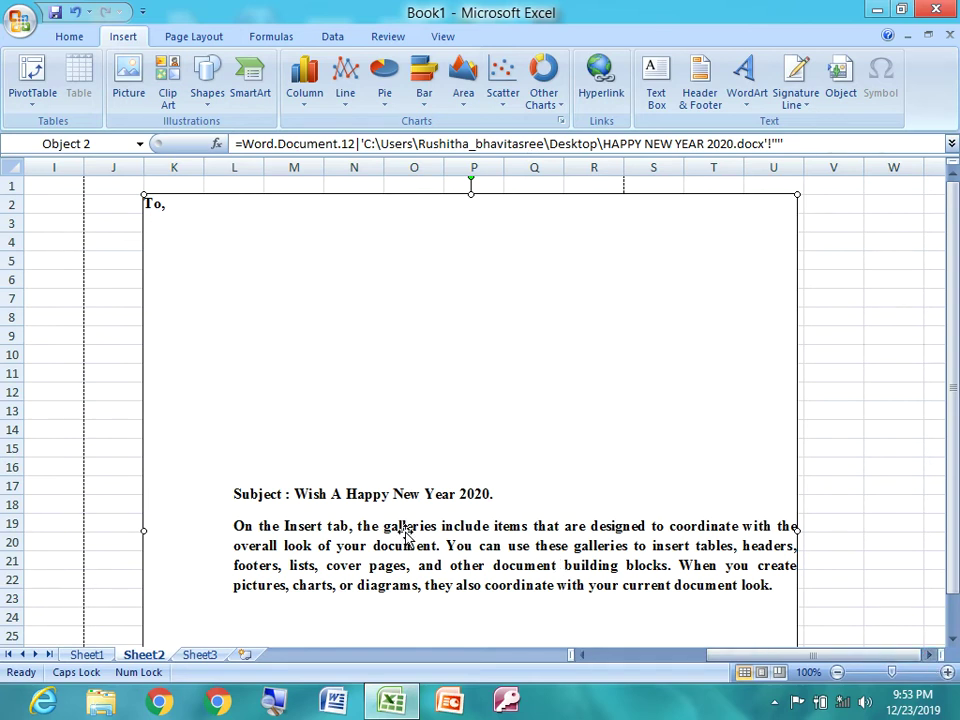
{"action": "scroll", "coordinate": [405, 537], "scroll_direction": "down", "scroll_amount": 1}
{"action": "scroll", "coordinate": [405, 537], "scroll_direction": "down", "scroll_amount": 1}
{"action": "scroll", "coordinate": [405, 537], "scroll_direction": "down", "scroll_amount": 3}
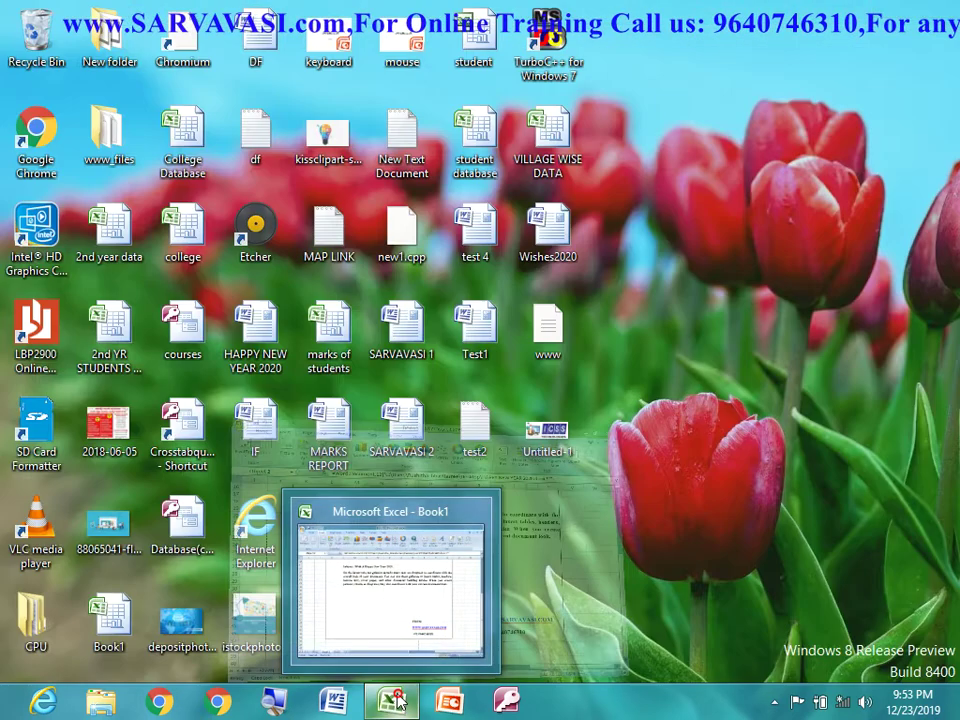
- Minimize Excel to reveal the desktop with the HAPPY NEW YEAR 2020 document
{"action": "left_click", "coordinate": [393, 700]}
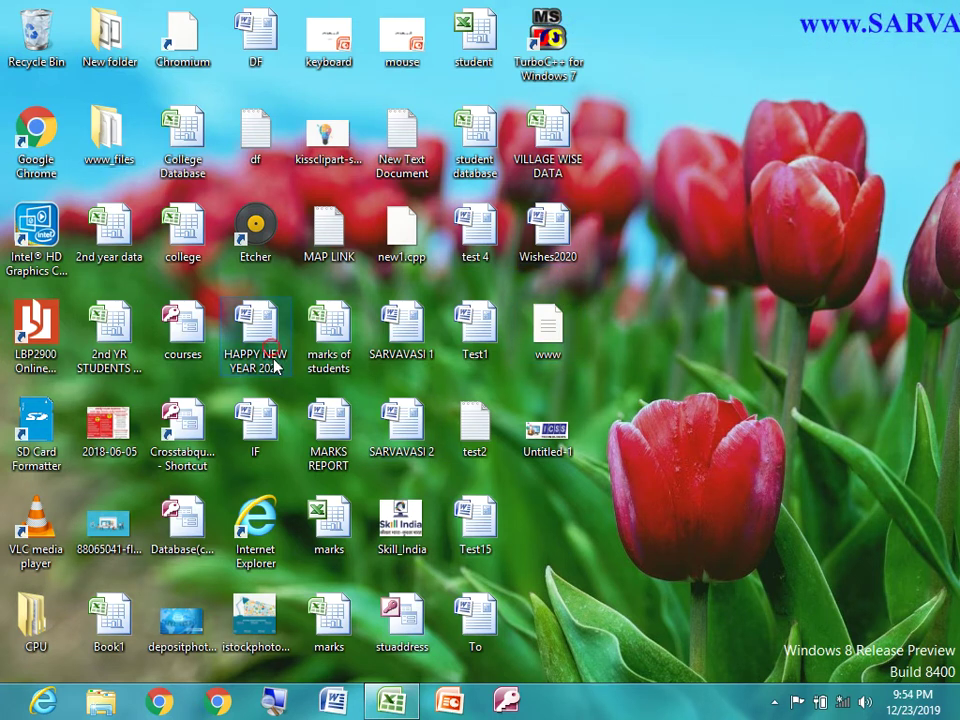
{"action": "mouse_move", "coordinate": [255, 340]}
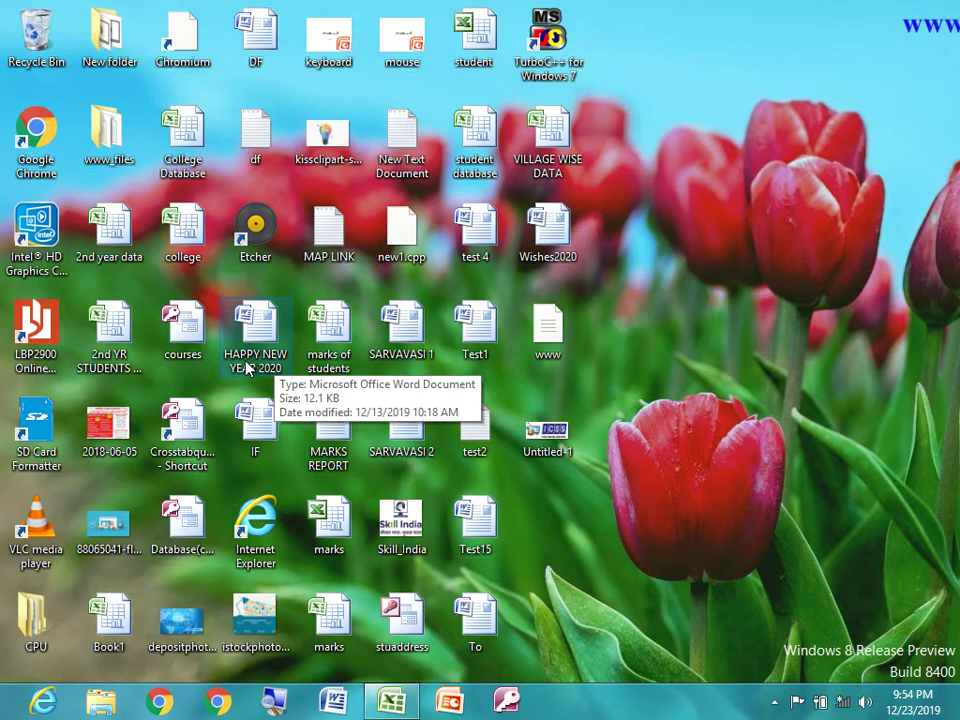
- Open HAPPY NEW YEAR 2020 in Word and replace the website line under FROM with the sender's name
{"action": "double_click", "coordinate": [266, 362]}
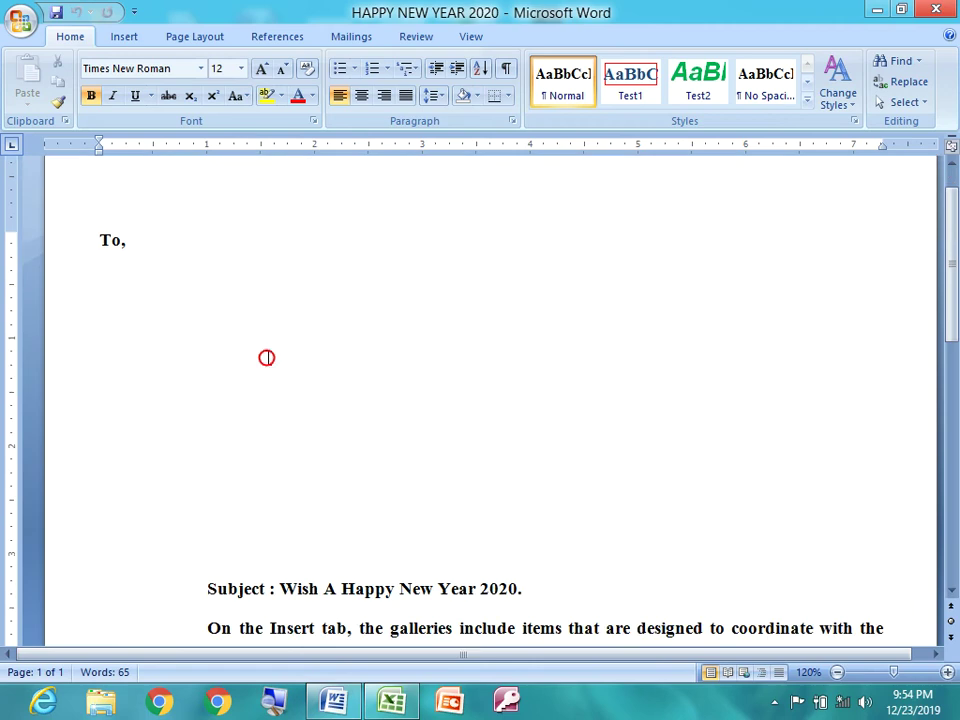
{"action": "scroll", "coordinate": [267, 358], "scroll_direction": "down", "scroll_amount": 3}
{"action": "scroll", "coordinate": [267, 358], "scroll_direction": "down", "scroll_amount": 1}
{"action": "scroll", "coordinate": [267, 358], "scroll_direction": "down", "scroll_amount": 1}
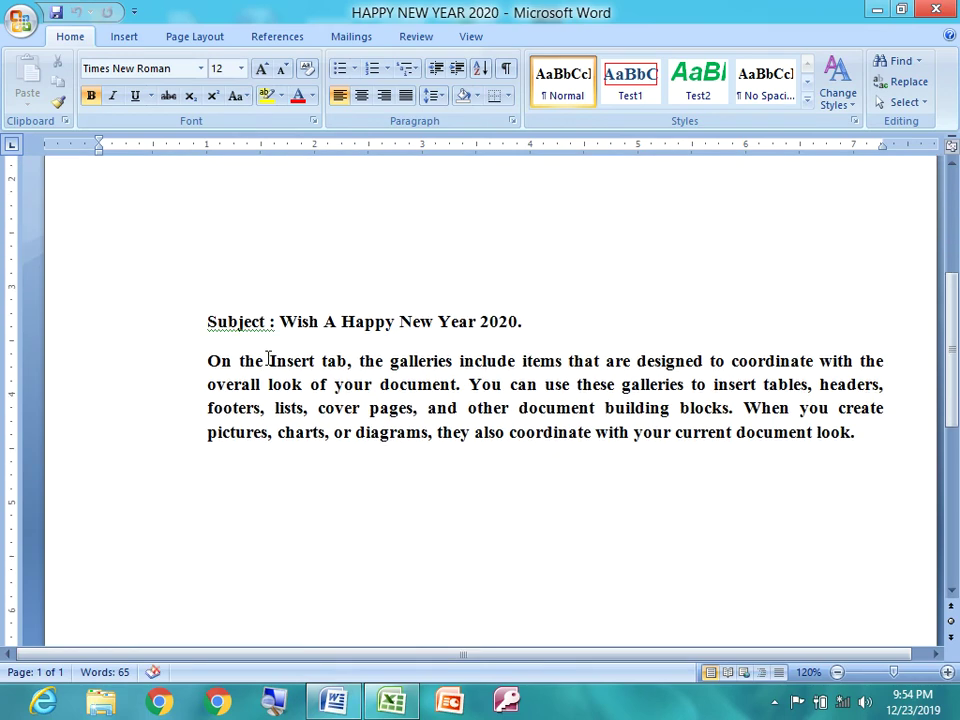
{"action": "scroll", "coordinate": [268, 358], "scroll_direction": "down", "scroll_amount": 3}
{"action": "scroll", "coordinate": [424, 386], "scroll_direction": "down", "scroll_amount": 1}
{"action": "left_click_drag", "start_coordinate": [641, 328], "coordinate": [852, 343]}
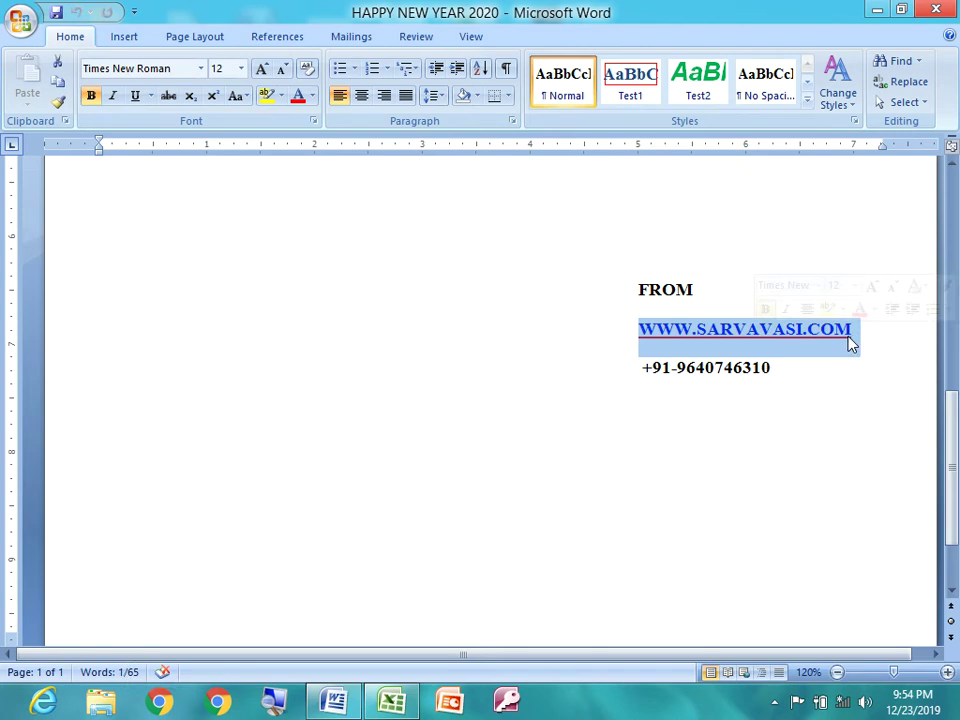
{"action": "type", "text": "KAR"}
{"action": "type", "text": "EDDU"}
{"action": "key", "text": "BackSpace"}
{"action": "type", "text": "Y"}
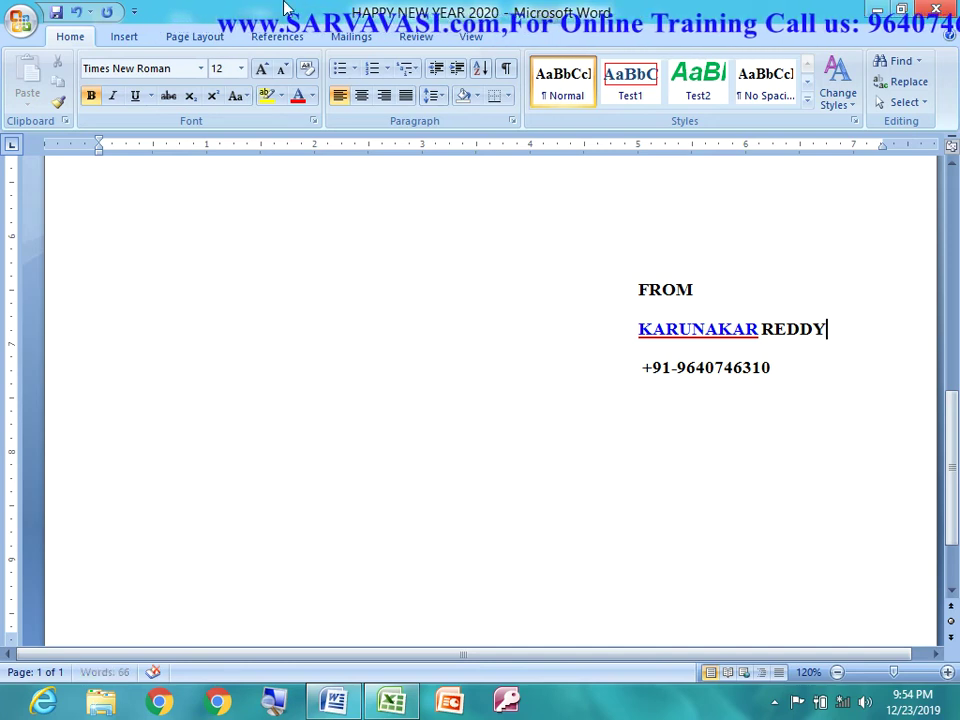
- Save the edited letter and close Word
{"action": "left_click", "coordinate": [20, 20]}
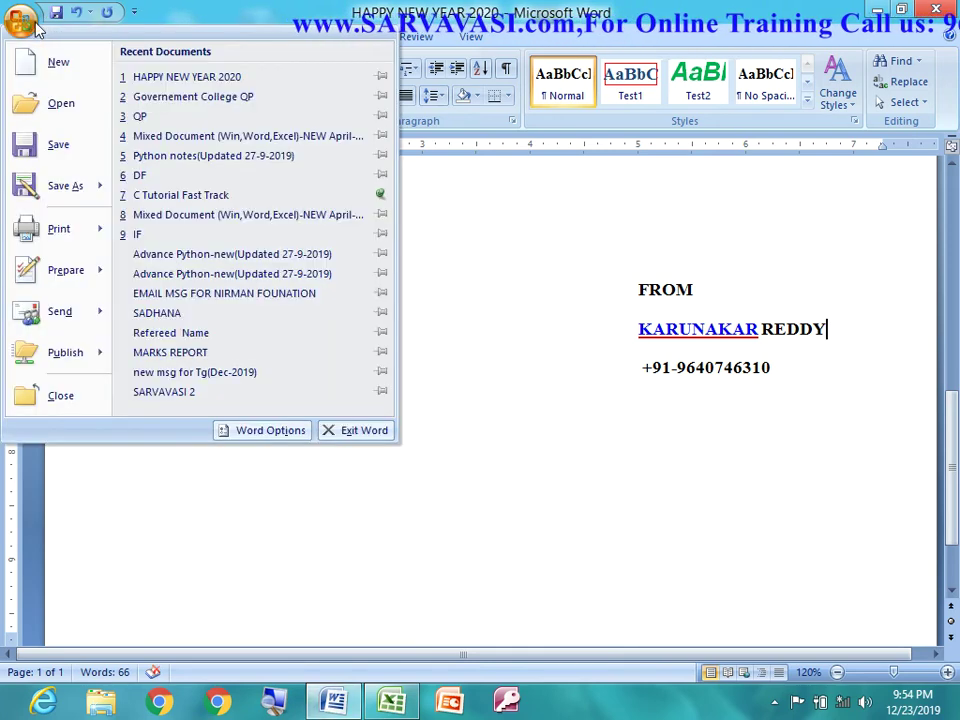
{"action": "left_click", "coordinate": [67, 156]}
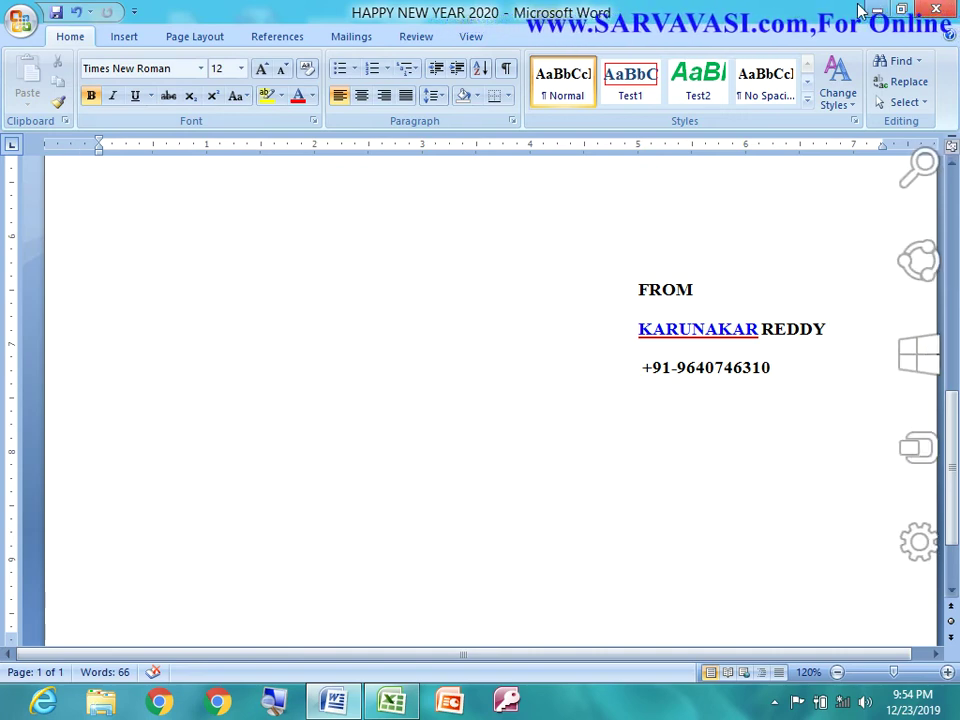
{"action": "left_click", "coordinate": [938, 12]}
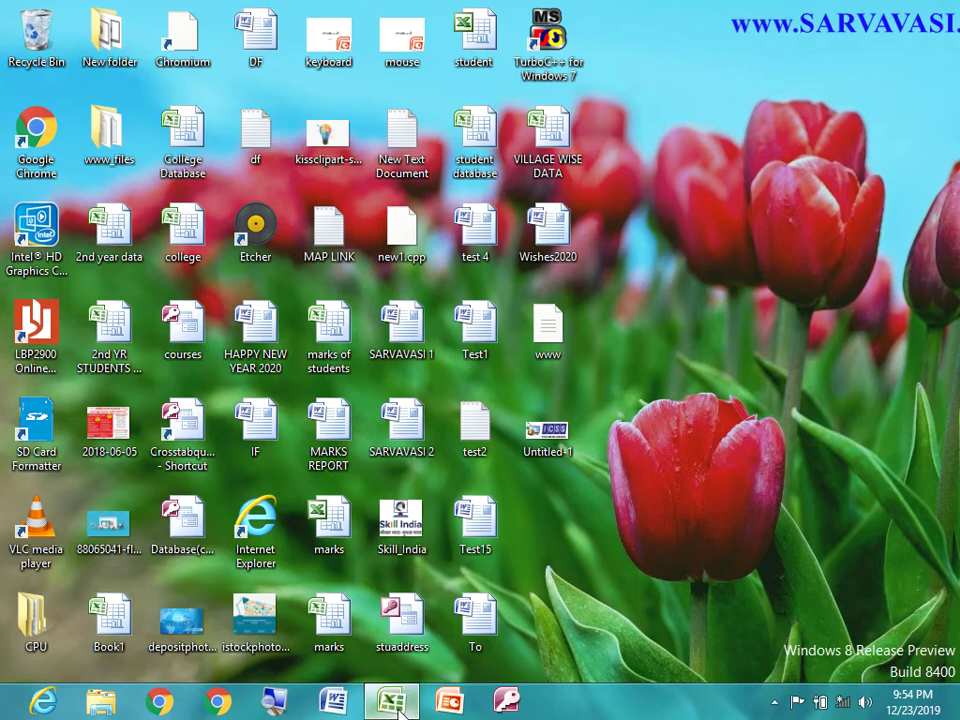
- Restore the Excel workbook and delete the linked letter object from Sheet2
{"action": "left_click", "coordinate": [398, 704]}
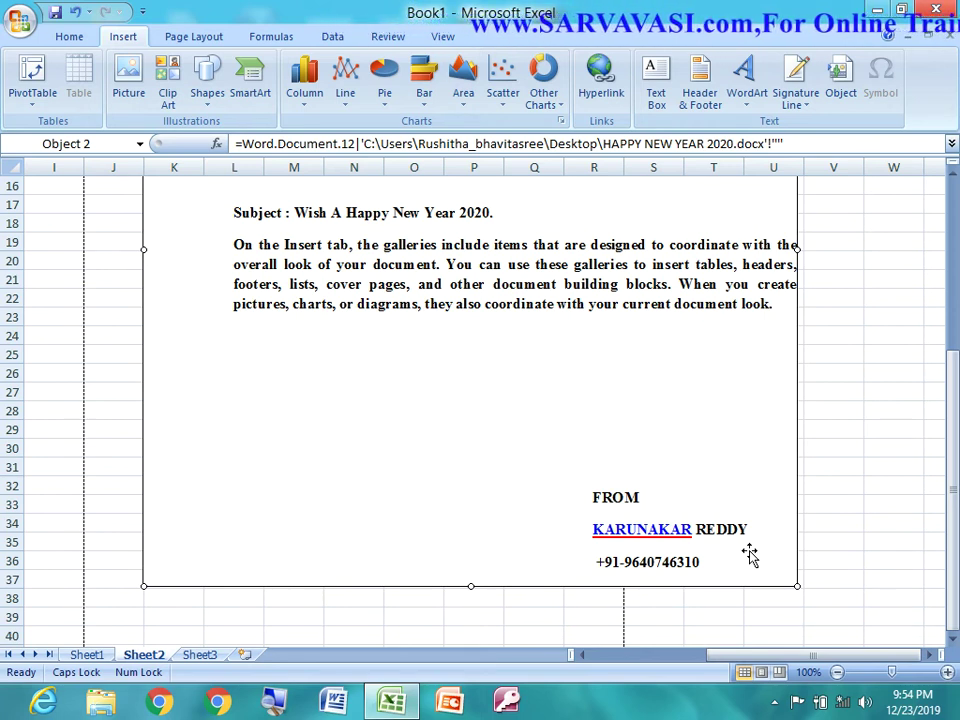
{"action": "key", "text": "Delete"}
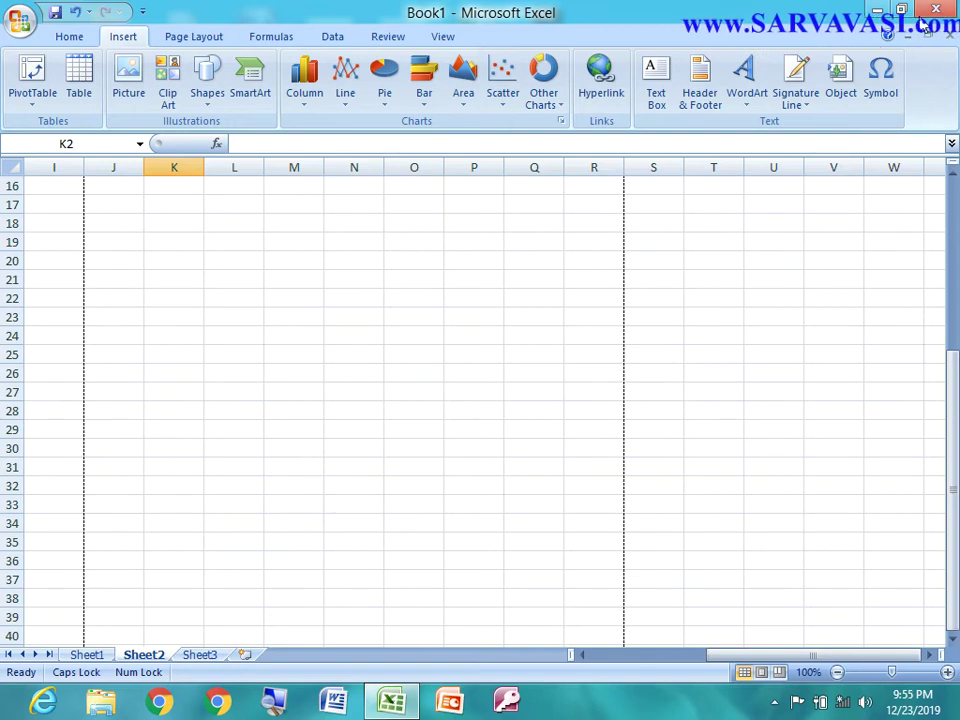
- Through Insert > Object > Create from File, browse to and choose the DF document
{"action": "left_click", "coordinate": [840, 80]}
{"action": "left_click", "coordinate": [392, 120]}
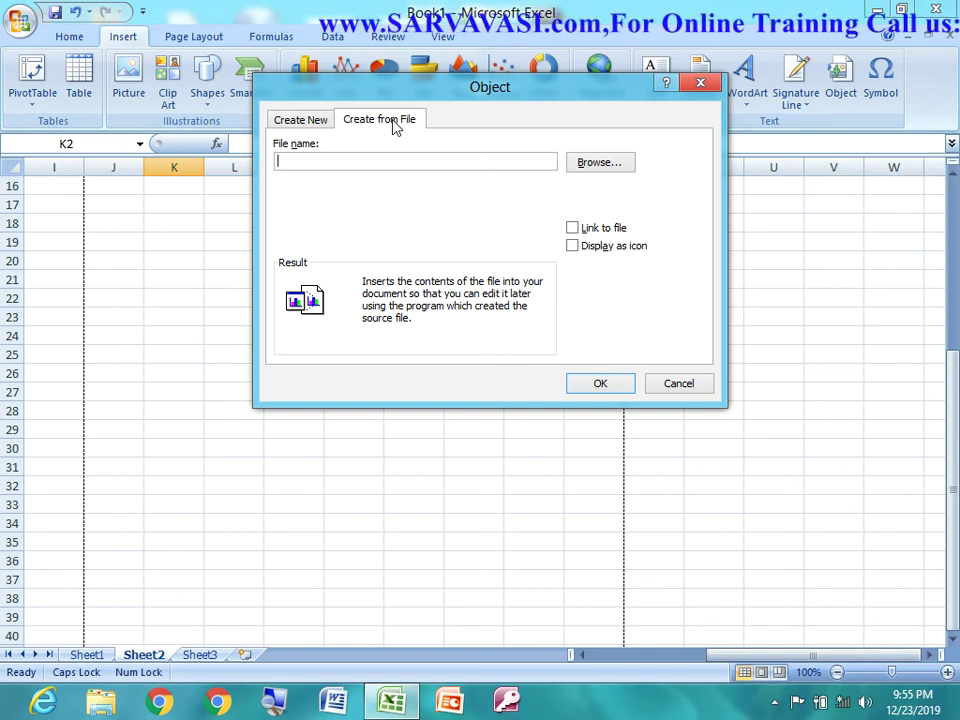
{"action": "left_click", "coordinate": [601, 166]}
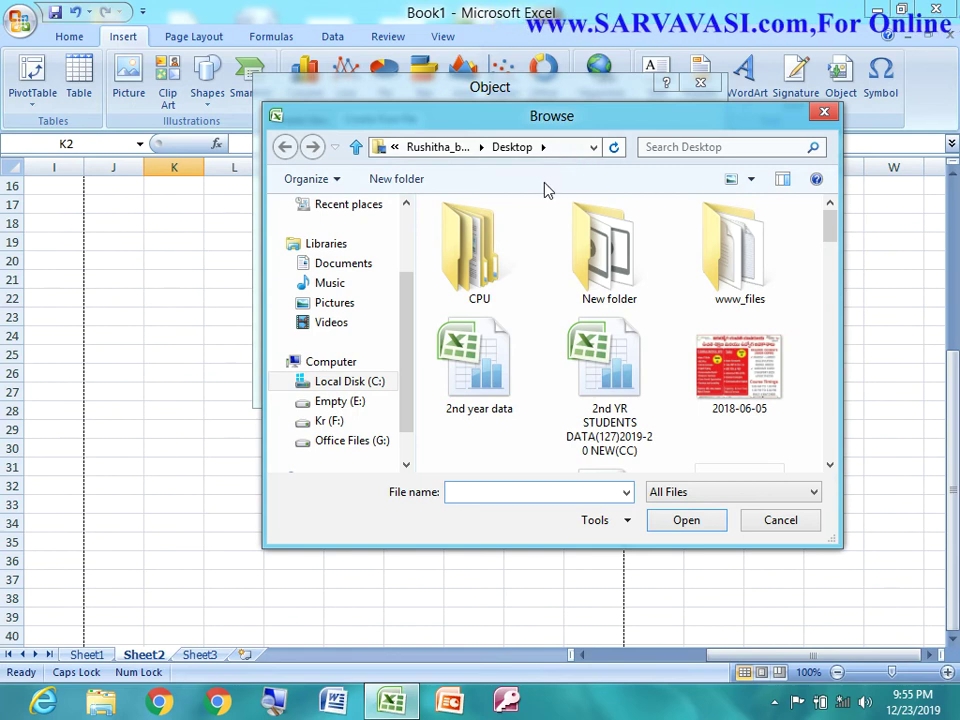
{"action": "scroll", "coordinate": [669, 397], "scroll_direction": "down", "scroll_amount": 3}
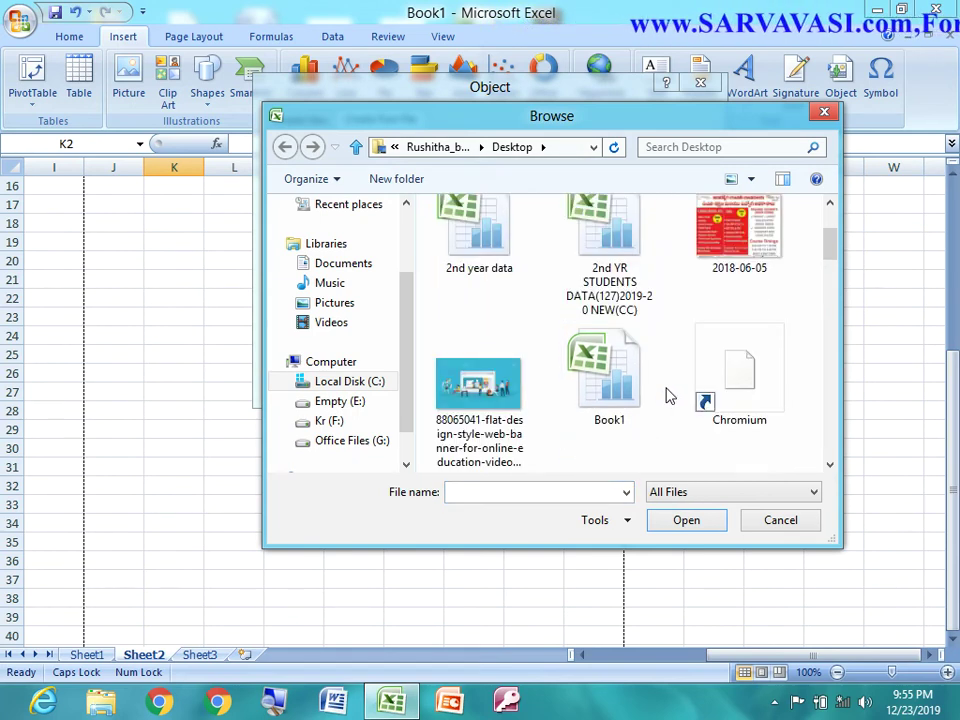
{"action": "scroll", "coordinate": [636, 380], "scroll_direction": "down", "scroll_amount": 2}
{"action": "scroll", "coordinate": [636, 390], "scroll_direction": "down", "scroll_amount": 3}
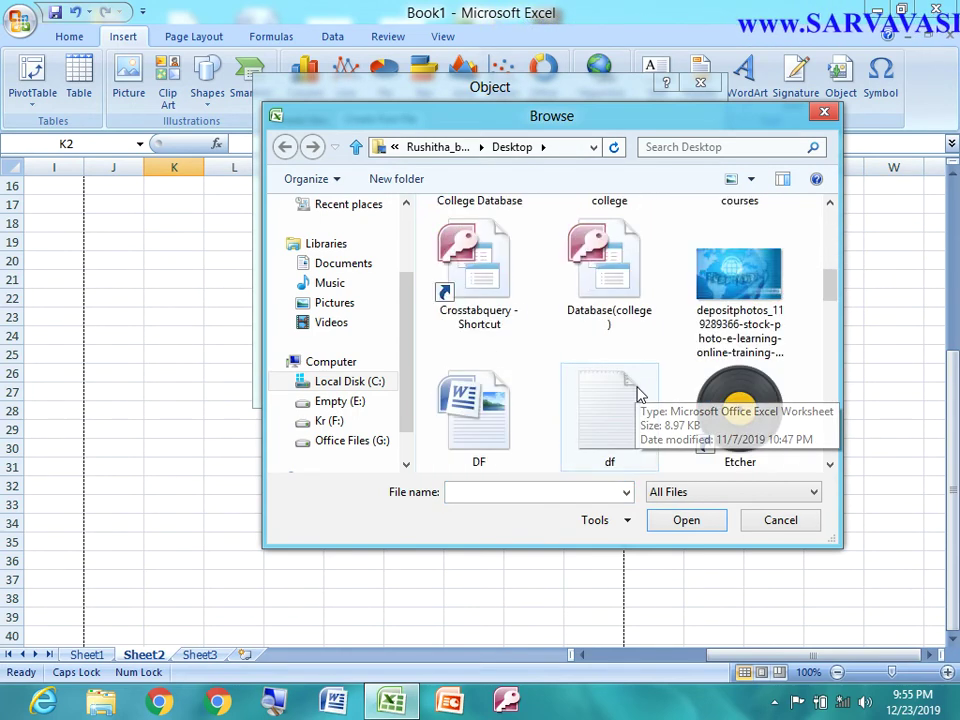
{"action": "scroll", "coordinate": [681, 403], "scroll_direction": "down", "scroll_amount": 3}
{"action": "left_click", "coordinate": [476, 326]}
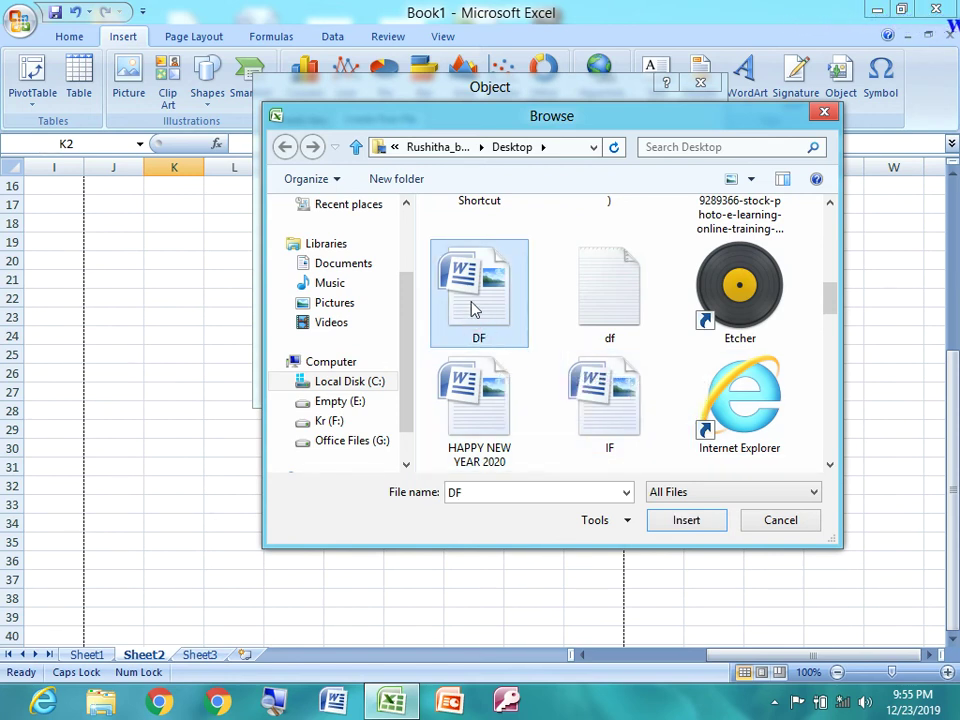
{"action": "left_click", "coordinate": [688, 521]}
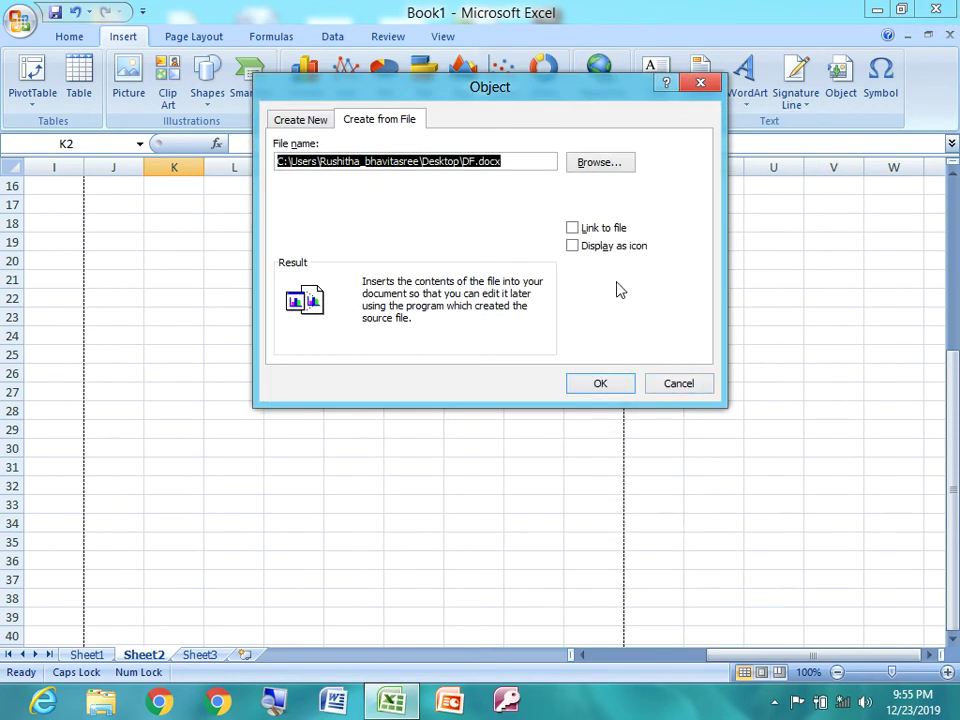
- Tick Link to file and insert DF.docx as a linked object on Sheet2
{"action": "left_click", "coordinate": [588, 230]}
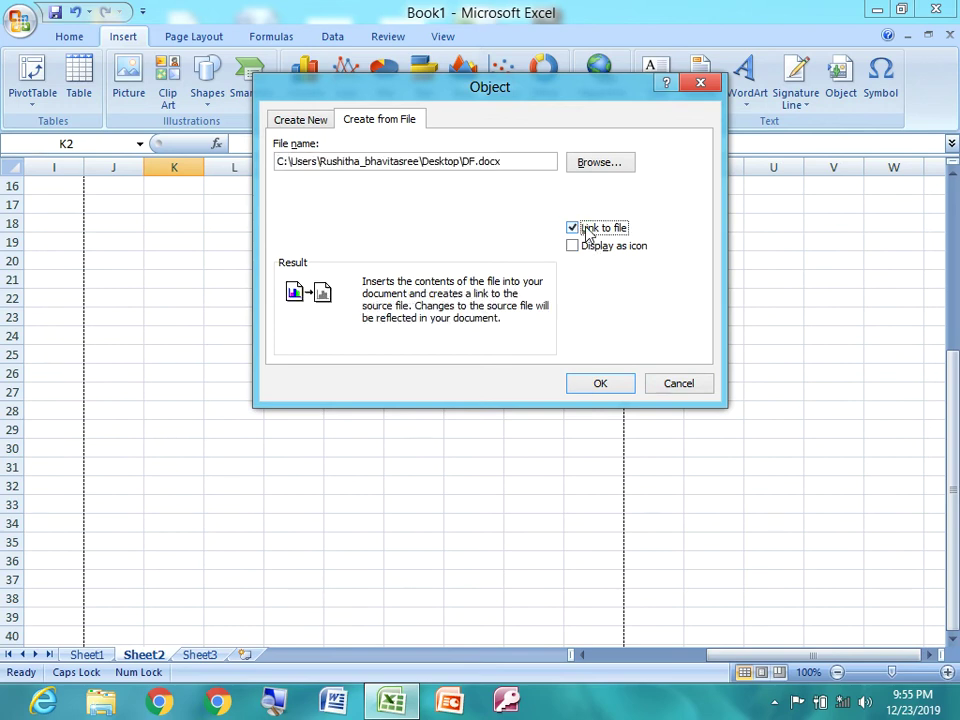
{"action": "left_click", "coordinate": [617, 386]}
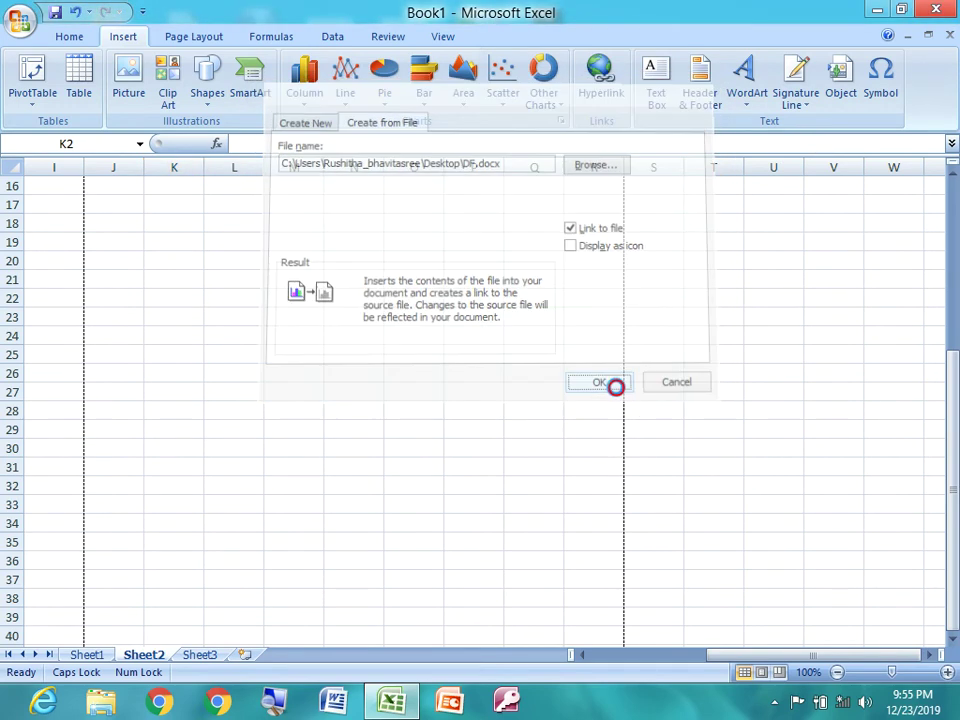
{"action": "scroll", "coordinate": [500, 424], "scroll_direction": "up", "scroll_amount": 2}
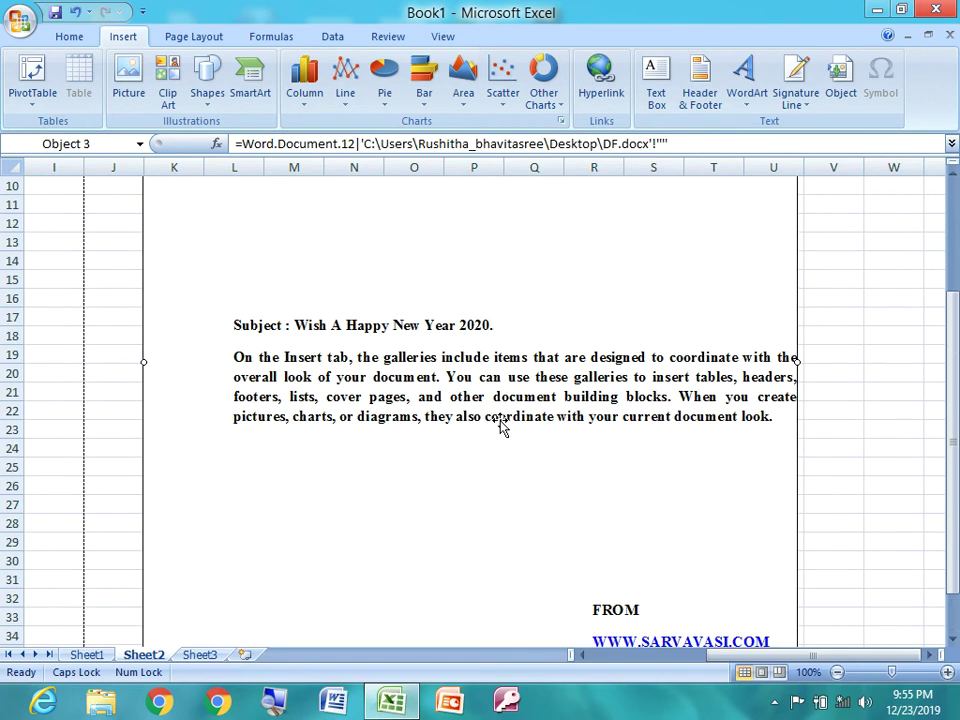
- Scroll Sheet2 back to row 1 and the top of the linked DF letter, then minimize Excel
{"action": "scroll", "coordinate": [500, 424], "scroll_direction": "up", "scroll_amount": 3}
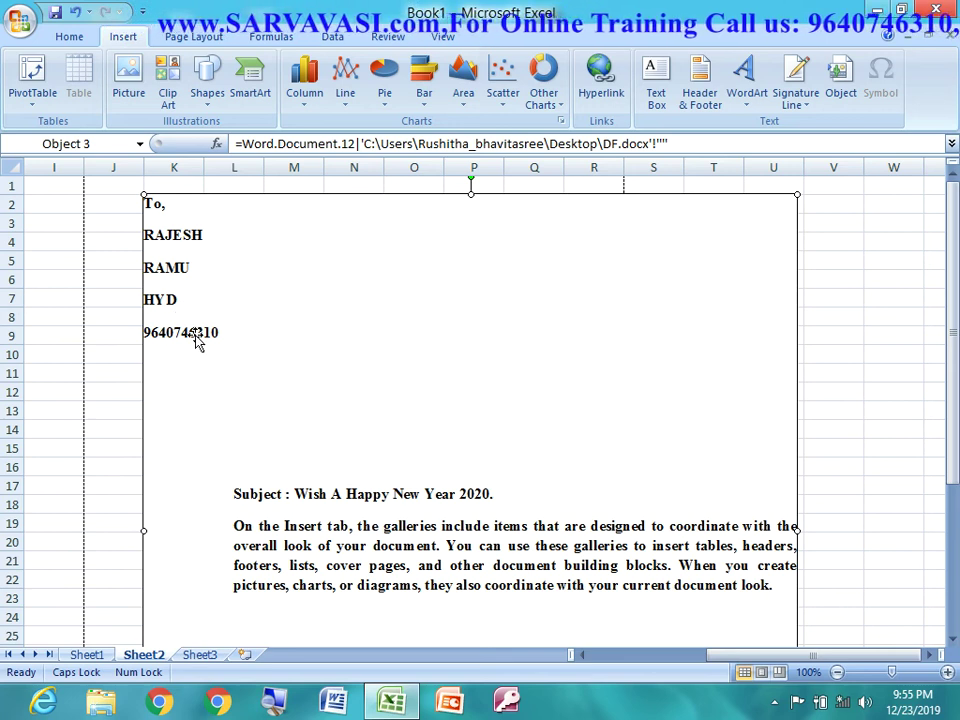
{"action": "scroll", "coordinate": [639, 482], "scroll_direction": "down", "scroll_amount": 1}
{"action": "scroll", "coordinate": [750, 557], "scroll_direction": "down", "scroll_amount": 3}
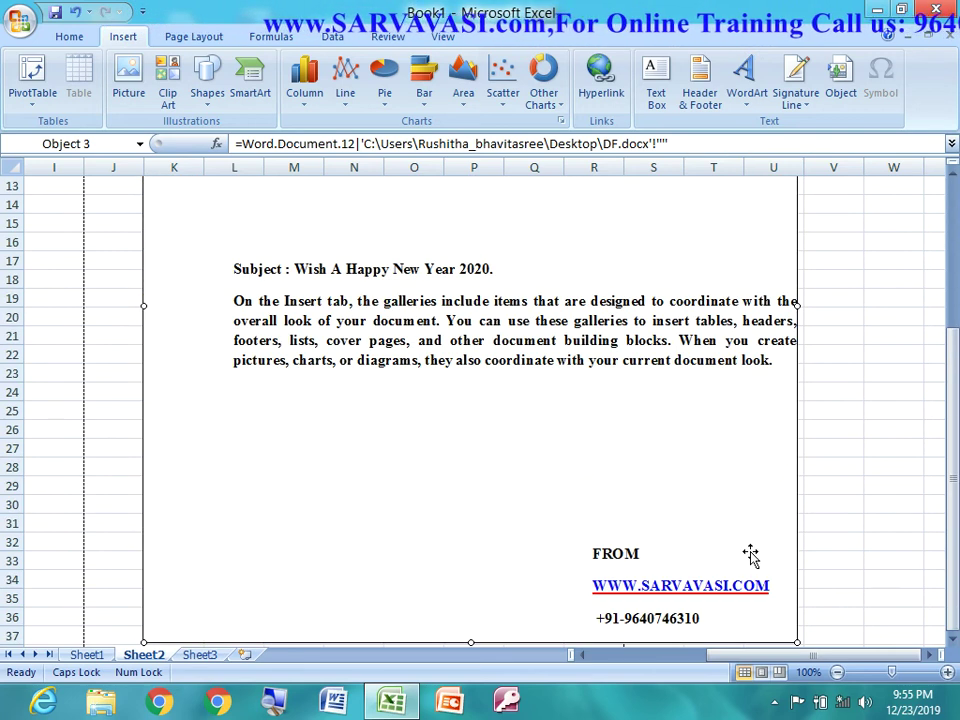
{"action": "scroll", "coordinate": [718, 579], "scroll_direction": "down", "scroll_amount": 1}
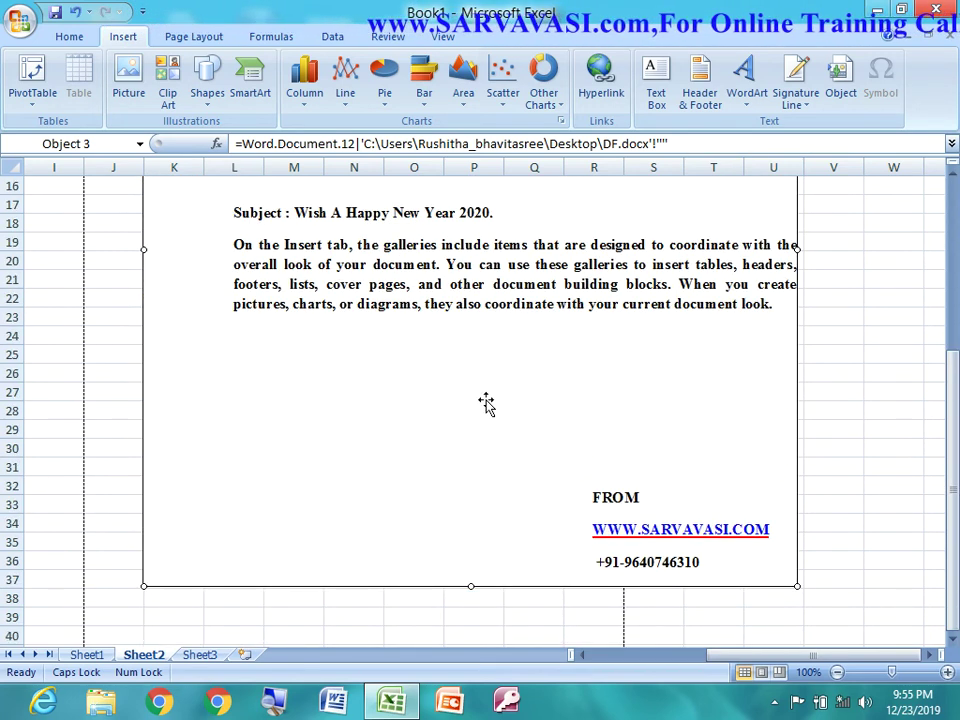
{"action": "scroll", "coordinate": [486, 403], "scroll_direction": "up", "scroll_amount": 4}
{"action": "scroll", "coordinate": [486, 403], "scroll_direction": "up", "scroll_amount": 1}
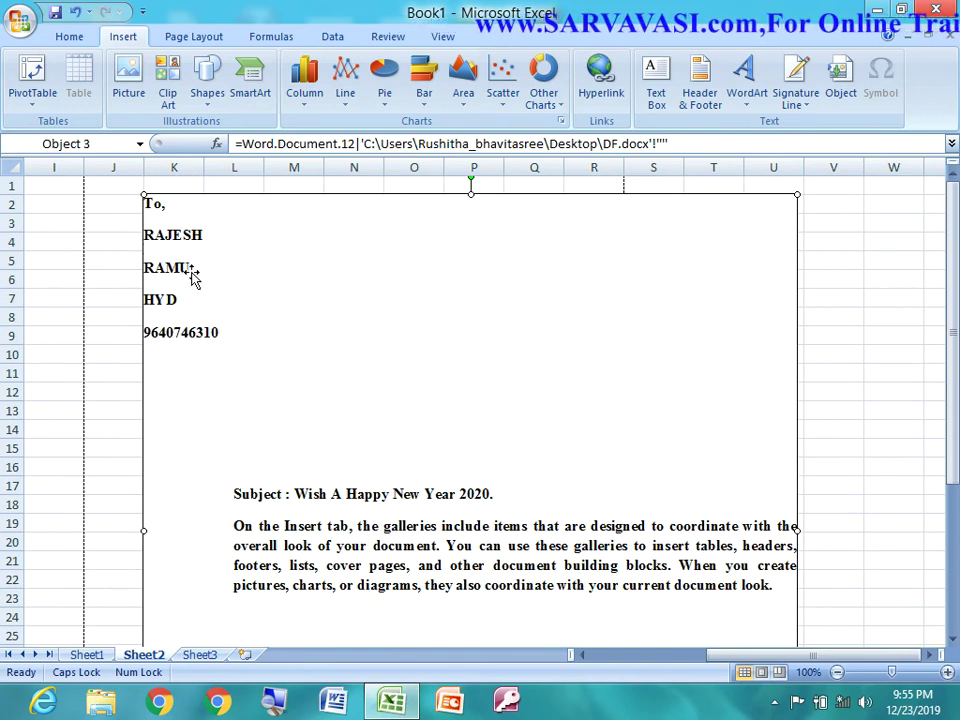
{"action": "scroll", "coordinate": [664, 514], "scroll_direction": "down", "scroll_amount": 2}
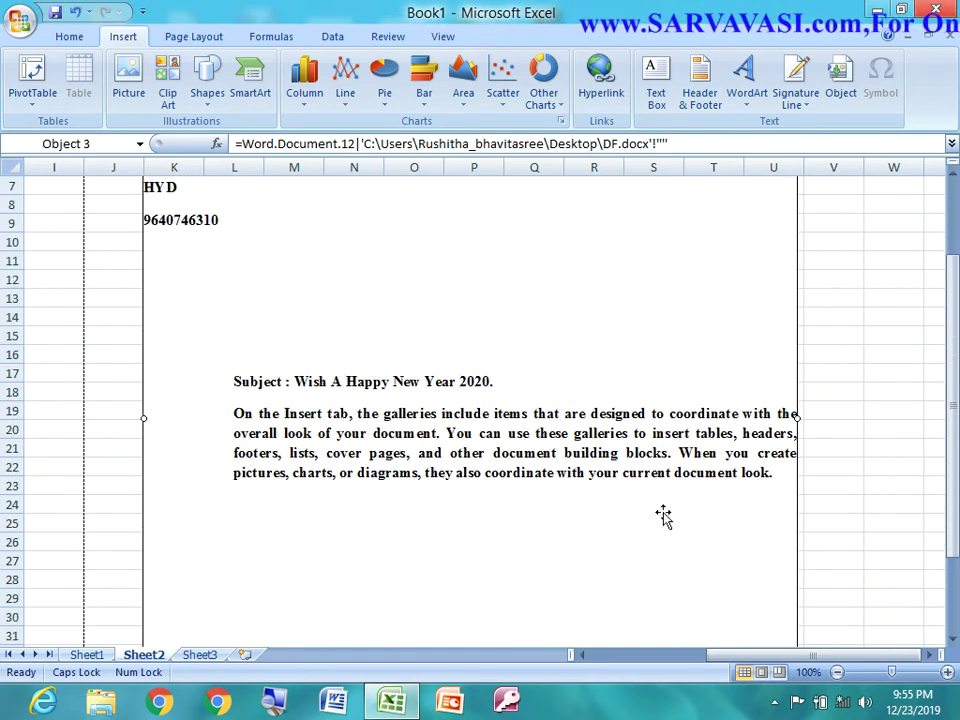
{"action": "scroll", "coordinate": [670, 518], "scroll_direction": "down", "scroll_amount": 4}
{"action": "scroll", "coordinate": [670, 518], "scroll_direction": "up", "scroll_amount": 5}
{"action": "scroll", "coordinate": [668, 514], "scroll_direction": "up", "scroll_amount": 1}
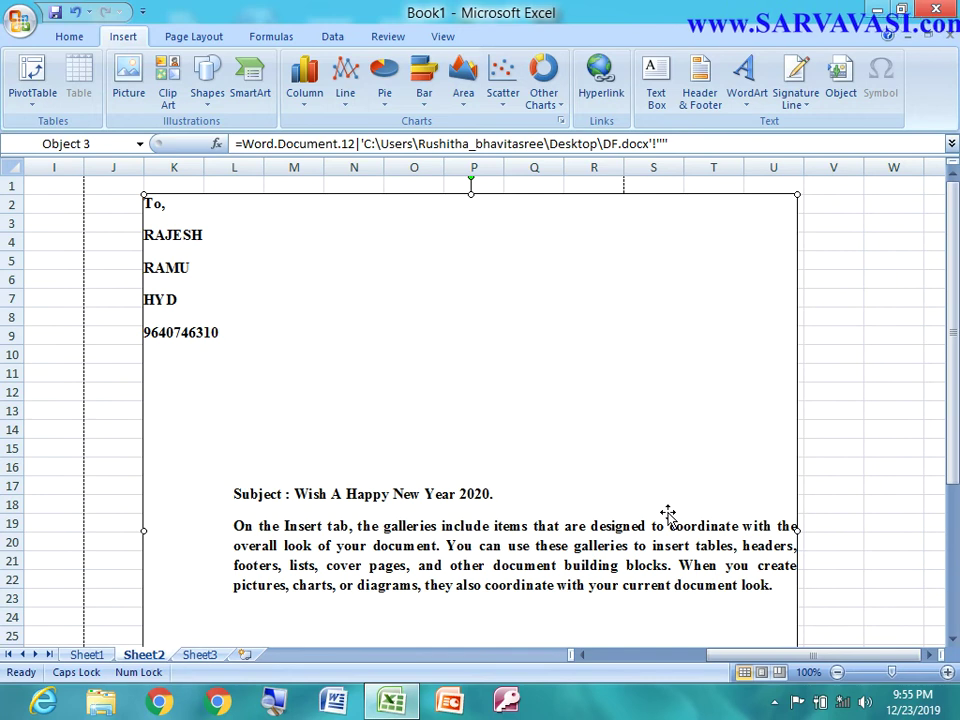
{"action": "left_click", "coordinate": [408, 708]}
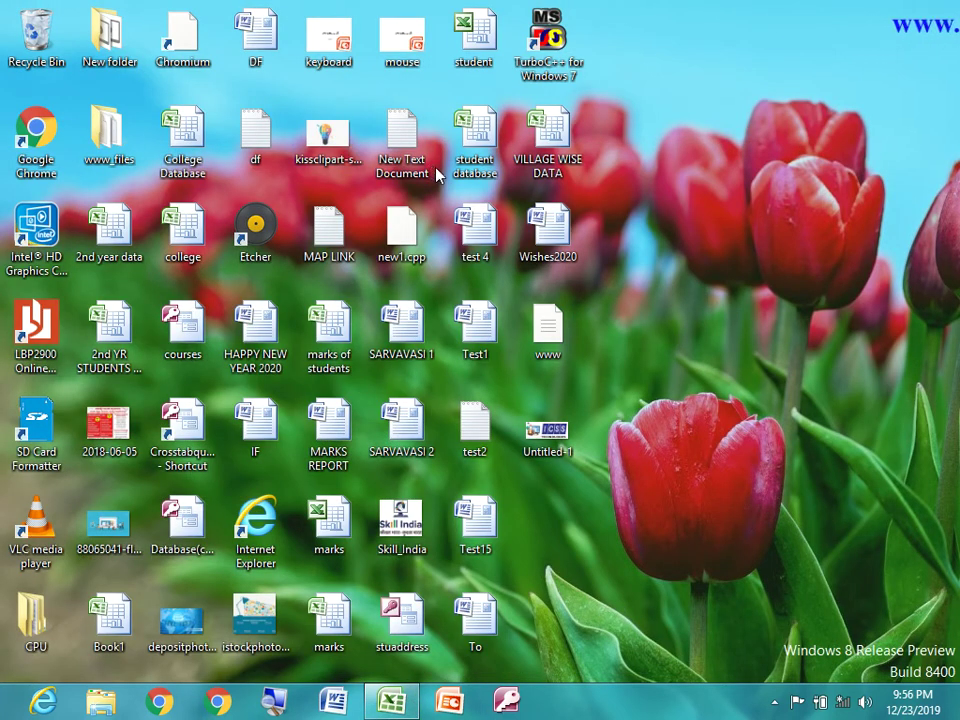
- Open the DF Word document from the desktop
{"action": "left_click", "coordinate": [265, 142]}
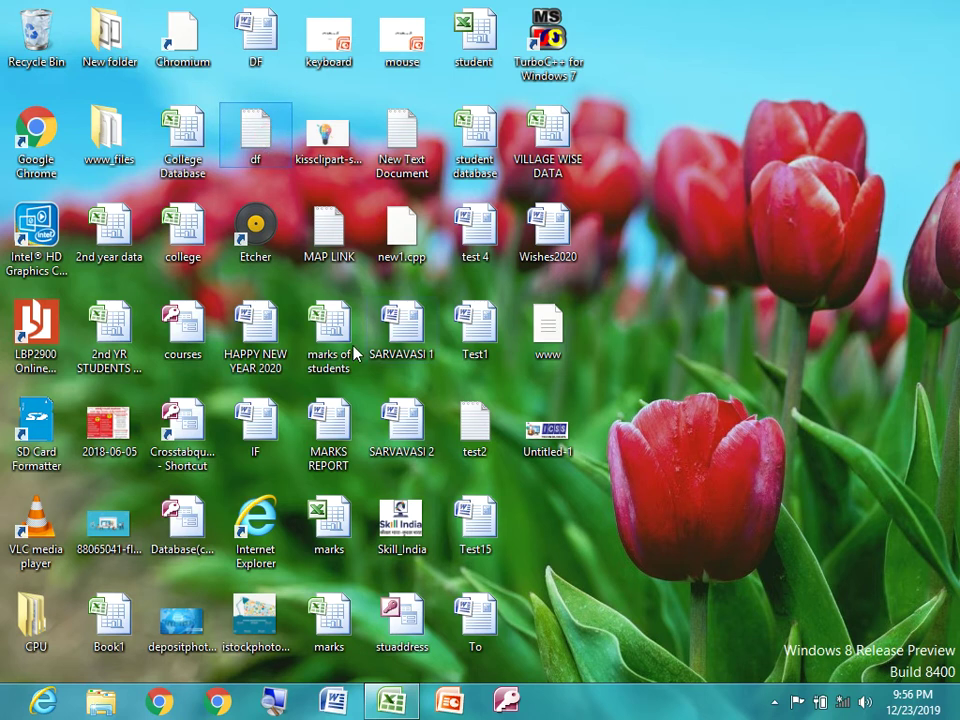
{"action": "left_click", "coordinate": [252, 58]}
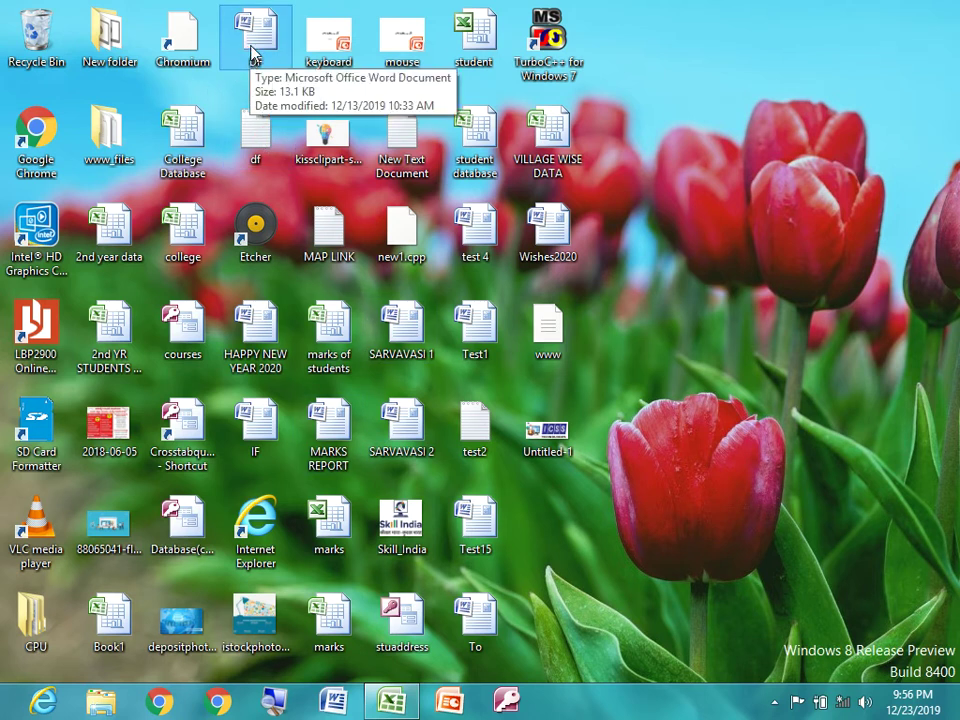
{"action": "double_click", "coordinate": [252, 55]}
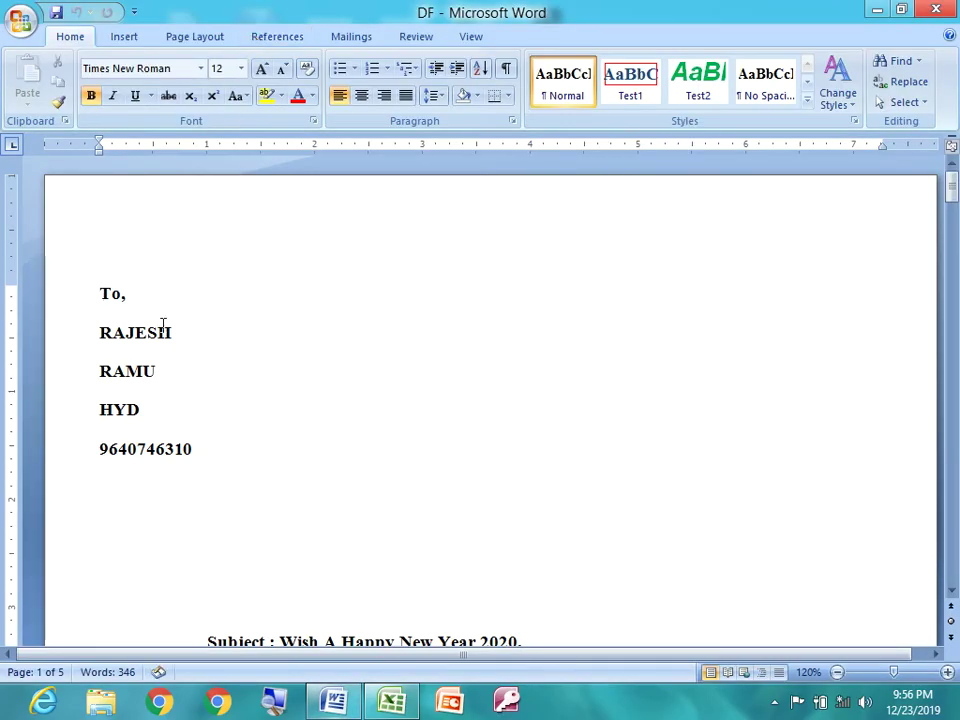
- Replace the two recipient name lines with a single new recipient name and close the letter
{"action": "double_click", "coordinate": [143, 332]}
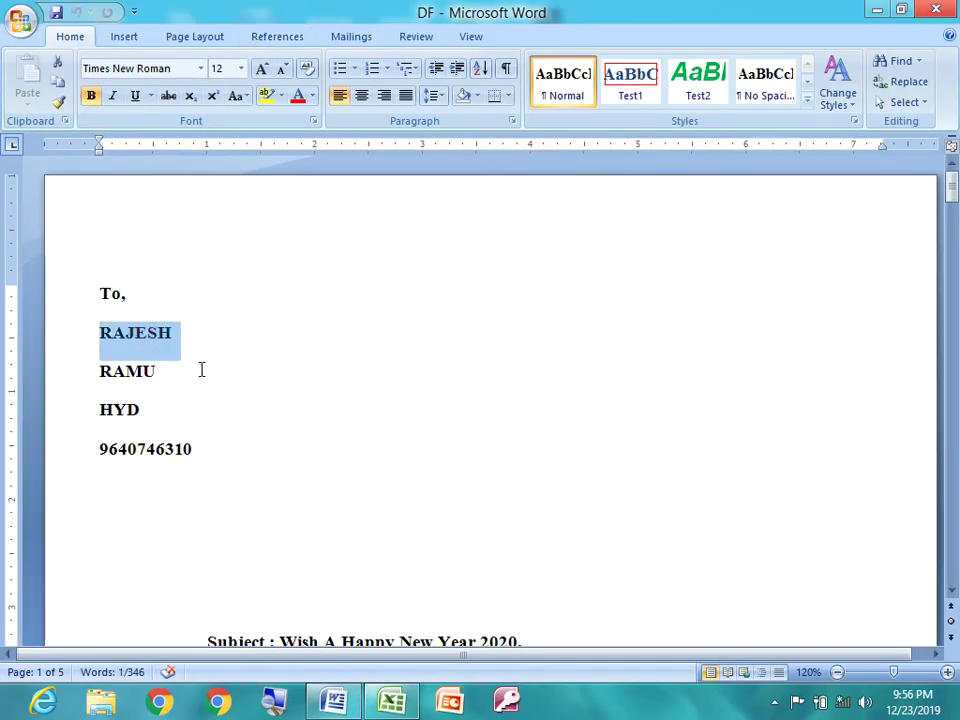
{"action": "key", "text": "Delete"}
{"action": "key", "text": "Delete"}
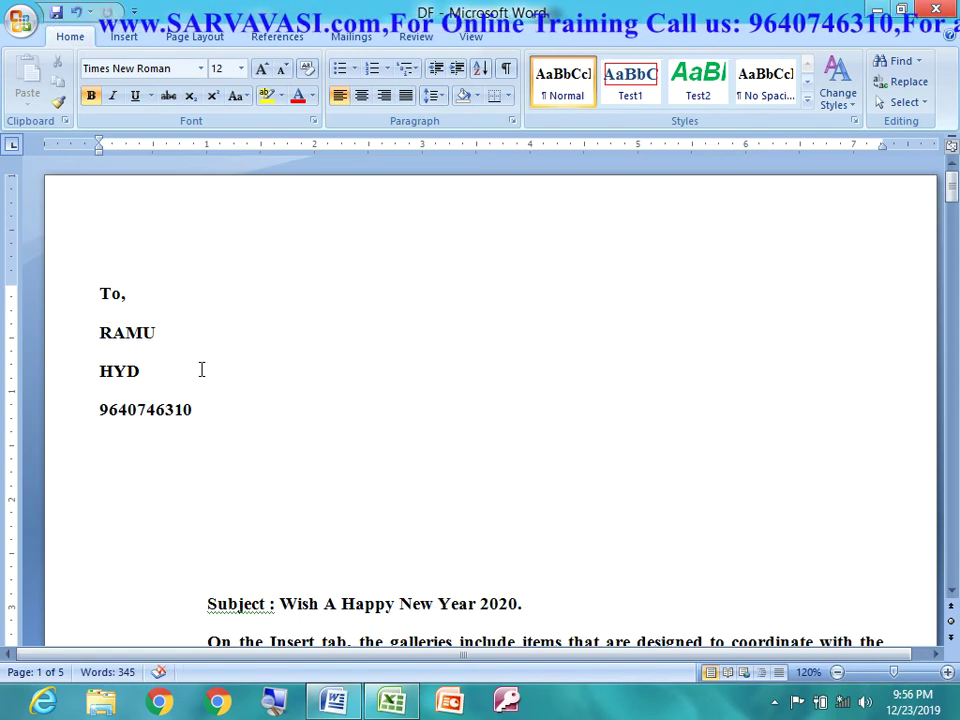
{"action": "key", "text": "shift+Down"}
{"action": "key", "text": "Delete"}
{"action": "key", "text": "Return"}
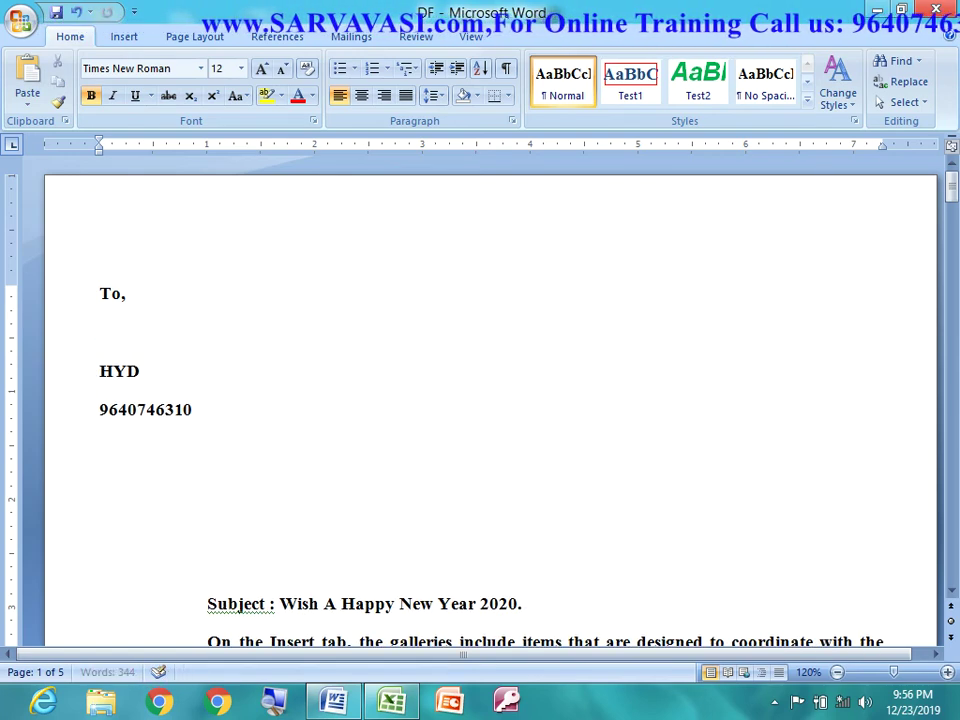
{"action": "type", "text": "j"}
{"action": "key", "text": "BackSpace"}
{"action": "type", "text": "Ja"}
{"action": "type", "text": "n"}
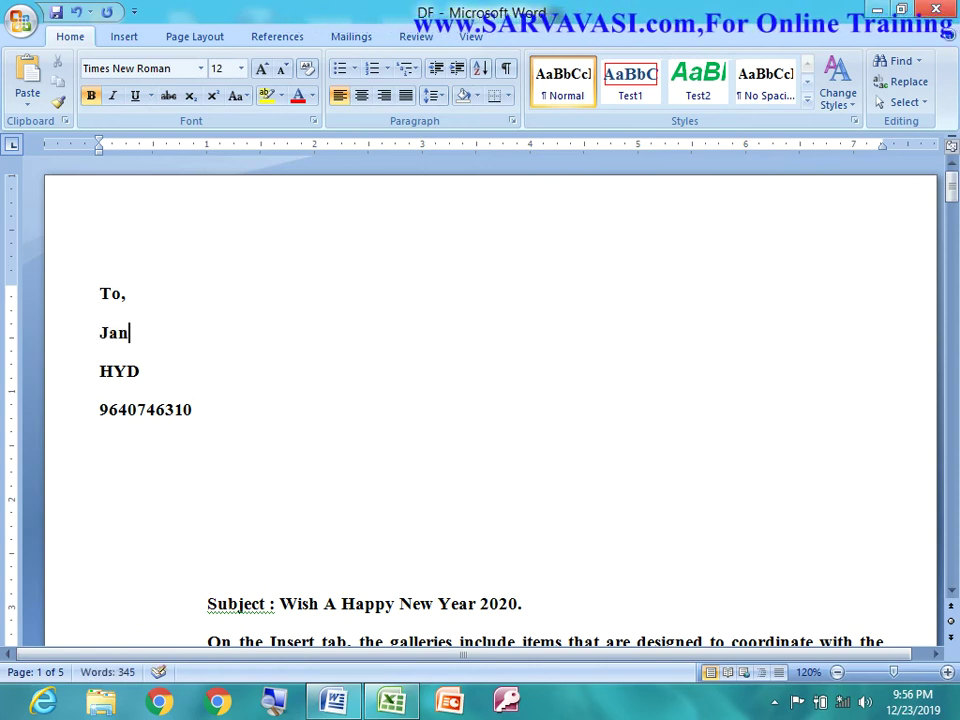
{"action": "type", "text": "u"}
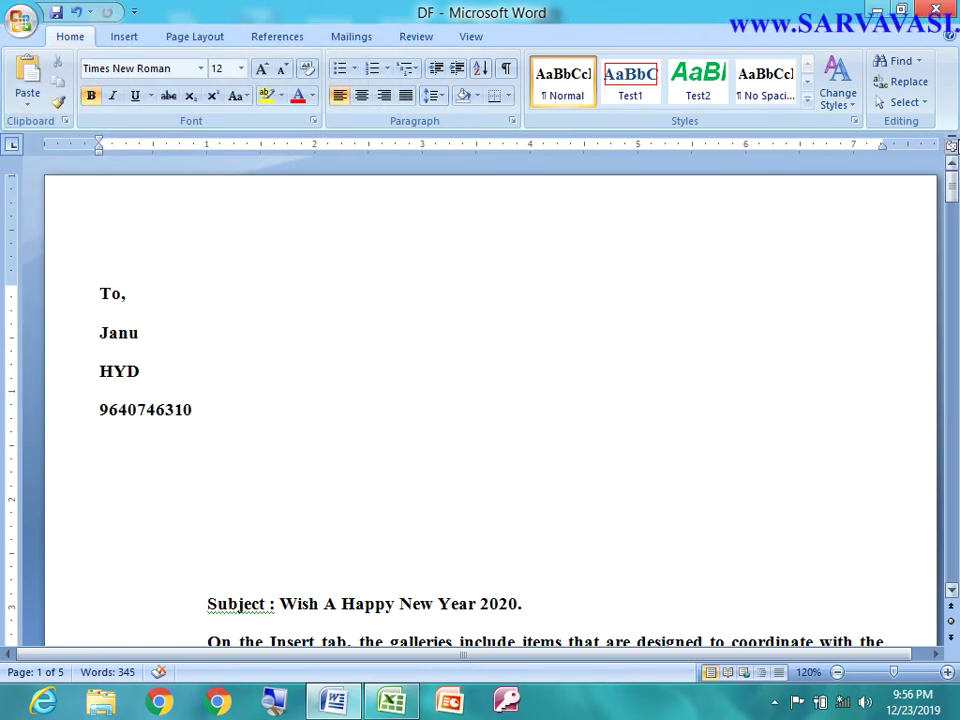
{"action": "left_click", "coordinate": [935, 9]}
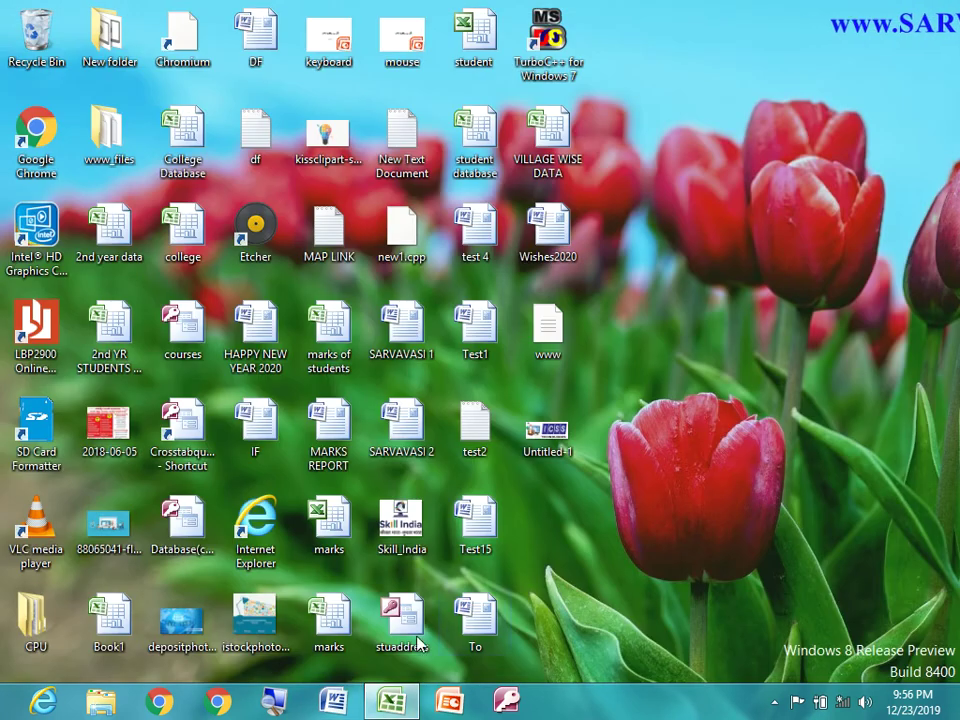
- Bring Excel back, confirm Sheet2's linked letter shows the new recipient, and switch to Sheet3
{"action": "left_click", "coordinate": [394, 704]}
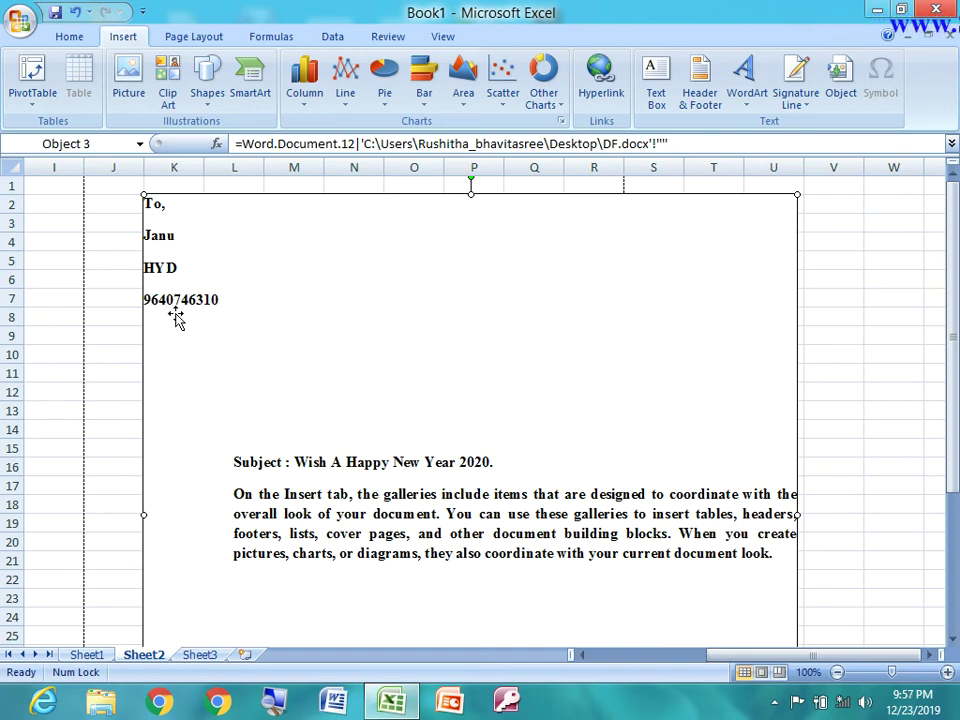
{"action": "left_click", "coordinate": [888, 351]}
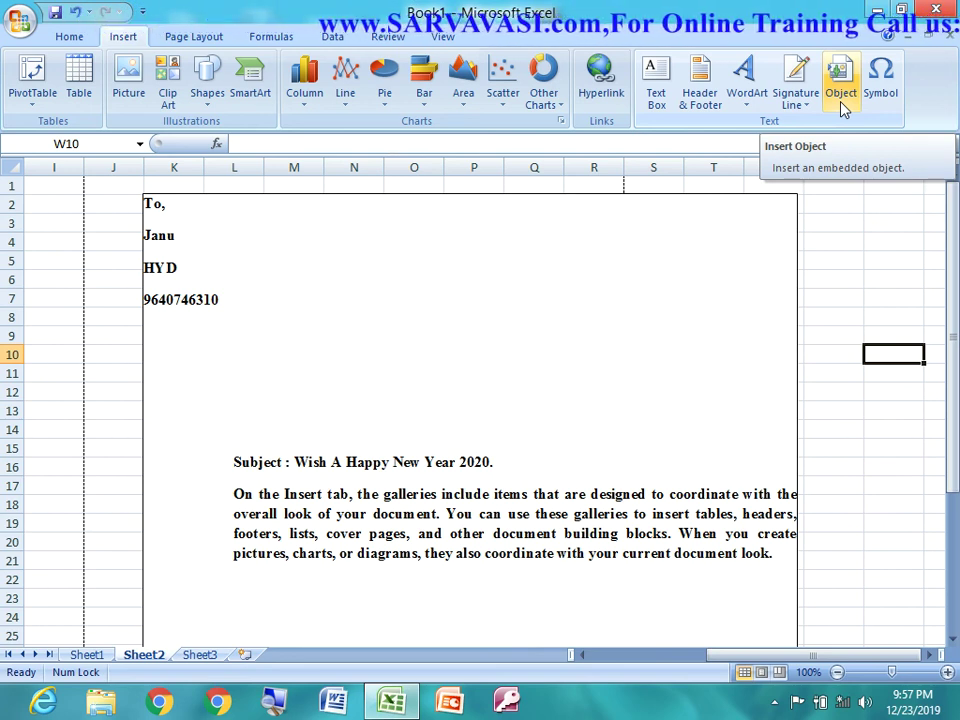
{"action": "left_click", "coordinate": [199, 654]}
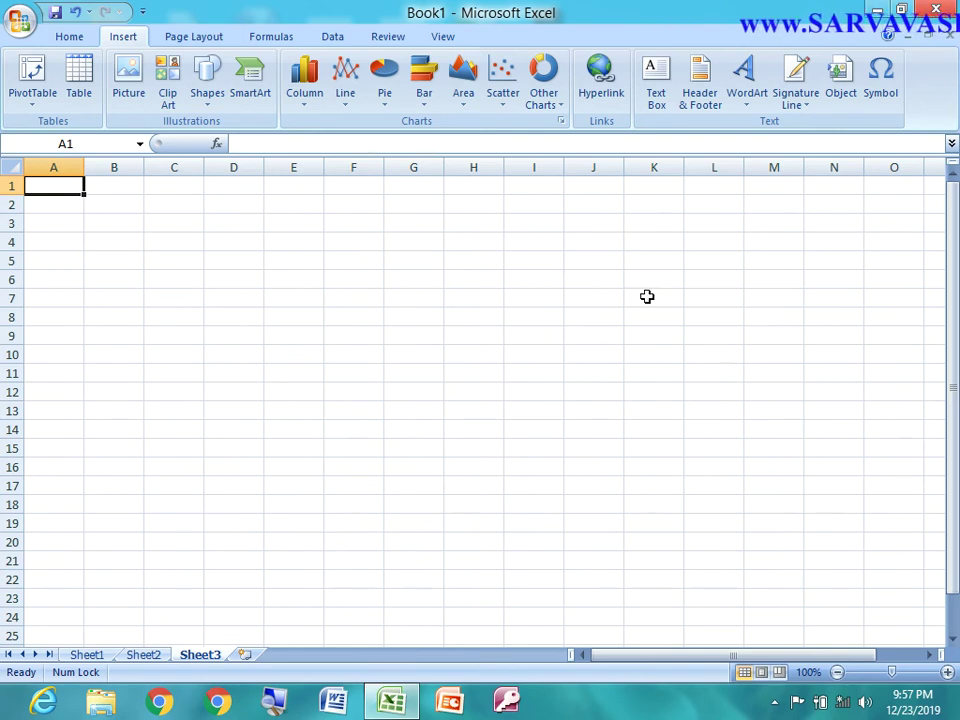
- Insert the ¥ (YEN SIGN) symbol into cell A1 of Sheet3
{"action": "left_click", "coordinate": [889, 100]}
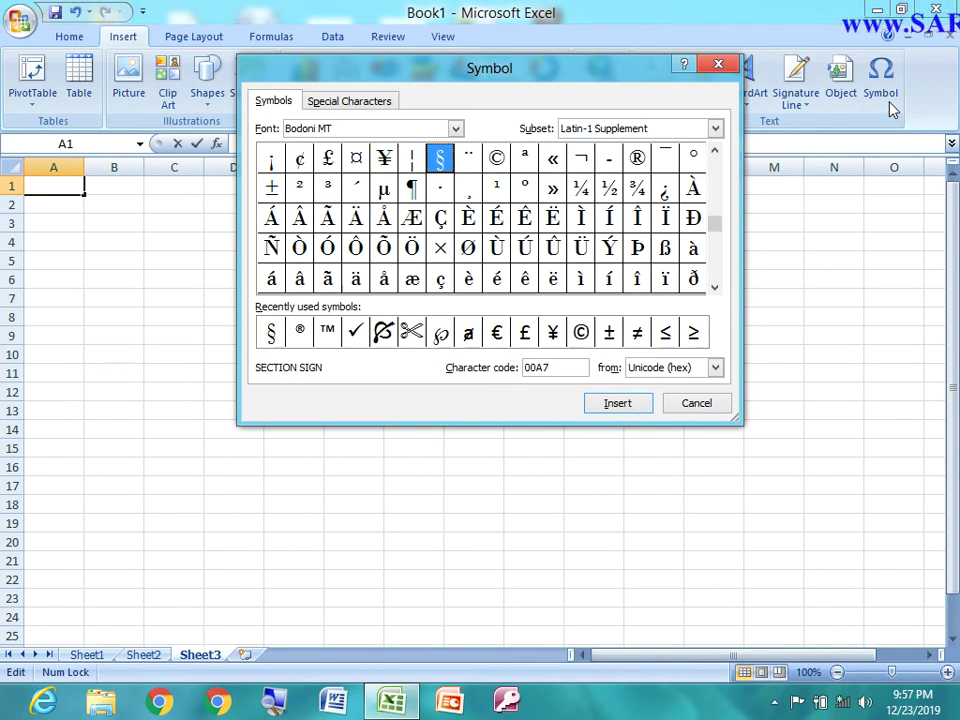
{"action": "left_click", "coordinate": [472, 273]}
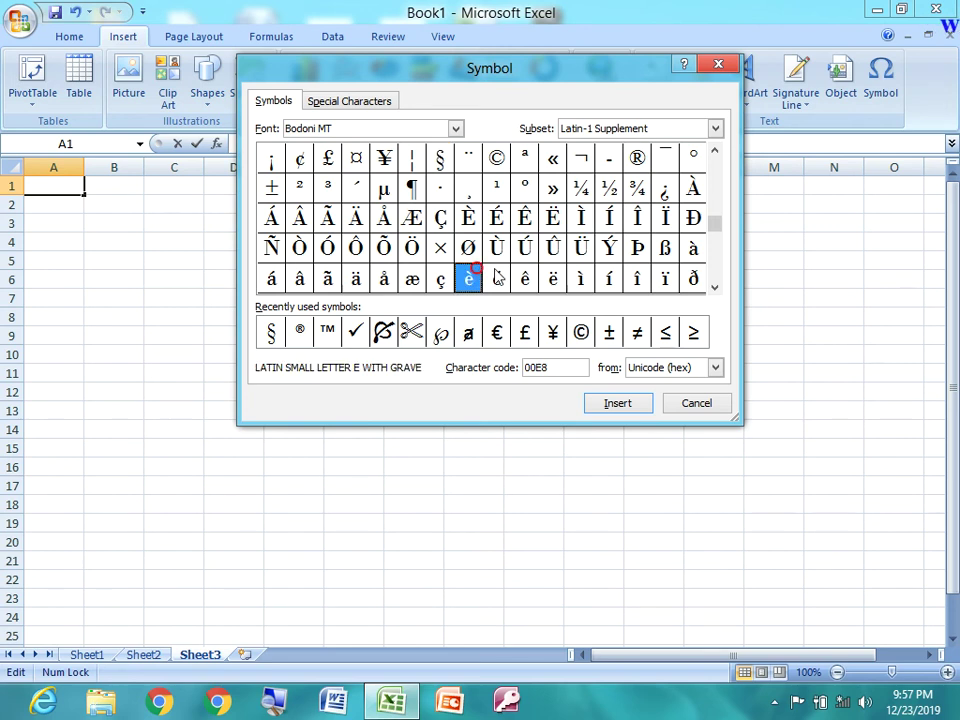
{"action": "left_click", "coordinate": [553, 334]}
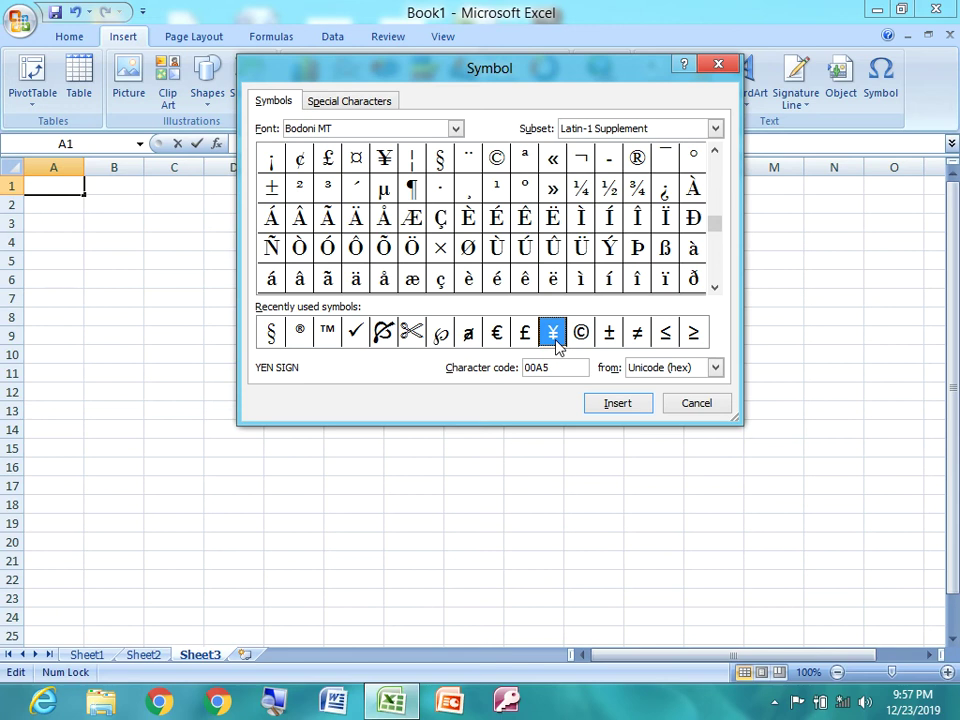
{"action": "left_click", "coordinate": [617, 405]}
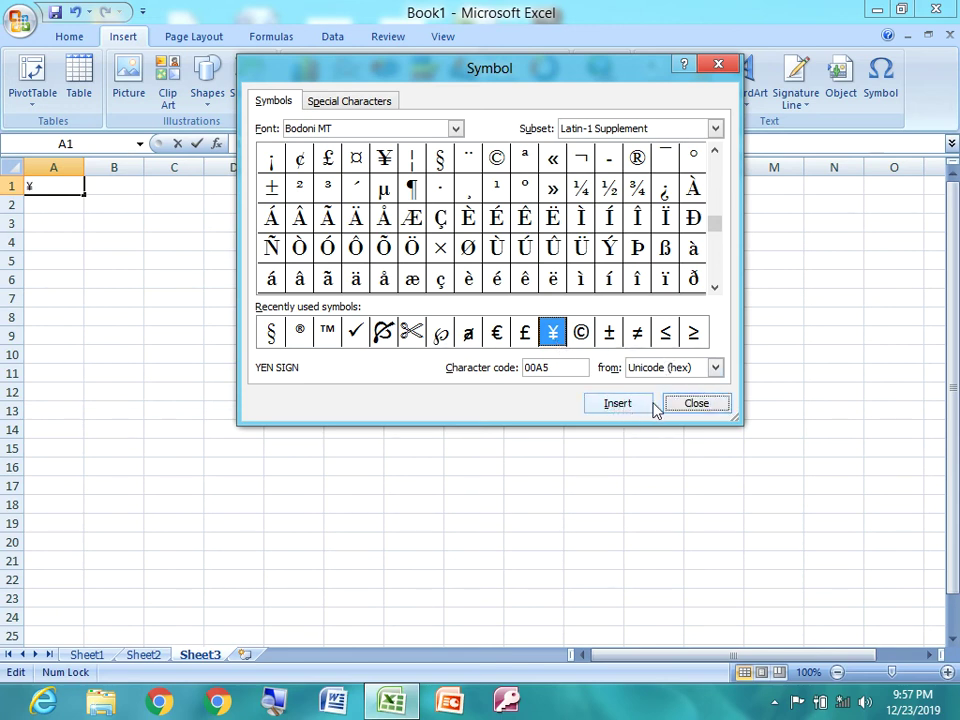
{"action": "left_click", "coordinate": [697, 404]}
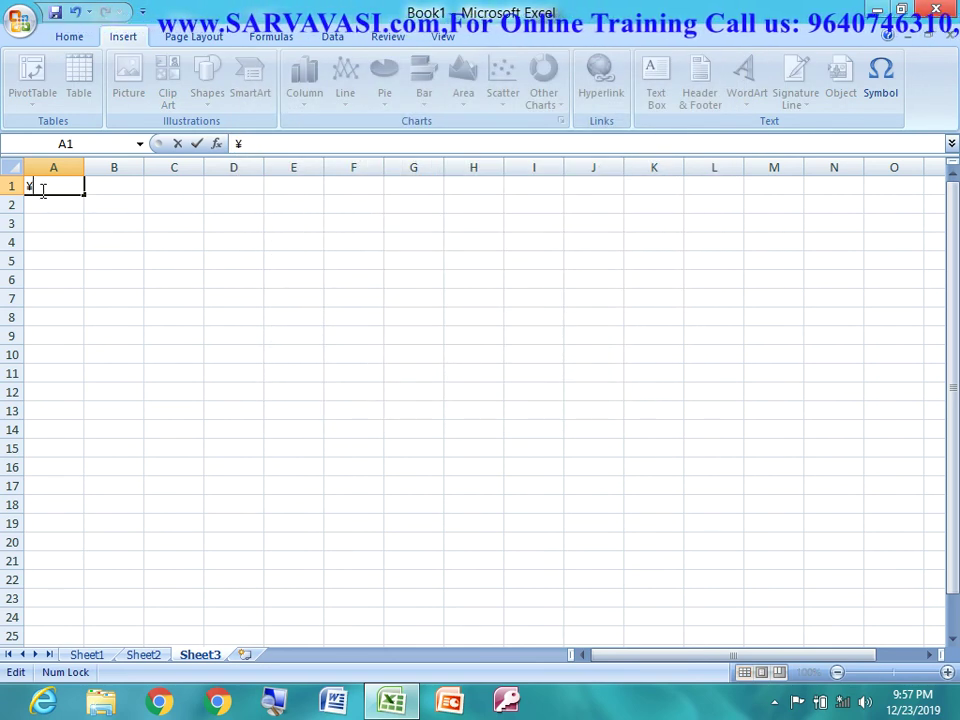
{"action": "left_click", "coordinate": [45, 228]}
{"action": "left_click", "coordinate": [54, 188]}
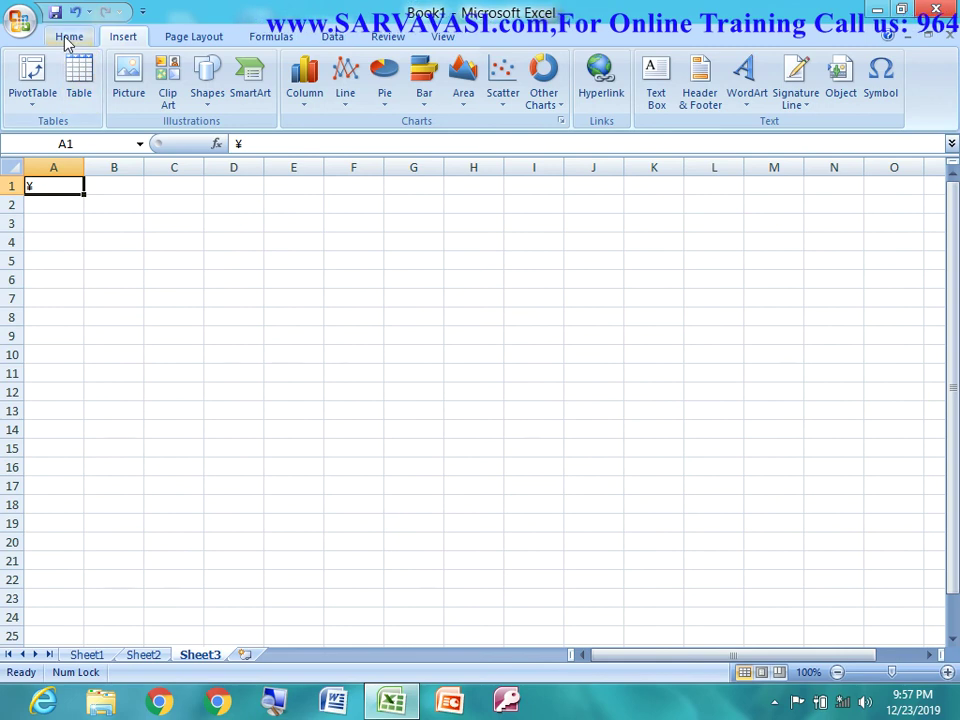
- Enlarge the yen sign to 48-point and centre it in cell A1
{"action": "left_click", "coordinate": [67, 36]}
{"action": "left_click", "coordinate": [224, 68]}
{"action": "left_click", "coordinate": [224, 68]}
{"action": "left_click", "coordinate": [224, 68]}
{"action": "left_click", "coordinate": [224, 68]}
{"action": "left_click", "coordinate": [224, 68]}
{"action": "left_click", "coordinate": [224, 68]}
{"action": "left_click", "coordinate": [224, 68]}
{"action": "left_click", "coordinate": [224, 68]}
{"action": "left_click", "coordinate": [224, 68]}
{"action": "double_click", "coordinate": [224, 68]}
{"action": "left_click", "coordinate": [301, 95]}
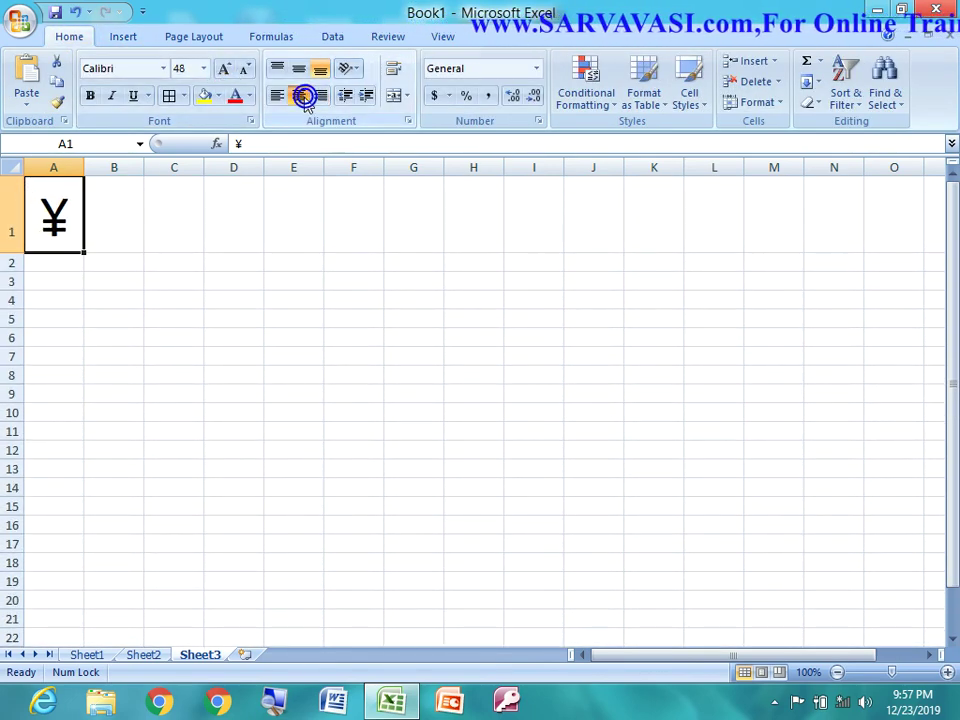
{"action": "left_click", "coordinate": [373, 425]}
{"action": "left_click", "coordinate": [128, 40]}
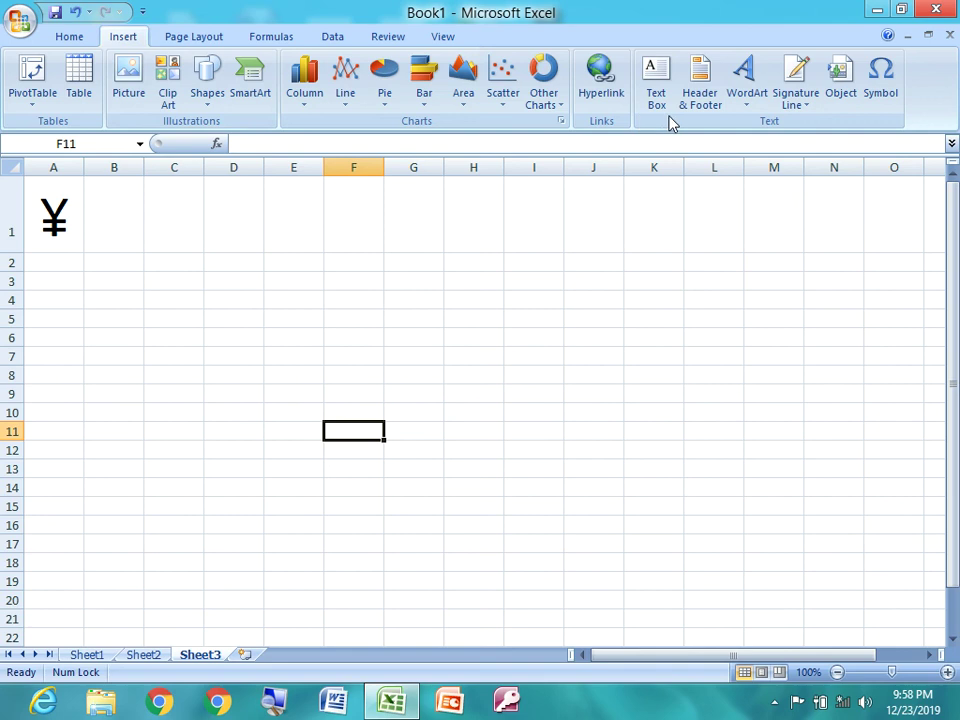
- Show the Signature Line choices: Microsoft Office Signature Line and Add Signature Services
{"action": "left_click", "coordinate": [801, 107]}
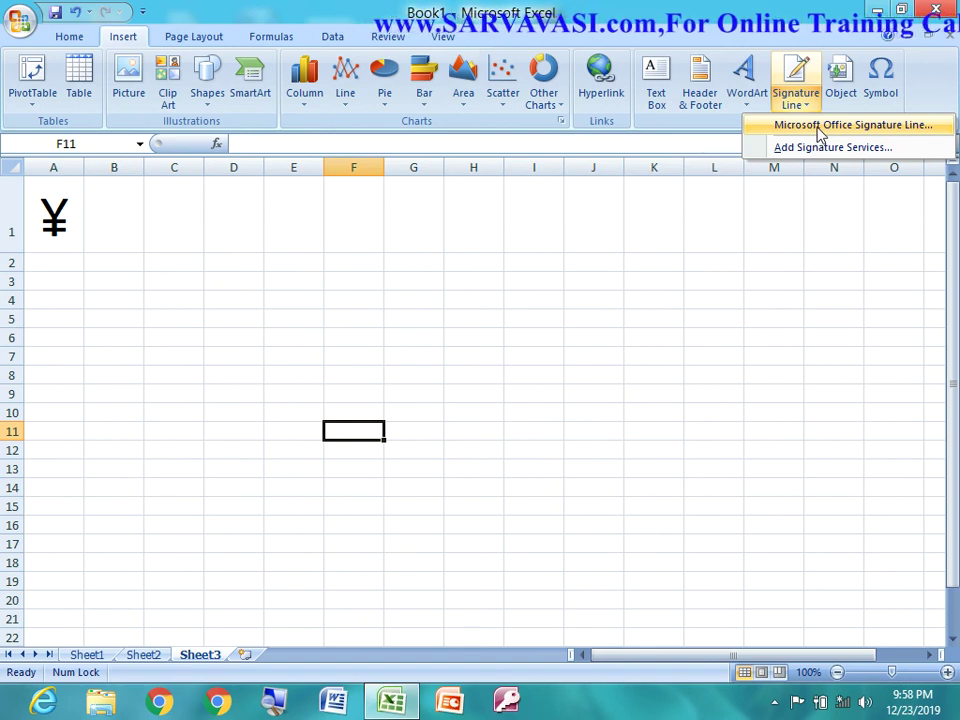
{"action": "left_click", "coordinate": [857, 124]}
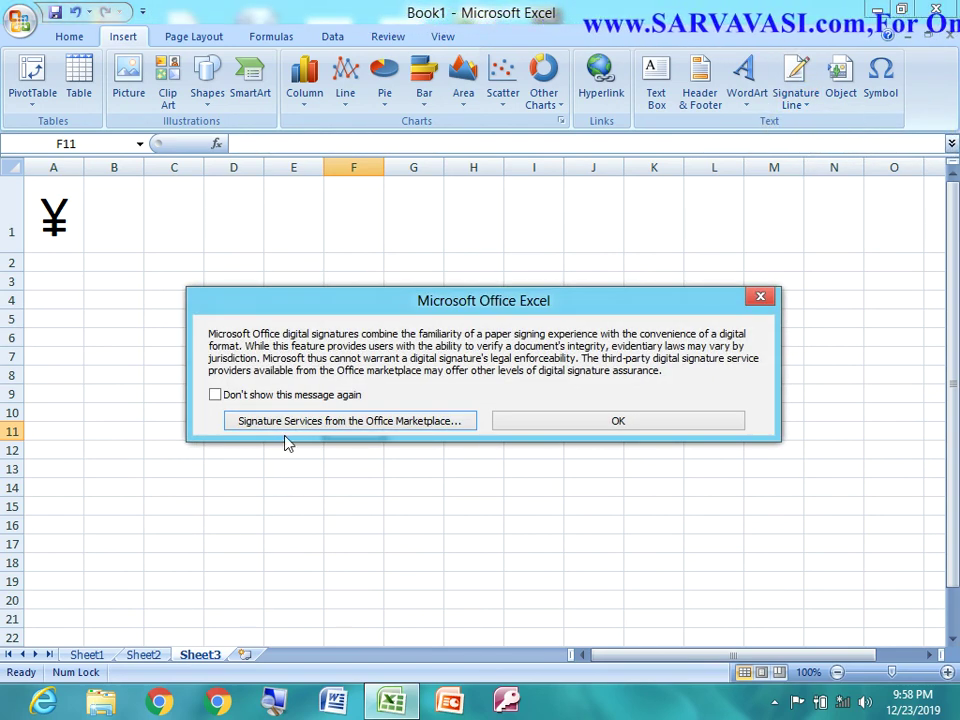
{"action": "left_click", "coordinate": [303, 395]}
{"action": "left_click", "coordinate": [538, 424]}
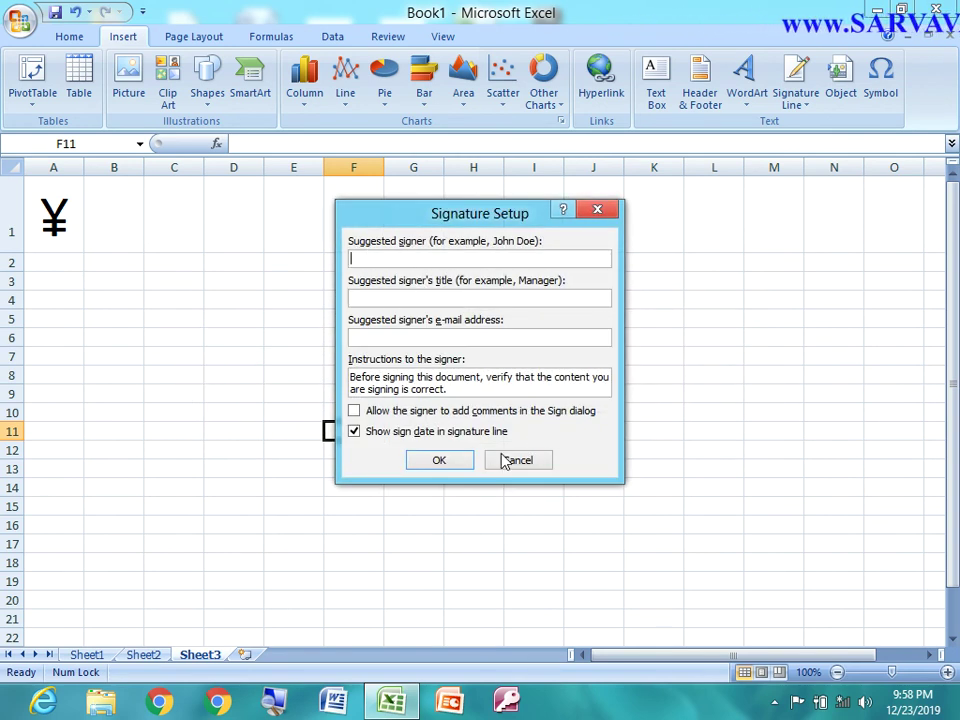
{"action": "left_click", "coordinate": [518, 460]}
{"action": "left_click", "coordinate": [795, 100]}
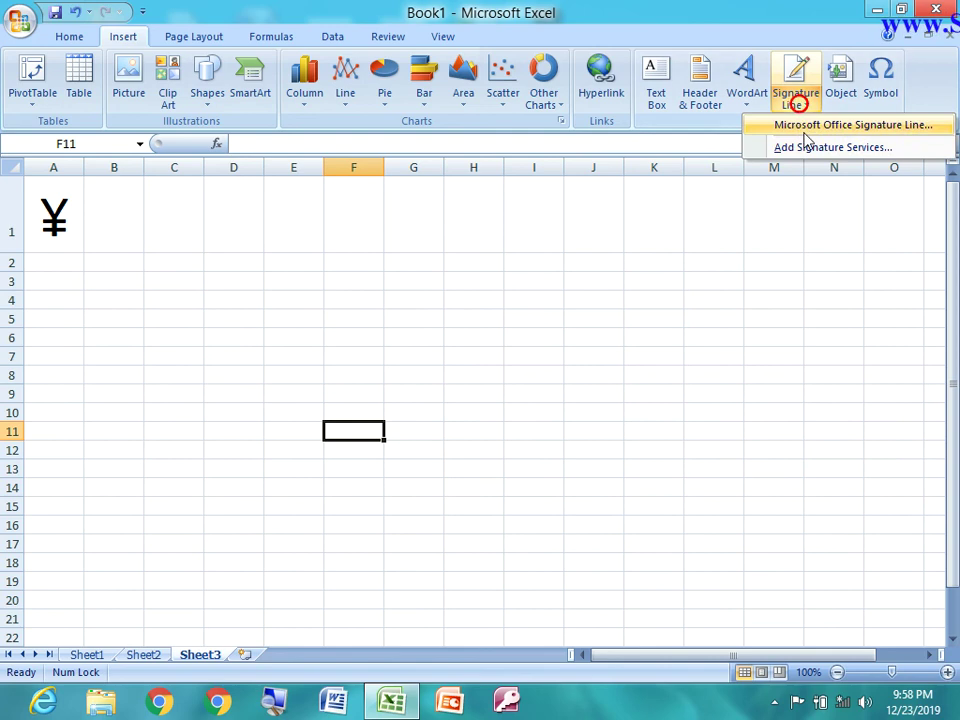
{"action": "left_click", "coordinate": [808, 150]}
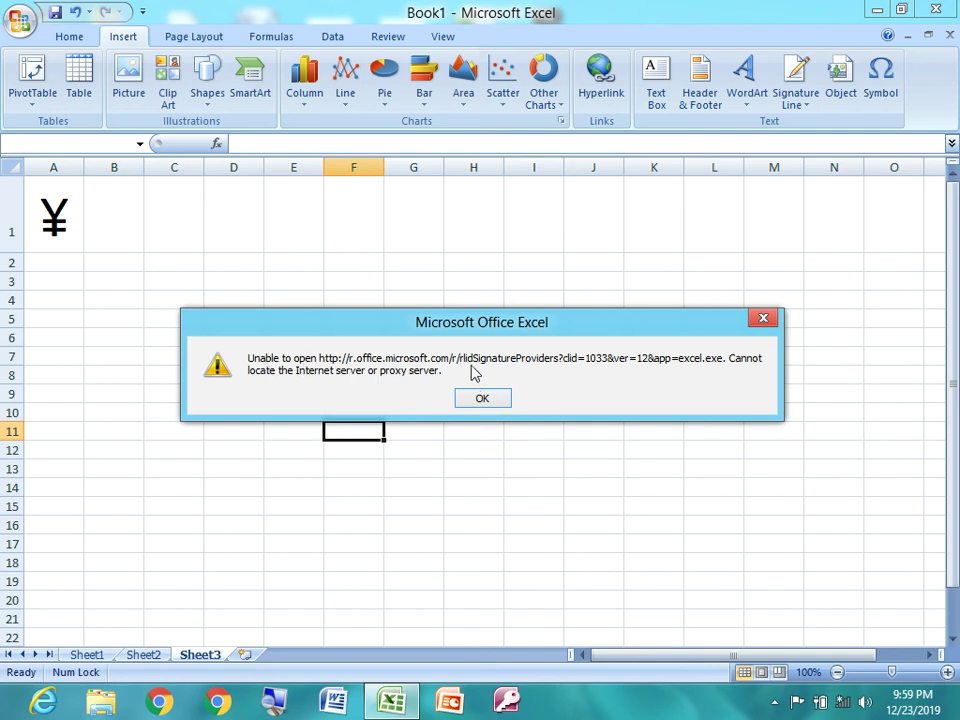
{"action": "left_click", "coordinate": [482, 400]}
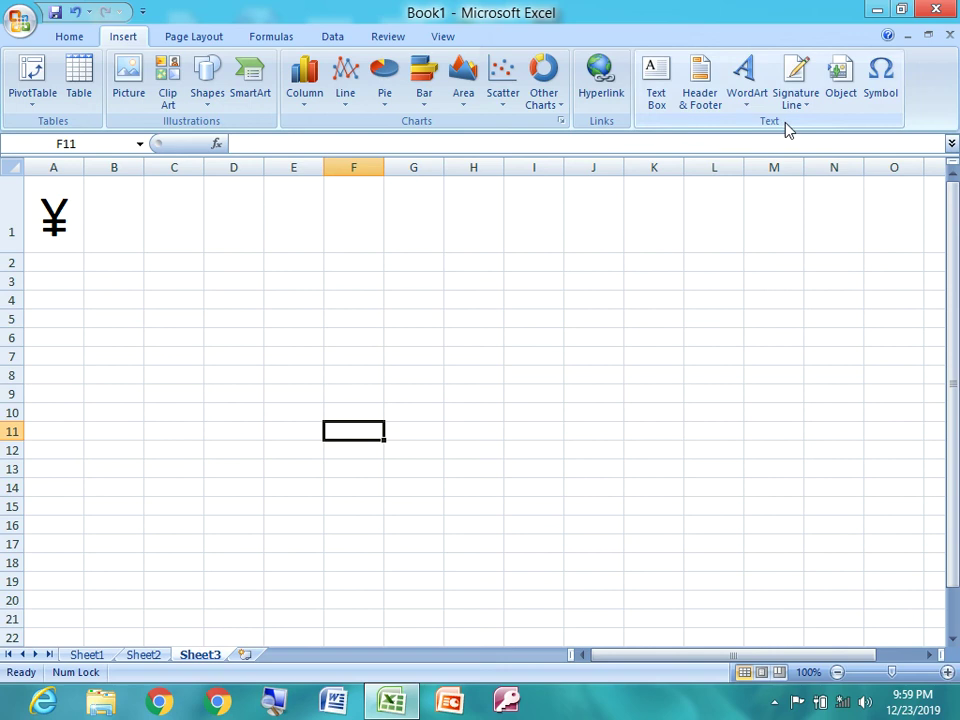
{"action": "left_click", "coordinate": [774, 701]}
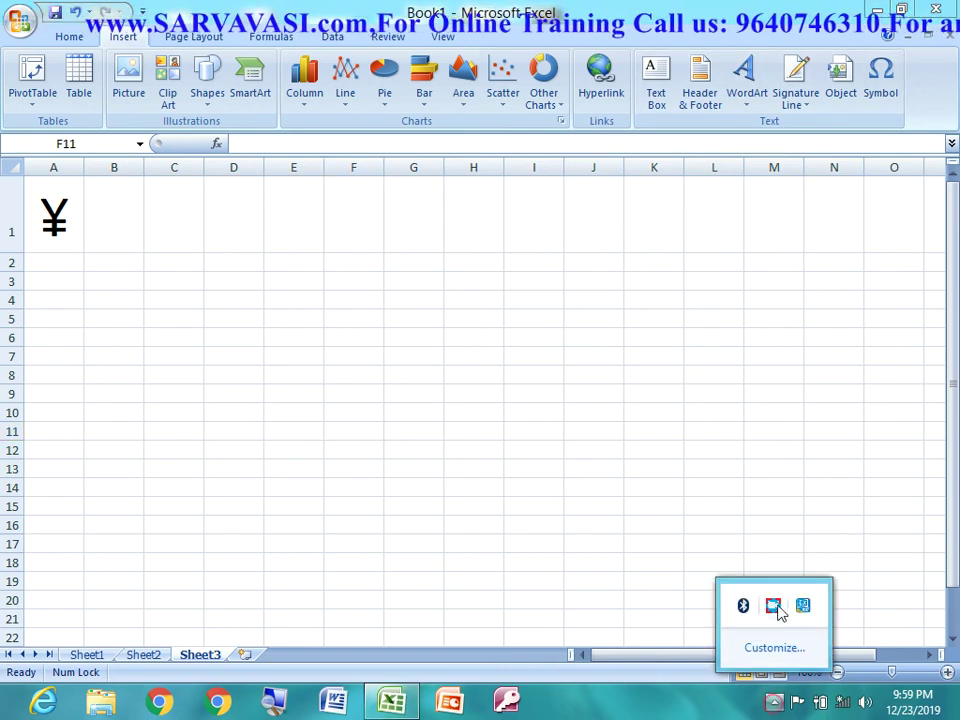